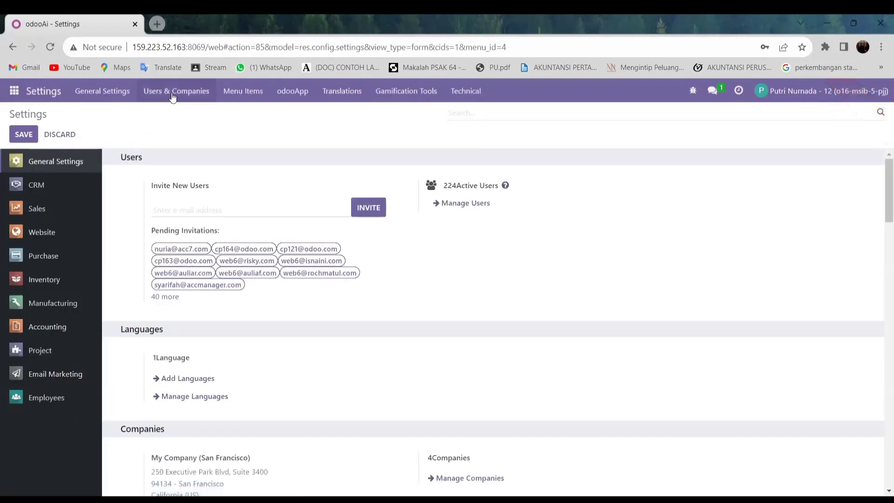
Step: Open the list of all users from the Settings user administration options
{"action": "left_click", "coordinate": [172, 95]}
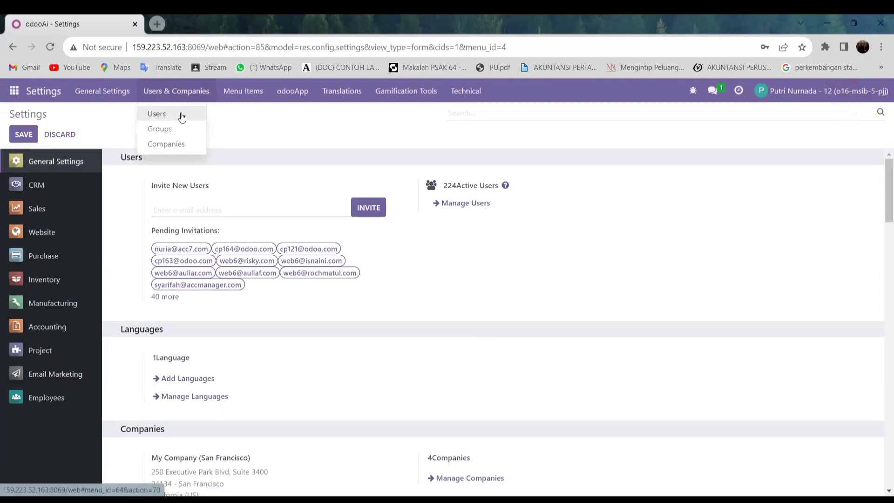
{"action": "left_click", "coordinate": [517, 237]}
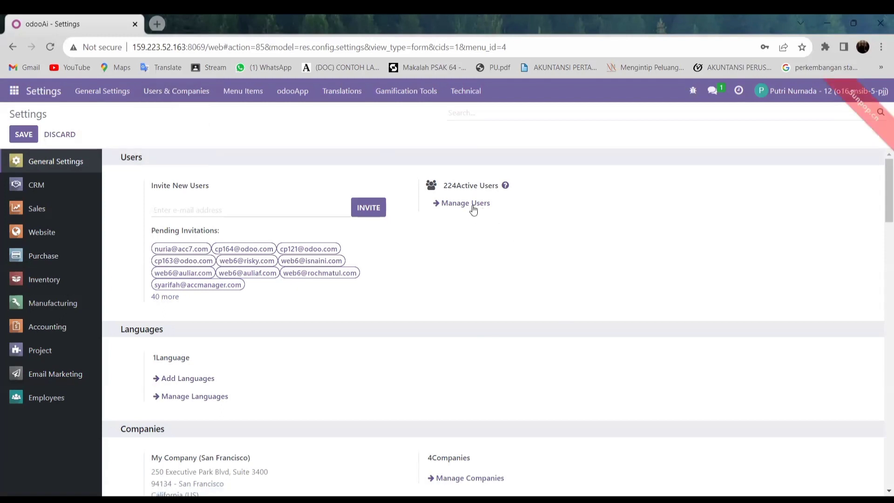
{"action": "left_click", "coordinate": [474, 209]}
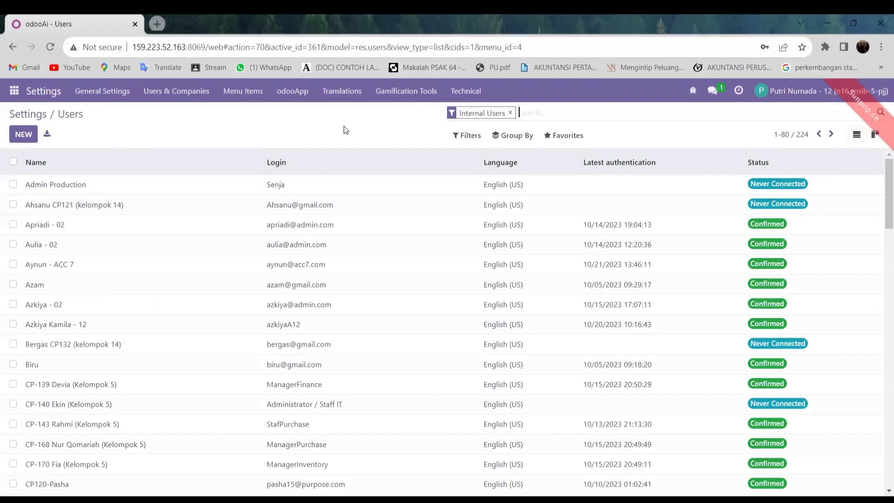
Step: Start a blank new Internal User record and glance at its Action menu
{"action": "left_click", "coordinate": [28, 136]}
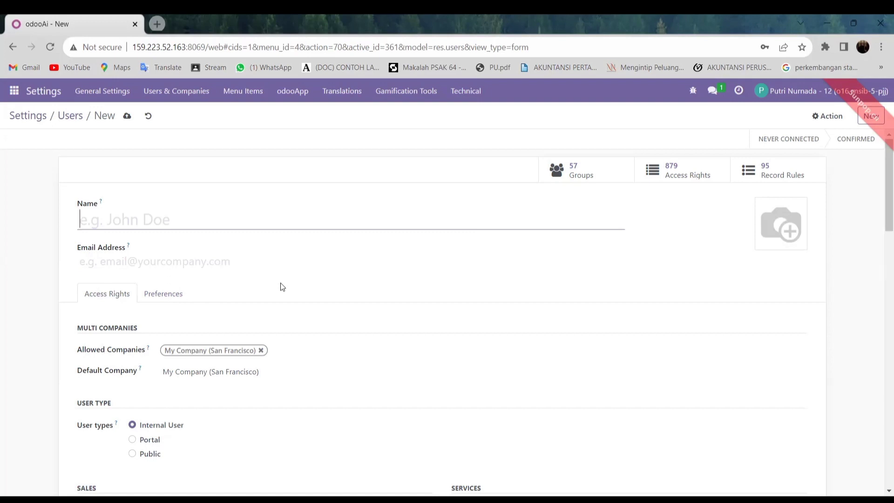
{"action": "left_click", "coordinate": [826, 121]}
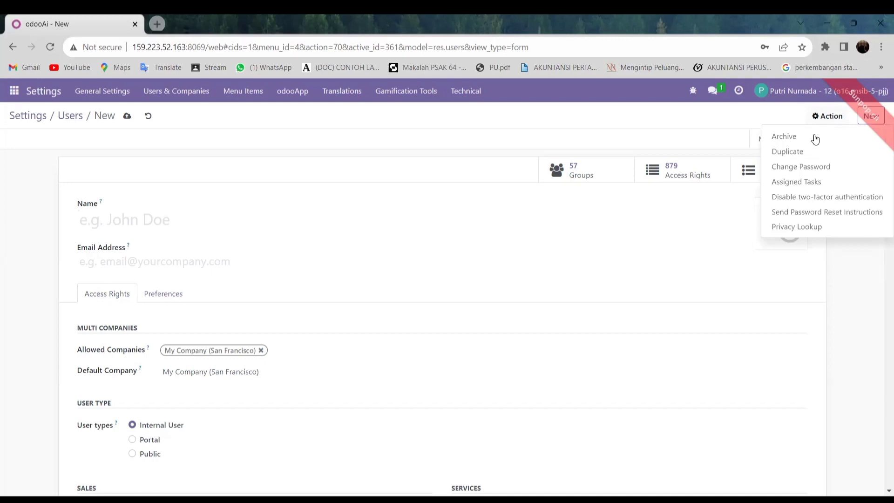
{"action": "left_click", "coordinate": [444, 121]}
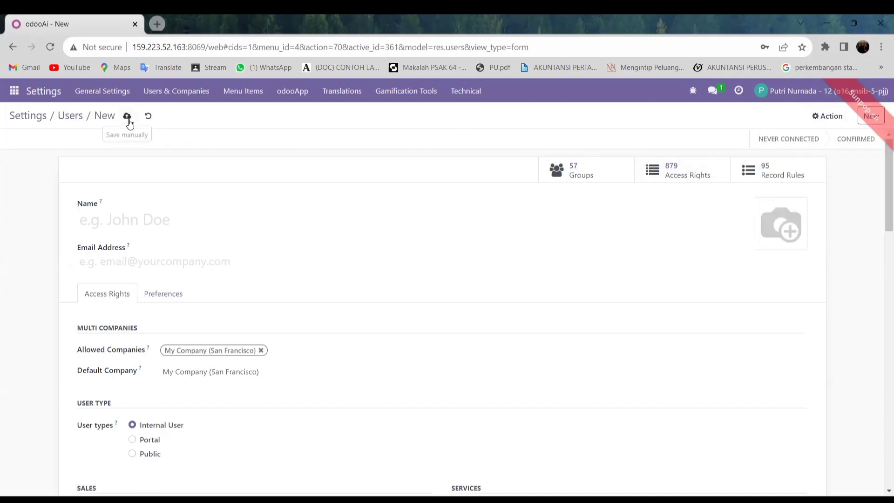
Step: Leave the blank user, begin a user import from Favorites, cancel the file choice, and return to Users
{"action": "left_click", "coordinate": [14, 46]}
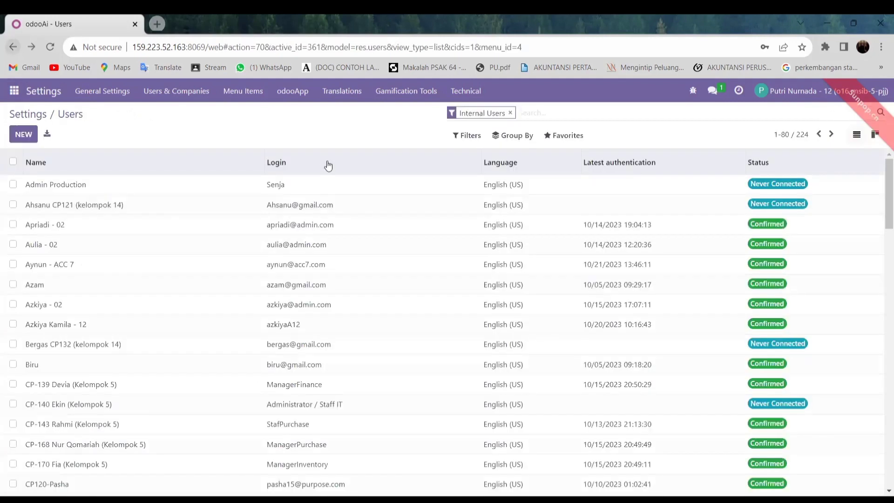
{"action": "left_click", "coordinate": [558, 145]}
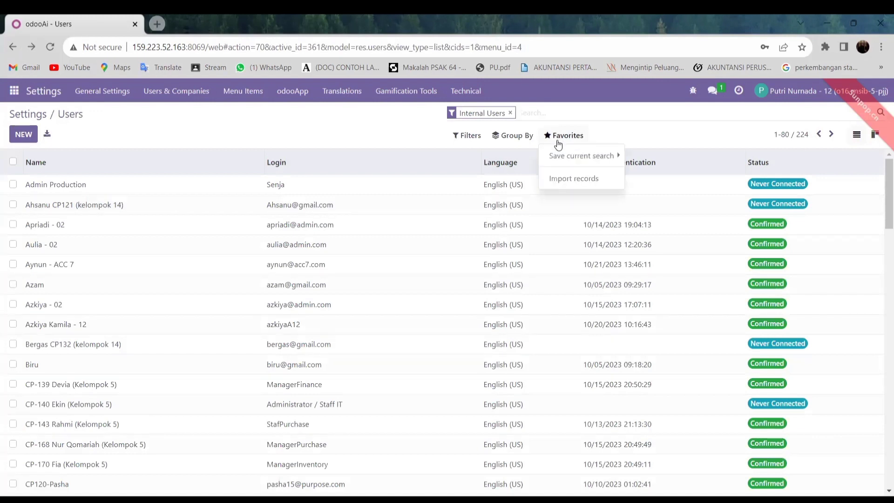
{"action": "left_click", "coordinate": [563, 185]}
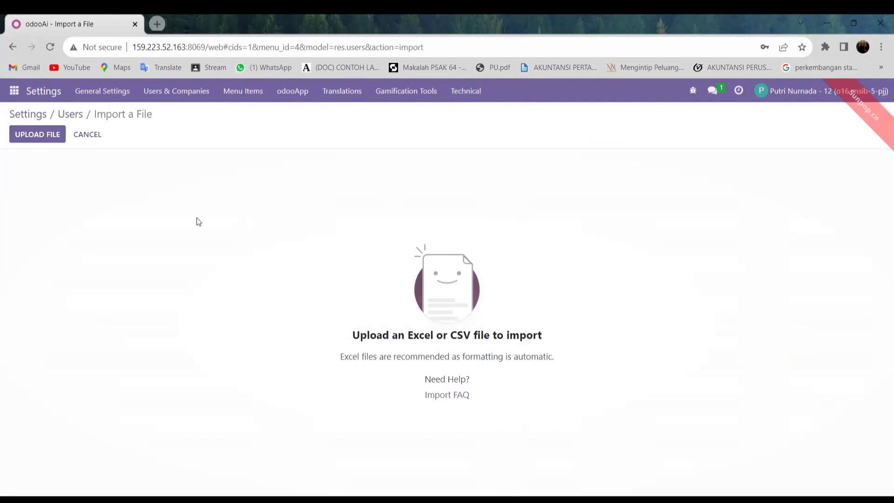
{"action": "left_click", "coordinate": [47, 138]}
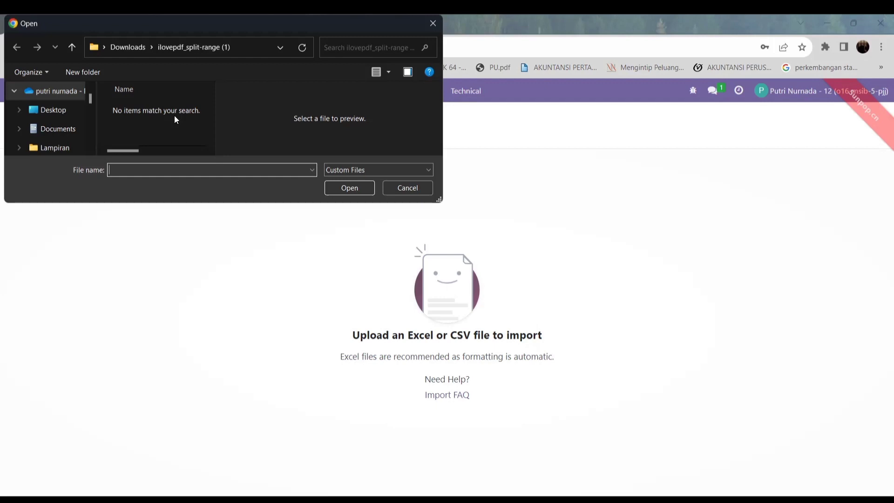
{"action": "left_click", "coordinate": [398, 191]}
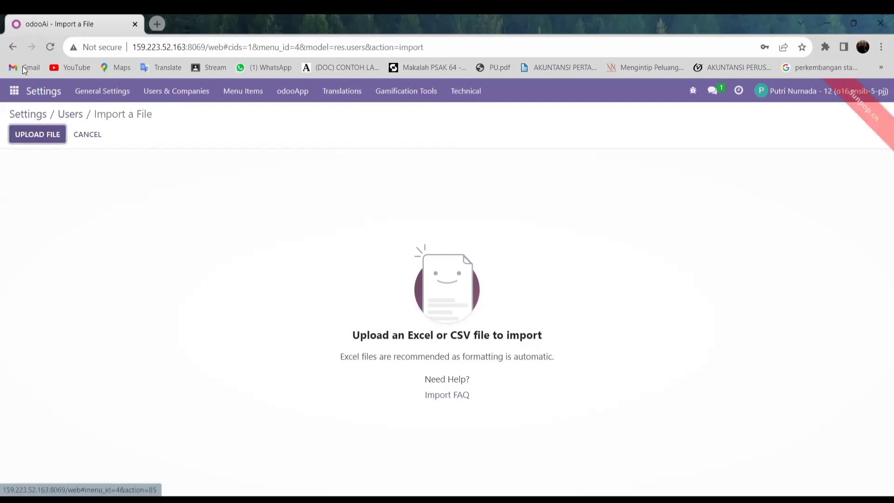
{"action": "left_click", "coordinate": [13, 46]}
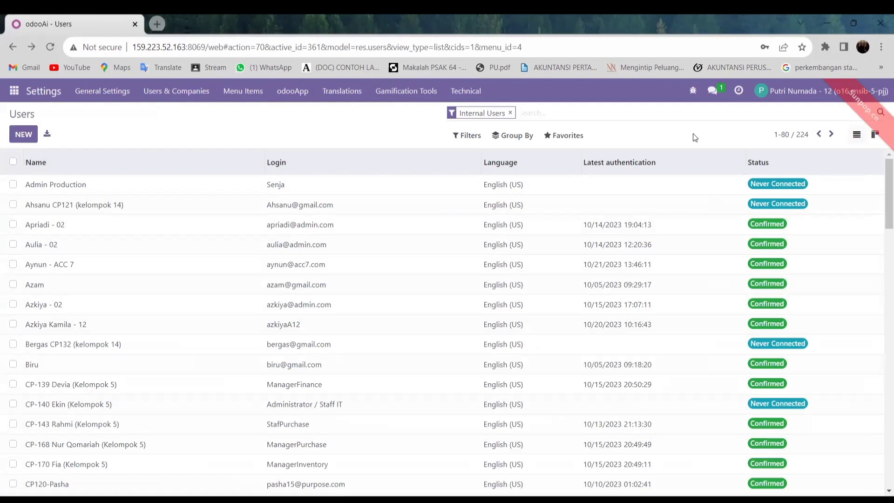
Step: Filter users by '- 12' and review the first matching user's access rights
{"action": "type", "text": "-"}
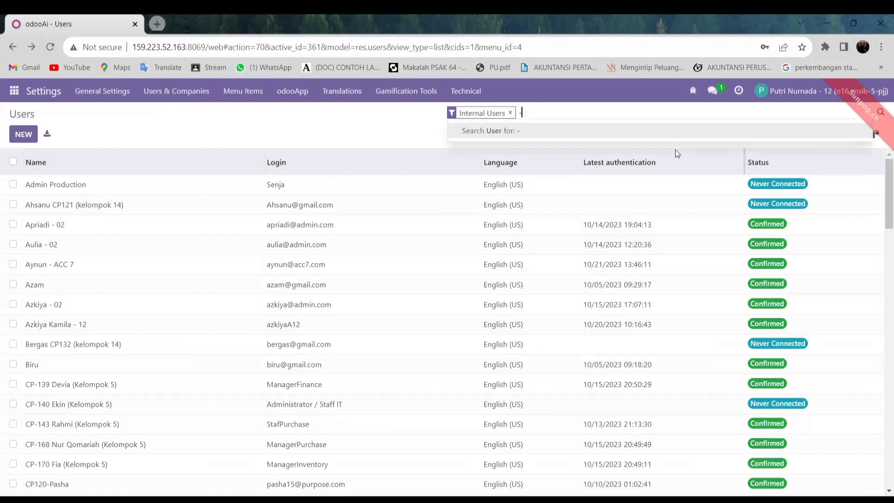
{"action": "type", "text": " 12"}
{"action": "key", "text": "Return"}
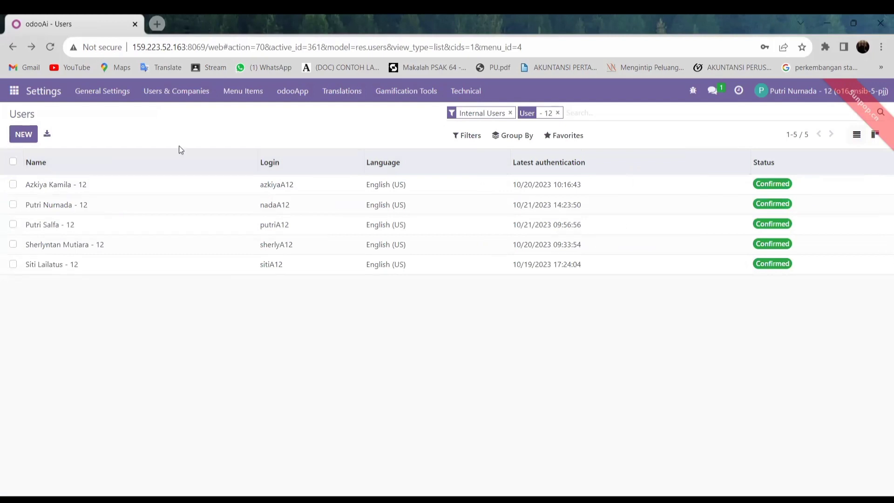
{"action": "left_click", "coordinate": [83, 187]}
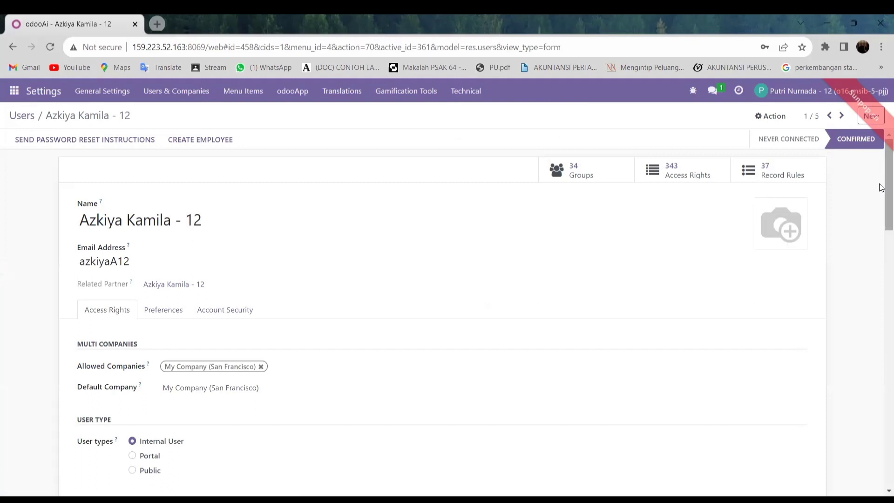
{"action": "left_click_drag", "start_coordinate": [887, 186], "coordinate": [888, 253]}
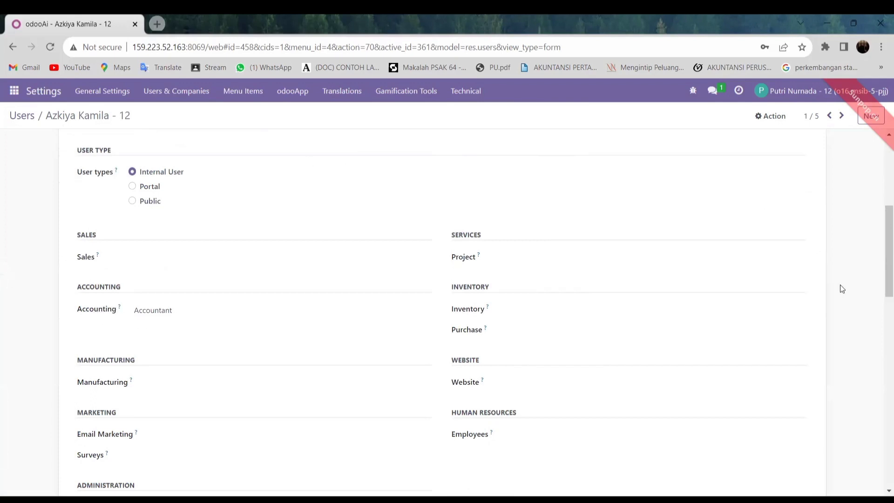
Step: Move to the second of five matching users and review its access rights
{"action": "left_click", "coordinate": [841, 116]}
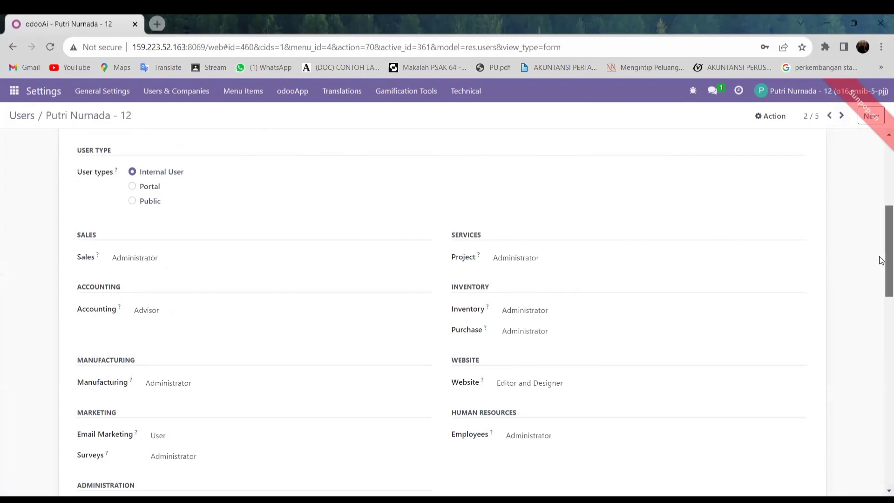
{"action": "left_click_drag", "start_coordinate": [882, 259], "coordinate": [882, 282]}
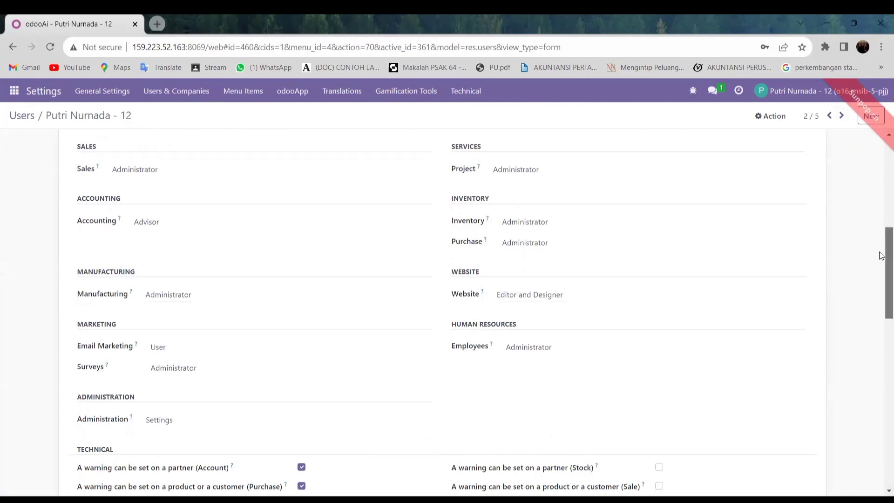
{"action": "left_click_drag", "start_coordinate": [882, 255], "coordinate": [880, 157]}
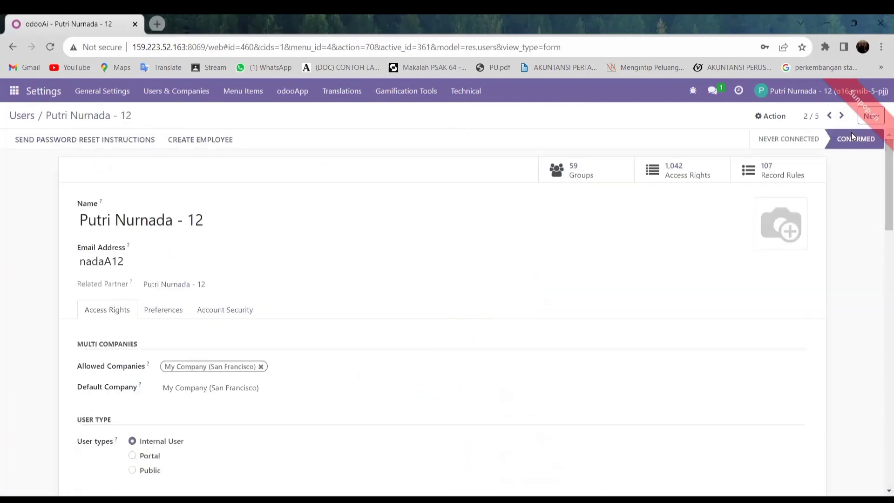
Step: Page through matching users 3, 4 and 5, reviewing each one's access rights
{"action": "left_click", "coordinate": [841, 115]}
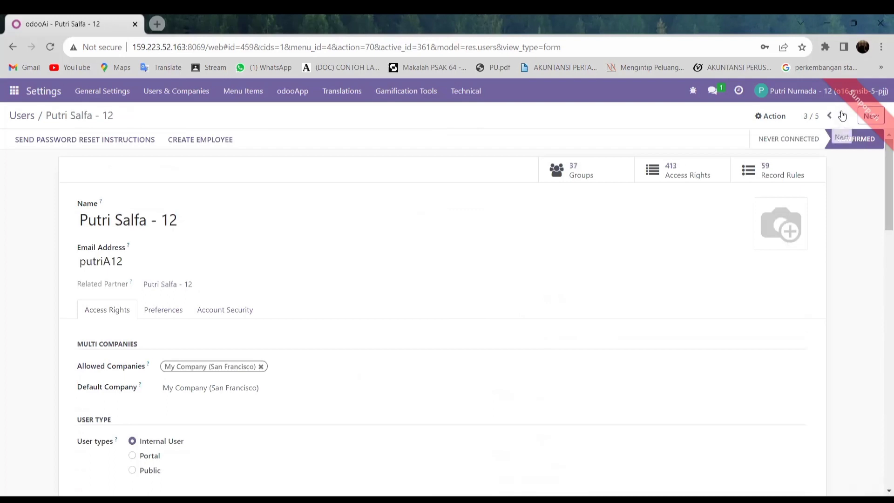
{"action": "left_click_drag", "start_coordinate": [882, 205], "coordinate": [882, 273]}
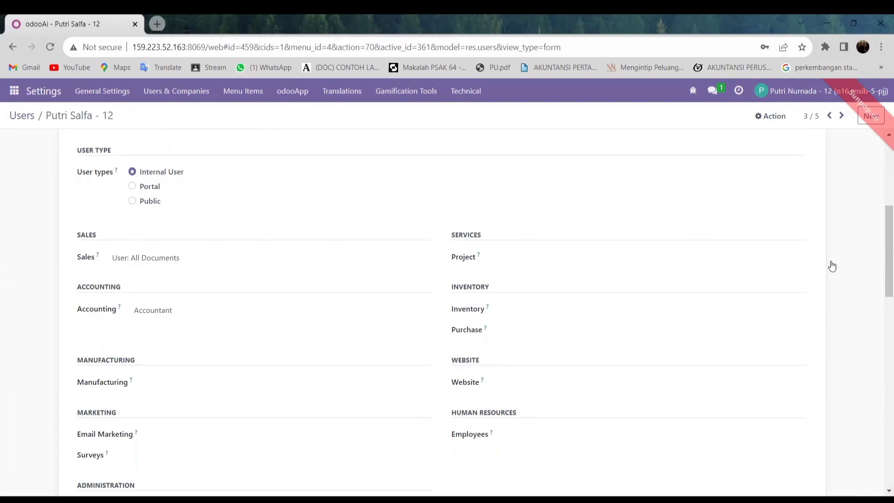
{"action": "left_click", "coordinate": [840, 122]}
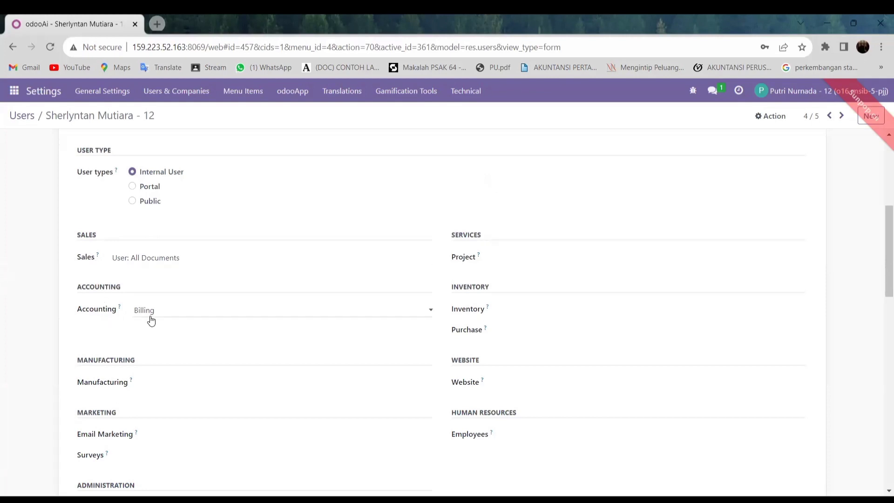
{"action": "left_click", "coordinate": [844, 120]}
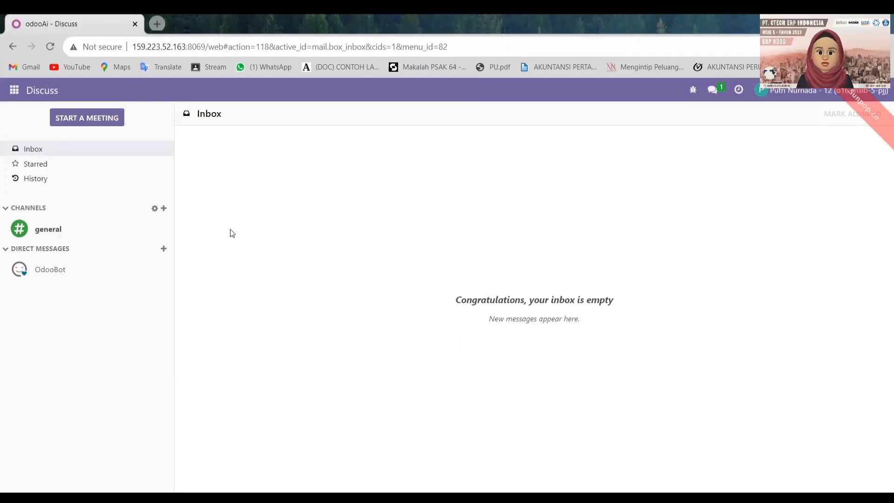
Step: Open the Inventory product catalogue and try saving a new product without a name
{"action": "left_click", "coordinate": [13, 92]}
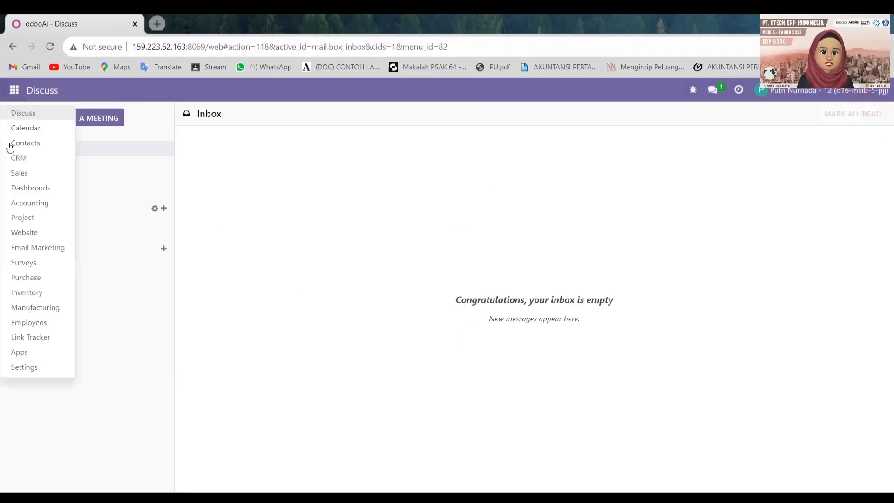
{"action": "left_click", "coordinate": [31, 292]}
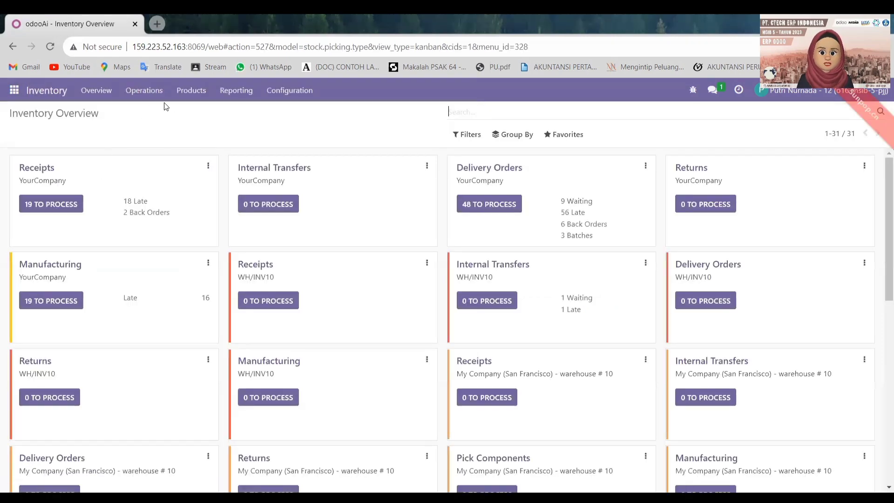
{"action": "left_click", "coordinate": [185, 91]}
{"action": "left_click", "coordinate": [231, 114]}
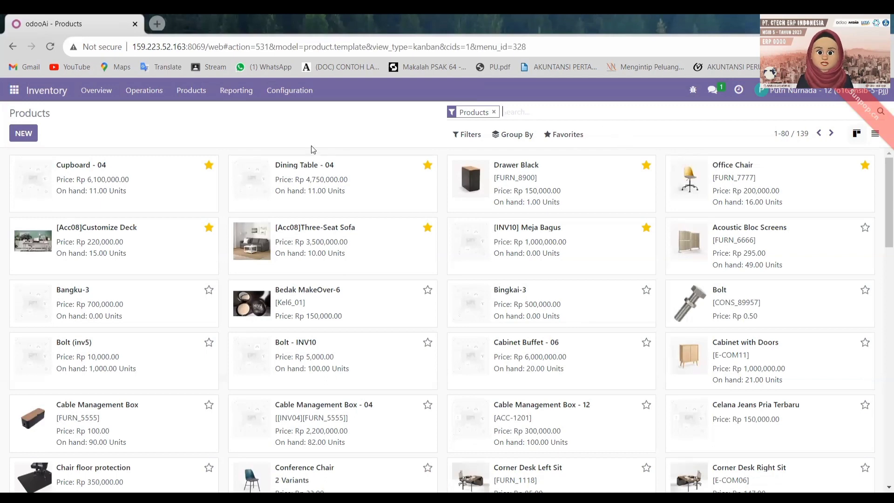
{"action": "left_click", "coordinate": [23, 134]}
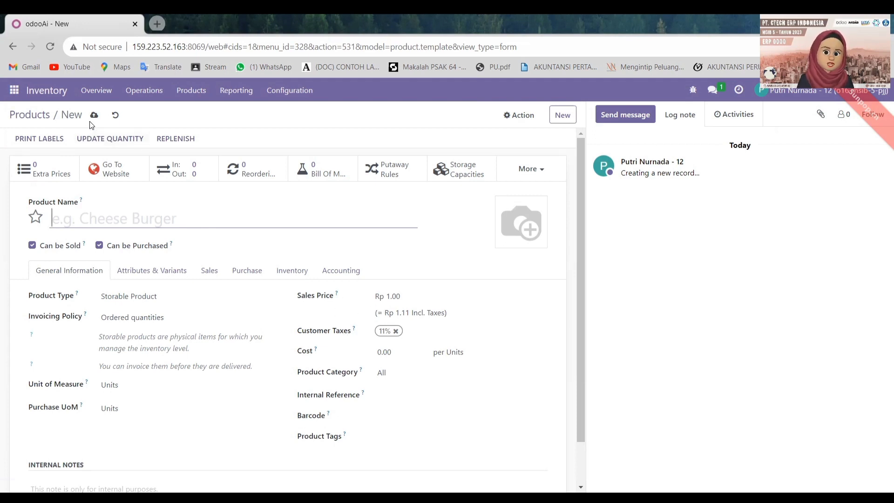
{"action": "left_click", "coordinate": [115, 142]}
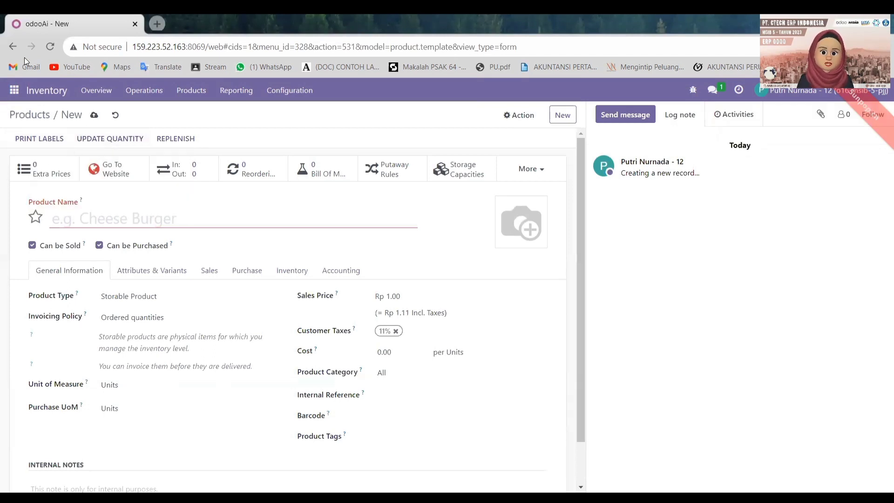
Step: Back in the catalogue, open the Cable Management Box - 12 (ACC-1201) record
{"action": "left_click", "coordinate": [13, 47]}
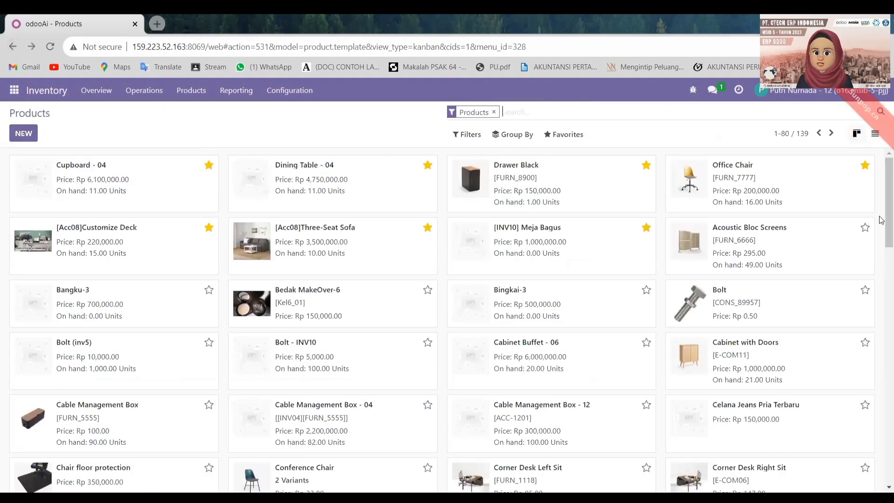
{"action": "scroll", "coordinate": [882, 219], "scroll_direction": "down", "scroll_amount": 2}
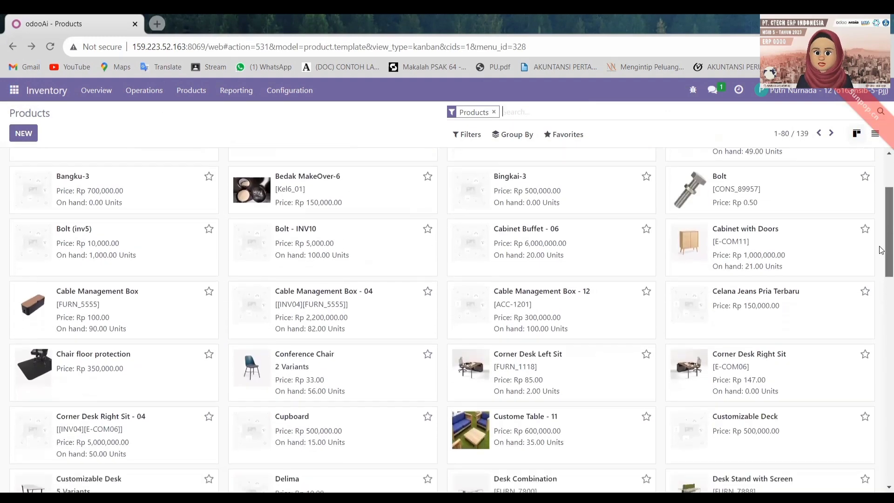
{"action": "left_click", "coordinate": [553, 322]}
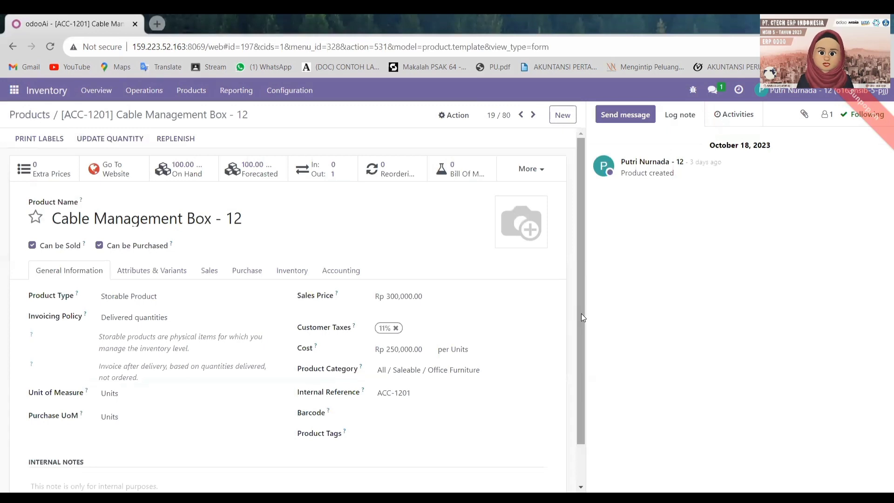
Step: Apply 100 counted units on WH/Stock, discarding a stray new row, then return to Products
{"action": "scroll", "coordinate": [581, 314], "scroll_direction": "down", "scroll_amount": 1}
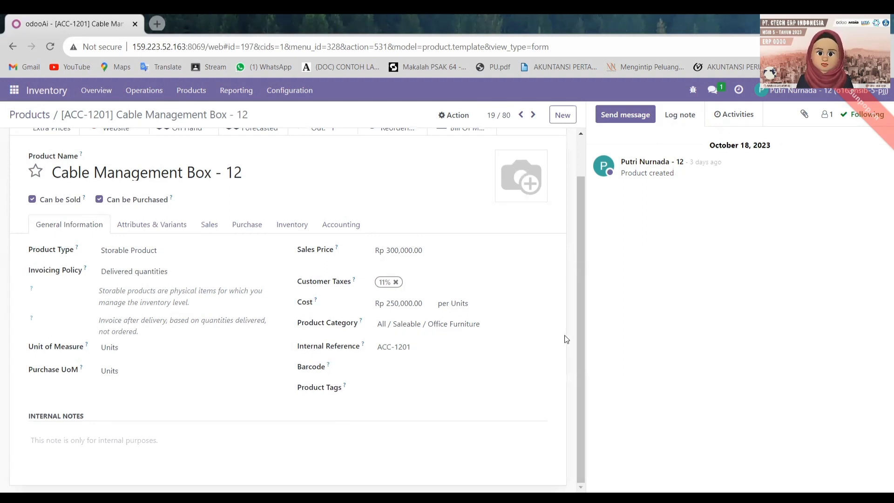
{"action": "scroll", "coordinate": [579, 346], "scroll_direction": "up", "scroll_amount": 2}
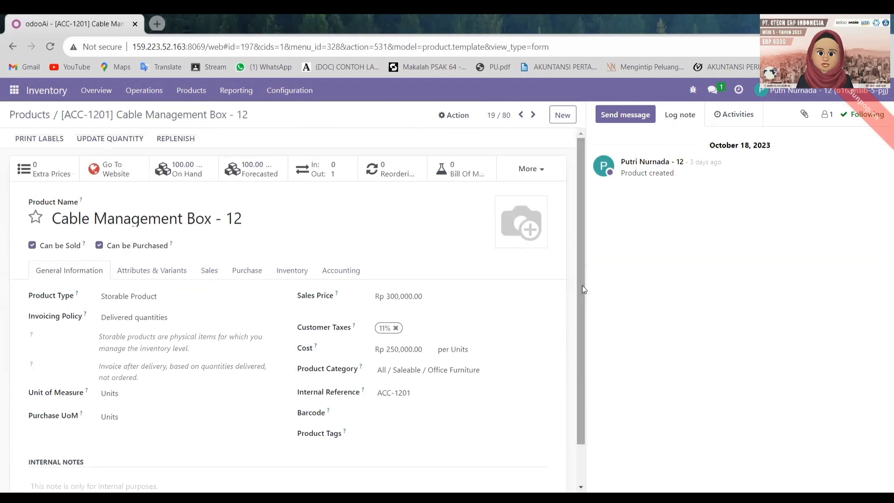
{"action": "left_click", "coordinate": [118, 139]}
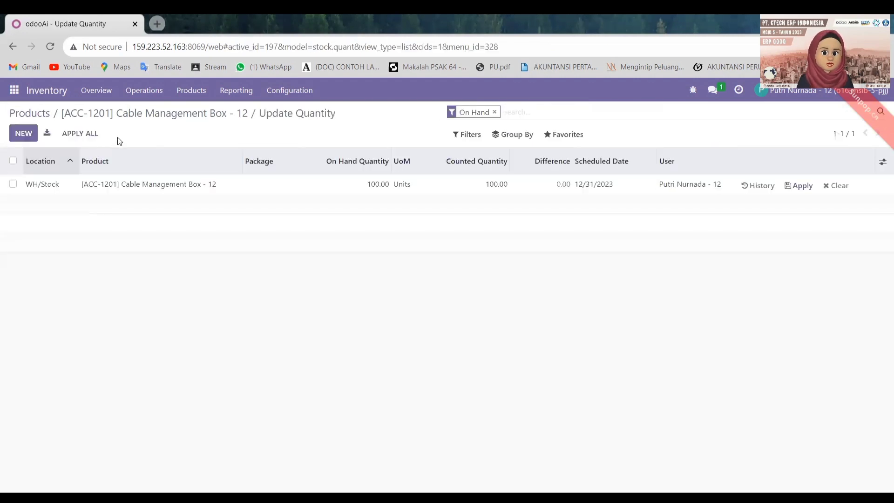
{"action": "left_click", "coordinate": [22, 134]}
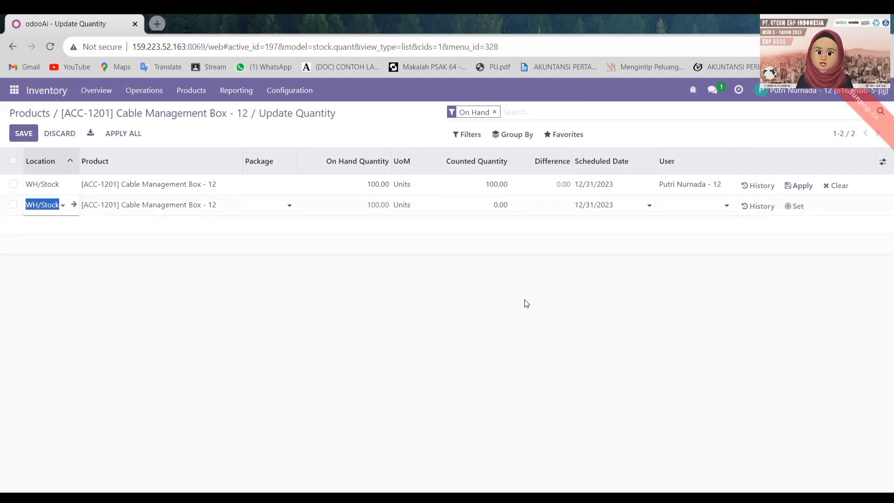
{"action": "left_click", "coordinate": [59, 133]}
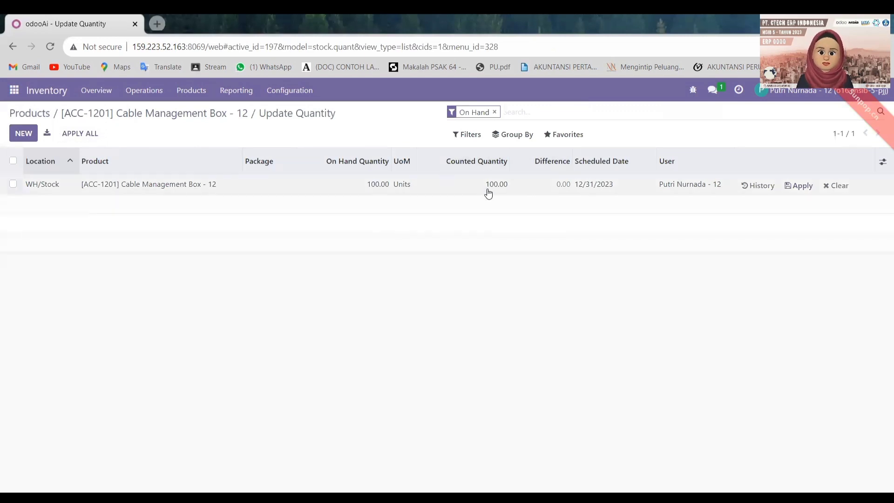
{"action": "left_click", "coordinate": [801, 186]}
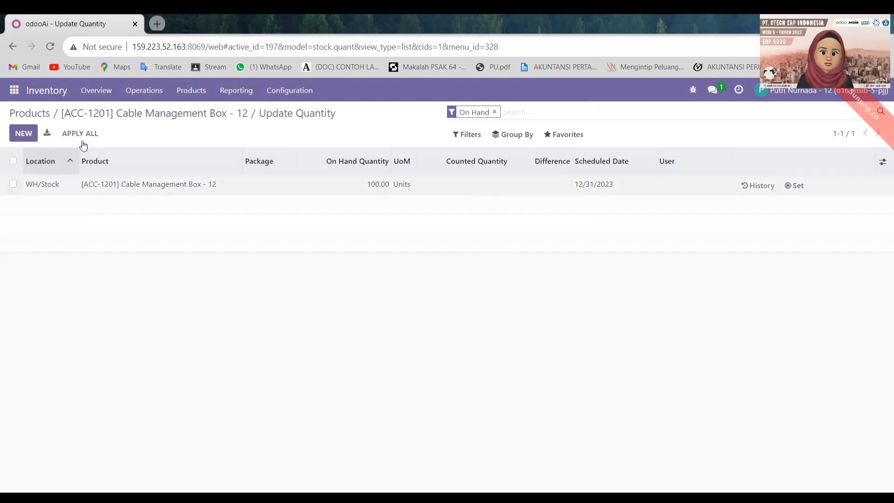
{"action": "left_click", "coordinate": [193, 116]}
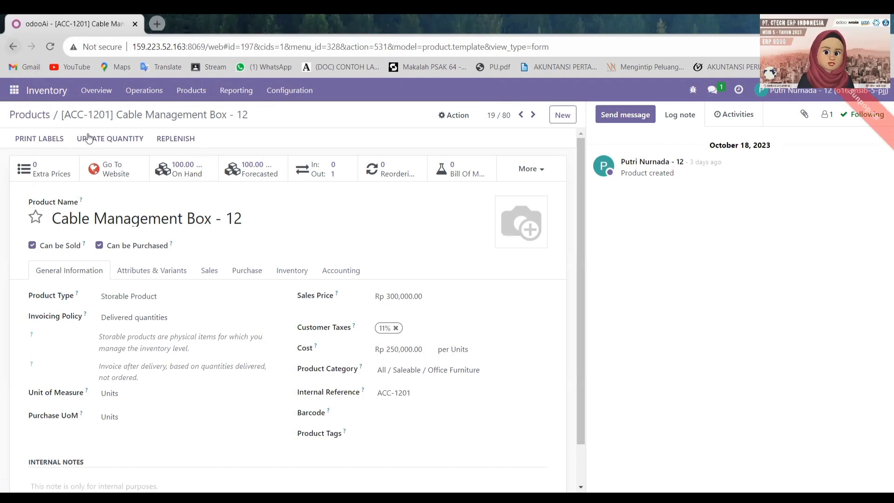
{"action": "left_click", "coordinate": [30, 115]}
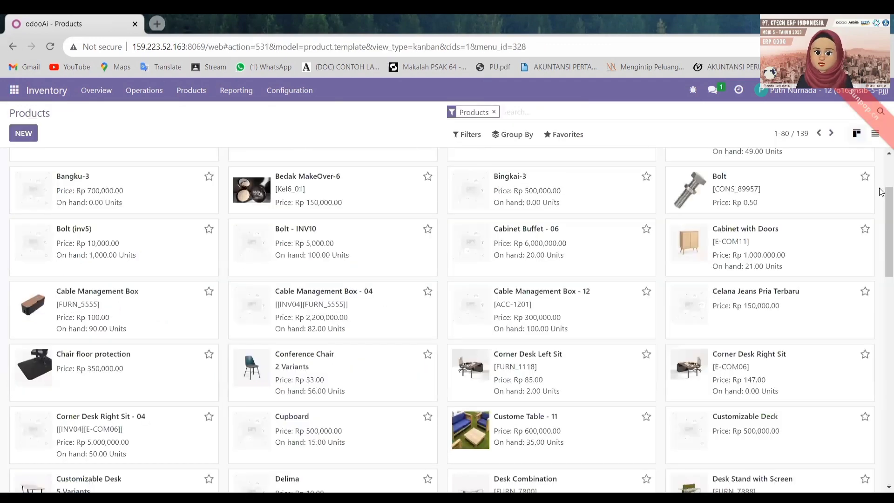
Step: Review the Drawer - 12 product record, then switch to the Sales app's quotations list
{"action": "left_click_drag", "start_coordinate": [882, 217], "coordinate": [882, 266]}
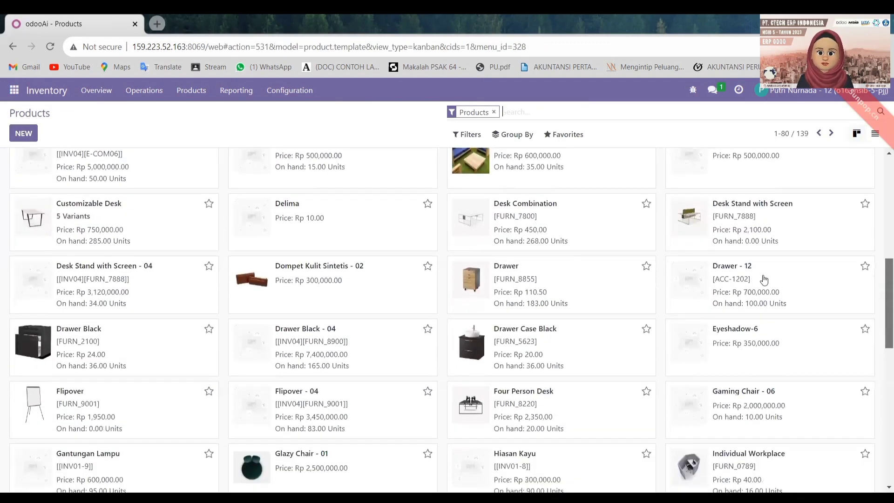
{"action": "left_click", "coordinate": [823, 279]}
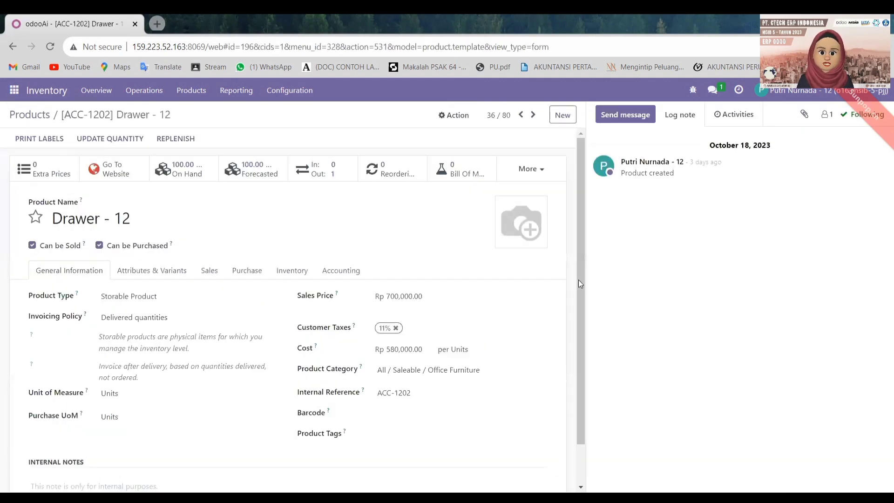
{"action": "left_click_drag", "start_coordinate": [578, 279], "coordinate": [574, 337]}
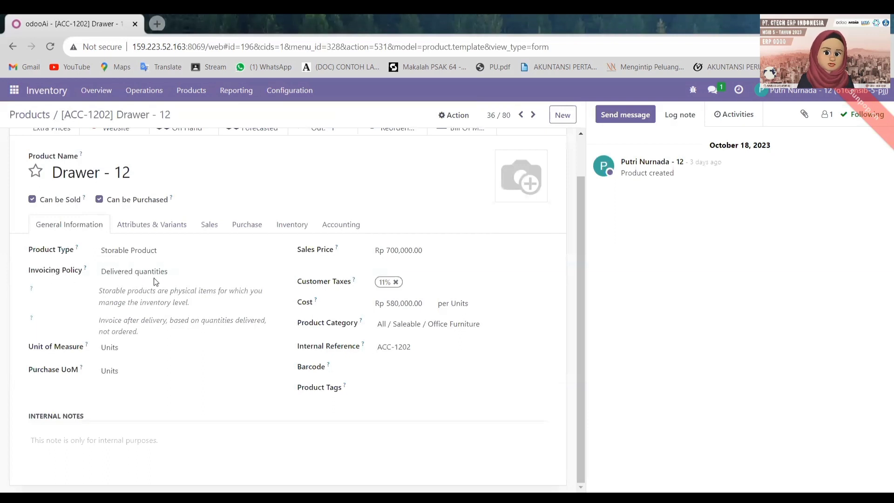
{"action": "scroll", "coordinate": [584, 353], "scroll_direction": "up", "scroll_amount": 2}
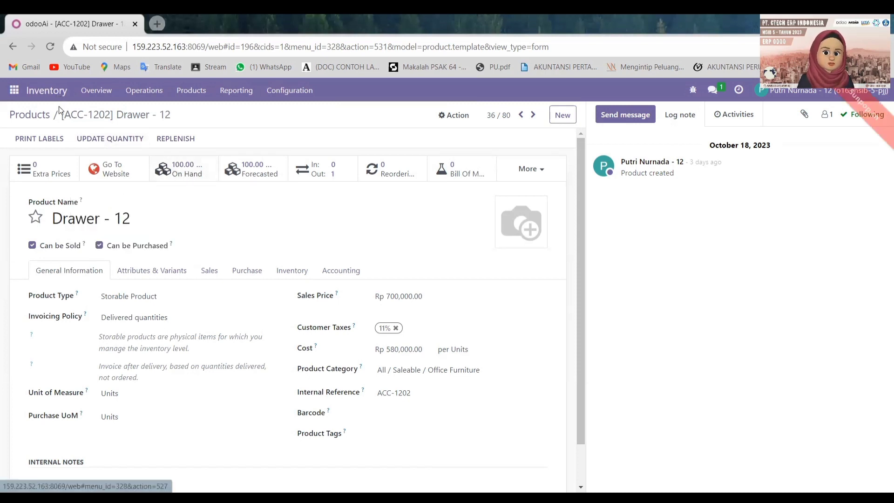
{"action": "left_click", "coordinate": [41, 116]}
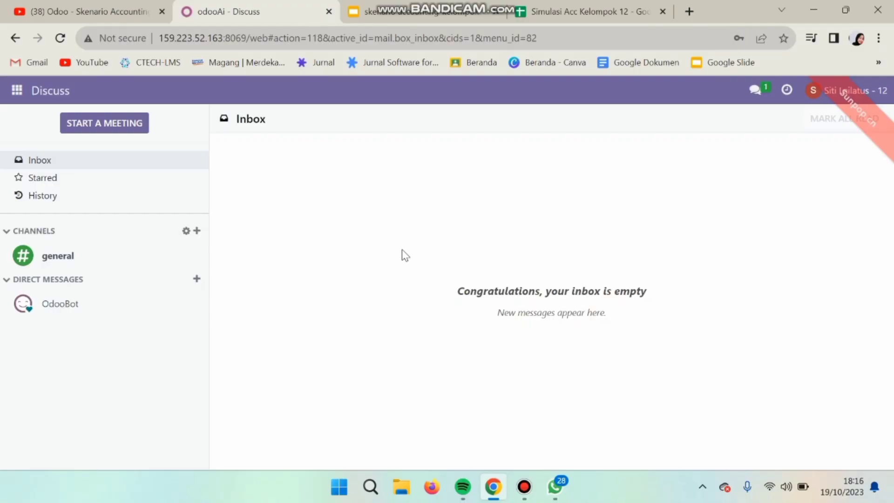
{"action": "left_click", "coordinate": [17, 91]}
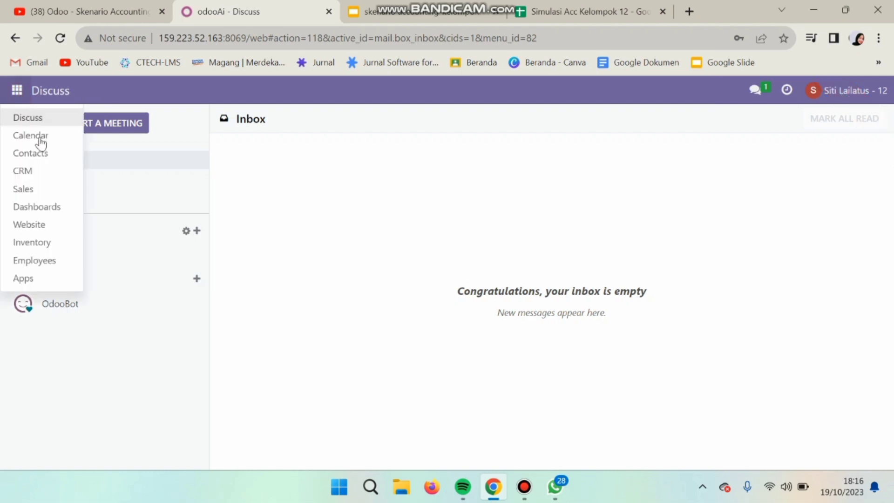
{"action": "left_click", "coordinate": [44, 188]}
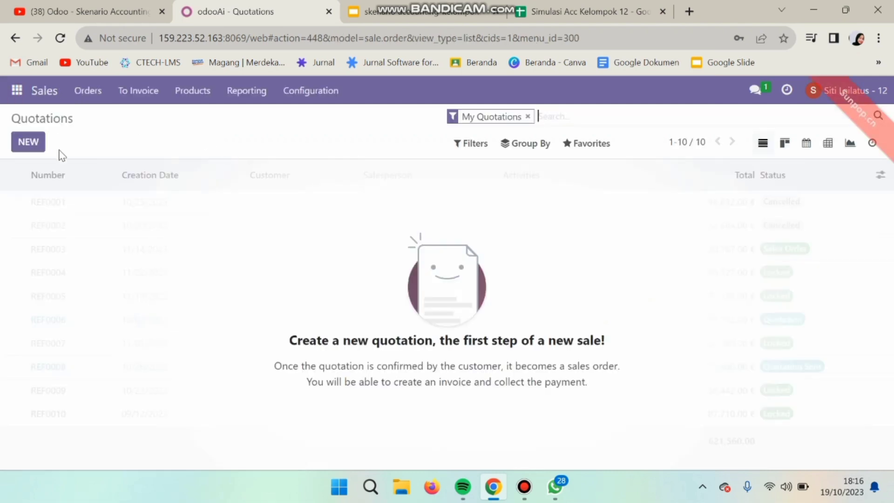
Step: Start a new quotation for Gemini Furniture, checking the scenario slides and price spreadsheet
{"action": "left_click", "coordinate": [18, 145]}
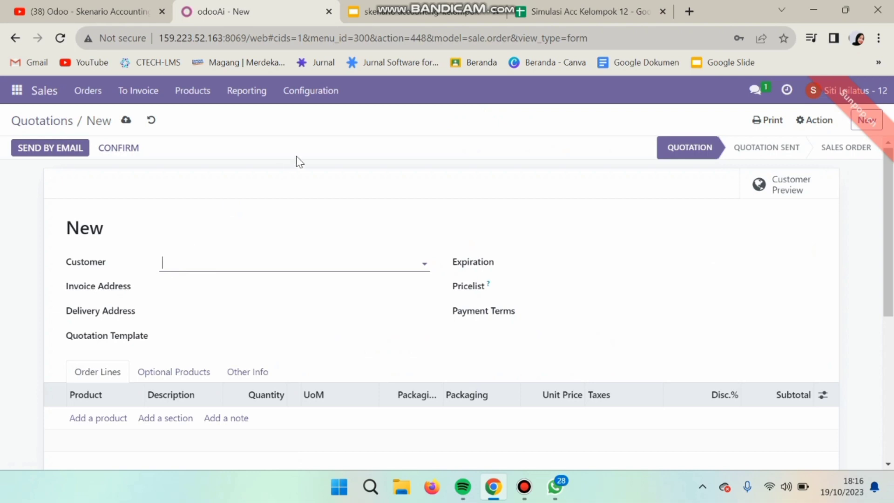
{"action": "left_click", "coordinate": [414, 11]}
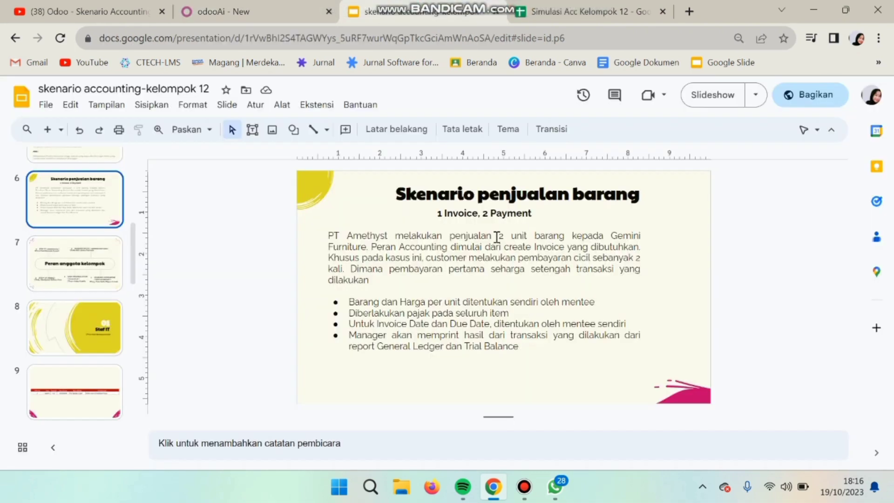
{"action": "left_click", "coordinate": [234, 18]}
{"action": "left_click", "coordinate": [241, 262]}
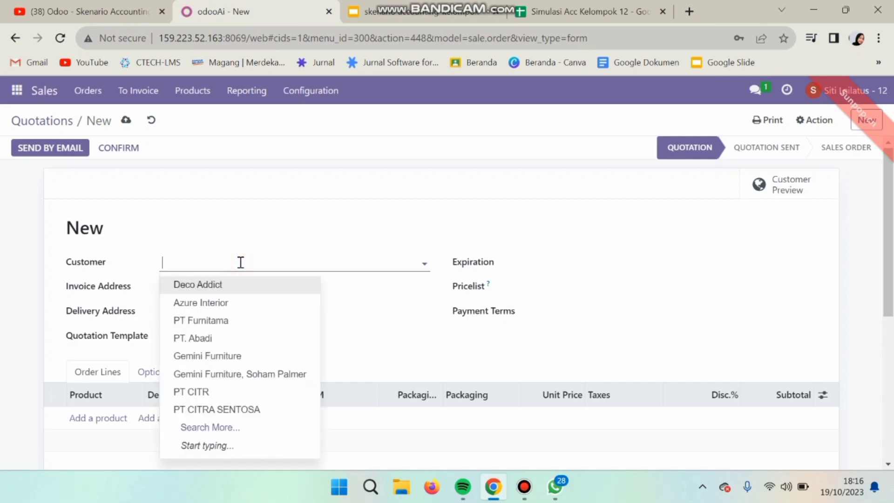
{"action": "left_click", "coordinate": [225, 355]}
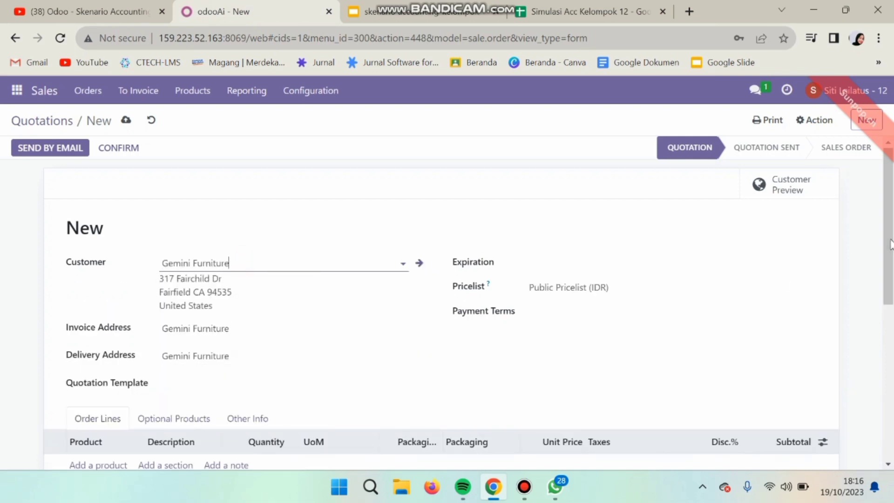
{"action": "scroll", "coordinate": [890, 262], "scroll_direction": "down", "scroll_amount": 1}
{"action": "scroll", "coordinate": [889, 263], "scroll_direction": "down", "scroll_amount": 4}
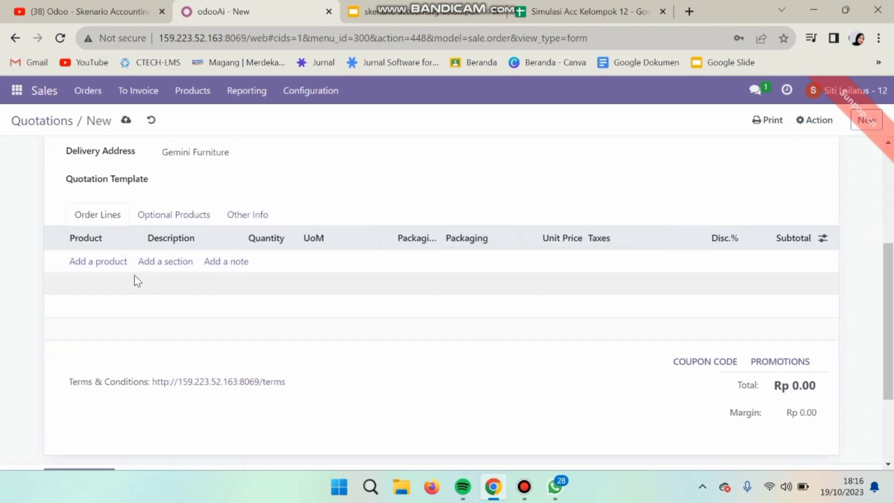
{"action": "left_click", "coordinate": [536, 11]}
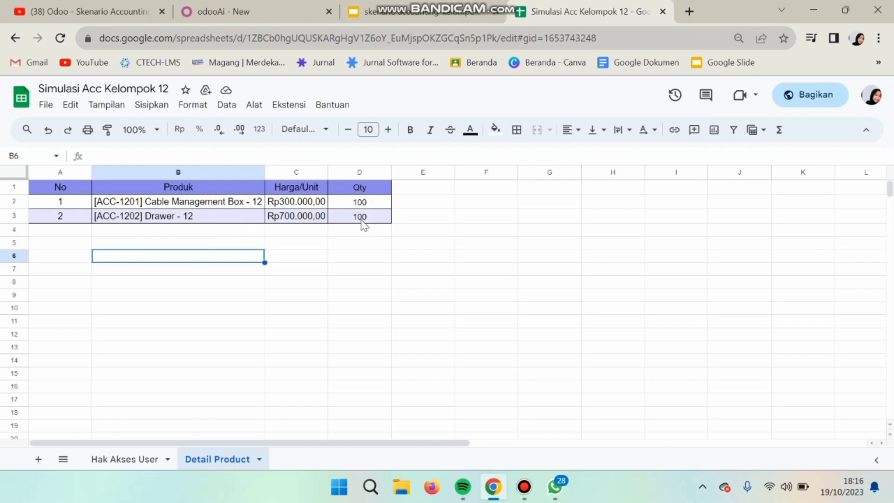
{"action": "left_click", "coordinate": [269, 8]}
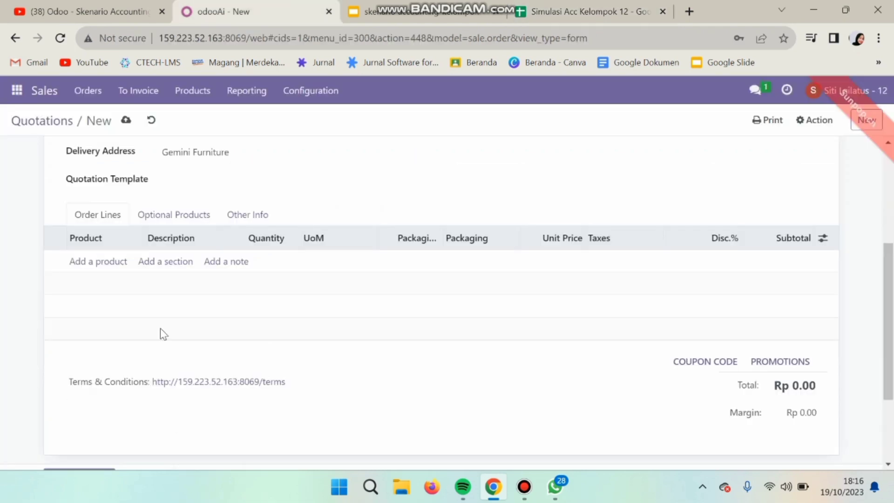
Step: Add Cable Management Box - 12 and [ACC-1202] Drawer - 12 lines, each with quantity 100
{"action": "left_click", "coordinate": [122, 267]}
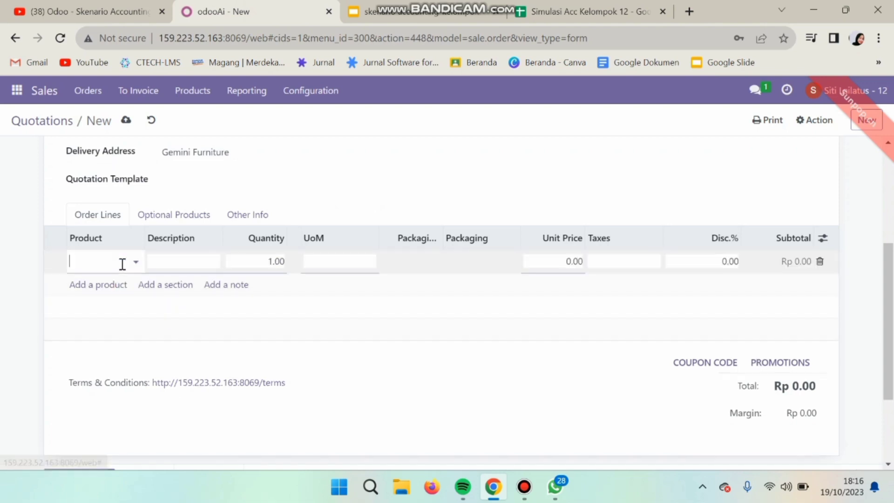
{"action": "type", "text": "cab"}
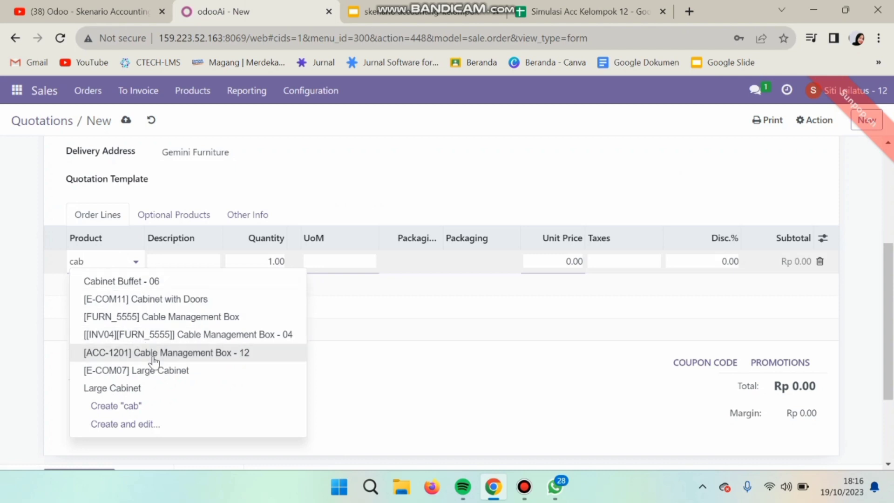
{"action": "left_click", "coordinate": [152, 354]}
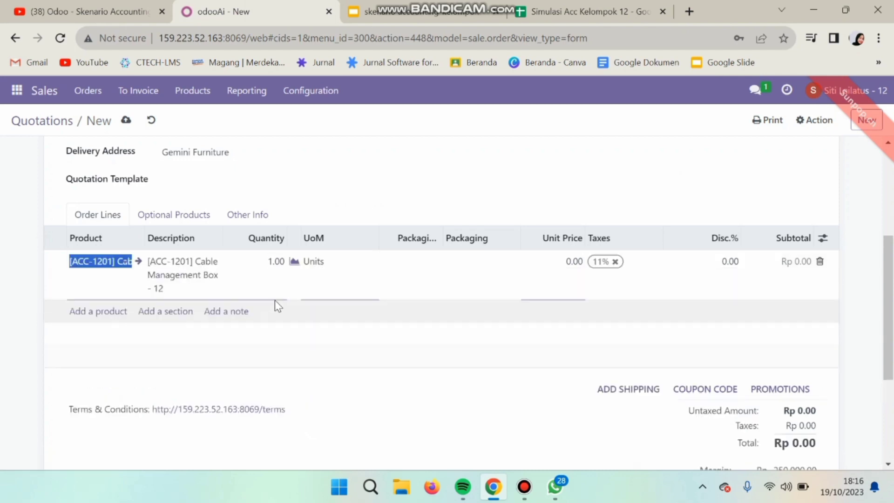
{"action": "left_click", "coordinate": [281, 261]}
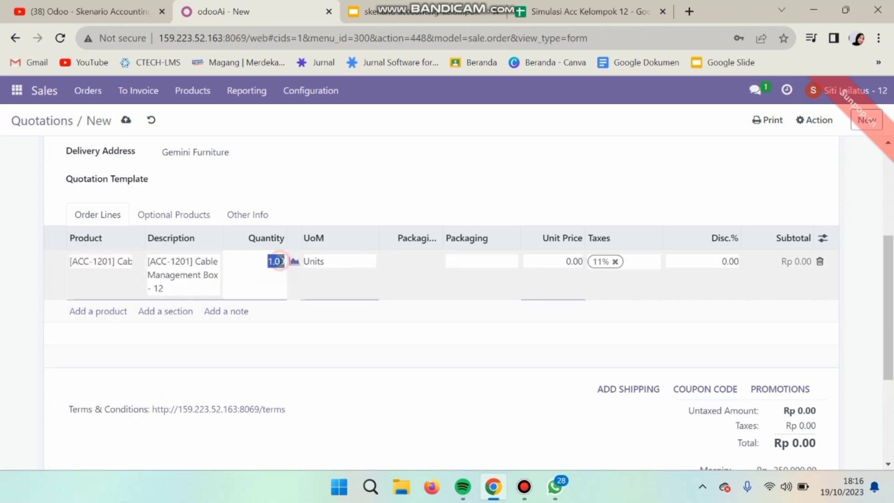
{"action": "key", "text": "BackSpace"}
{"action": "type", "text": "100"}
{"action": "left_click", "coordinate": [107, 312]}
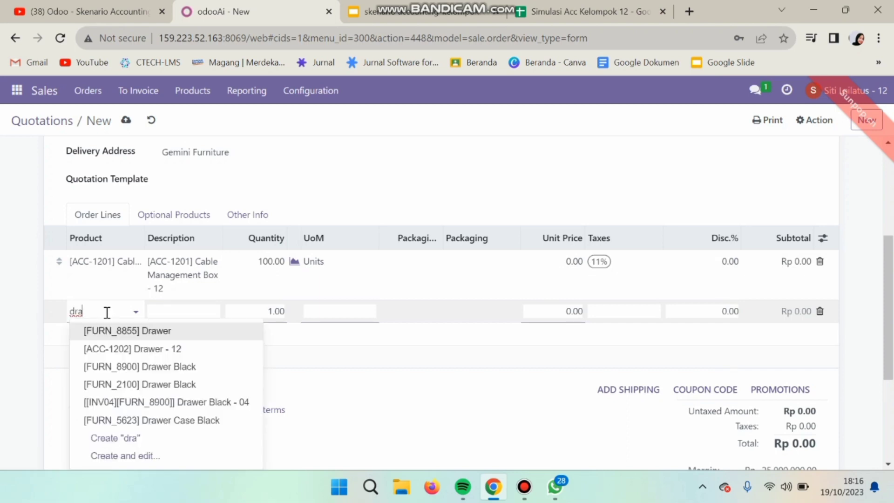
{"action": "left_click", "coordinate": [153, 350]}
{"action": "left_click", "coordinate": [277, 306]}
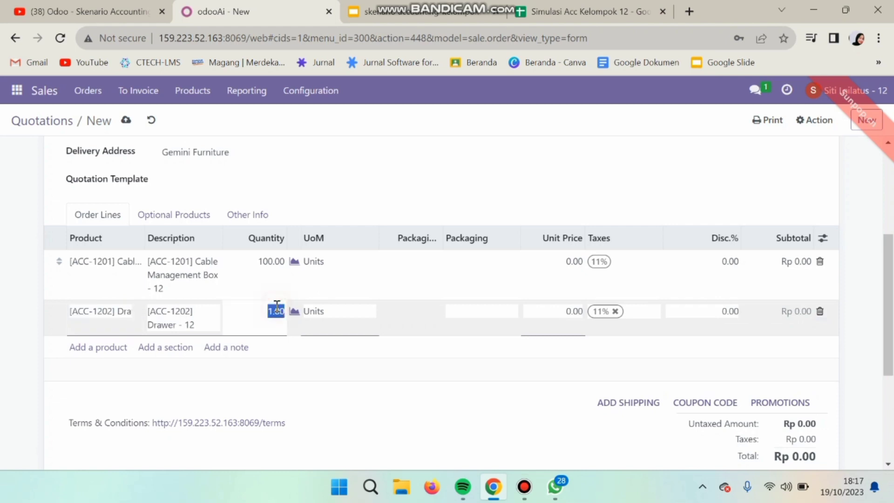
{"action": "type", "text": "100"}
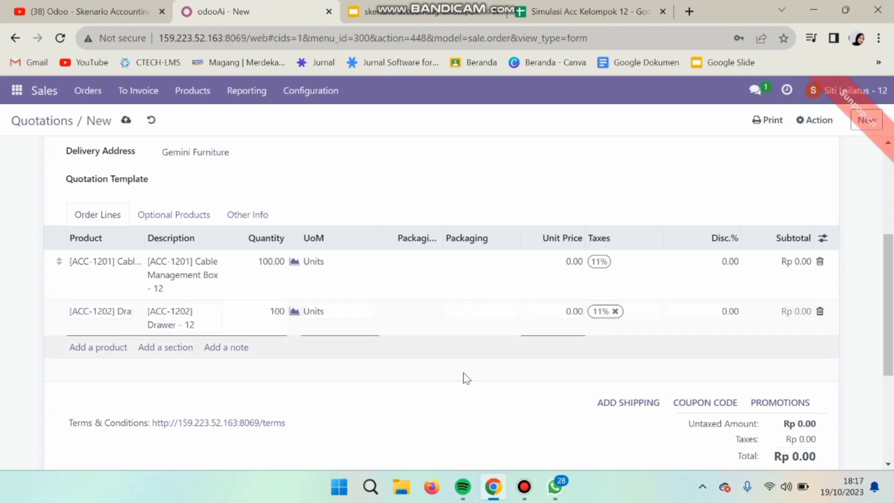
{"action": "left_click", "coordinate": [499, 205]}
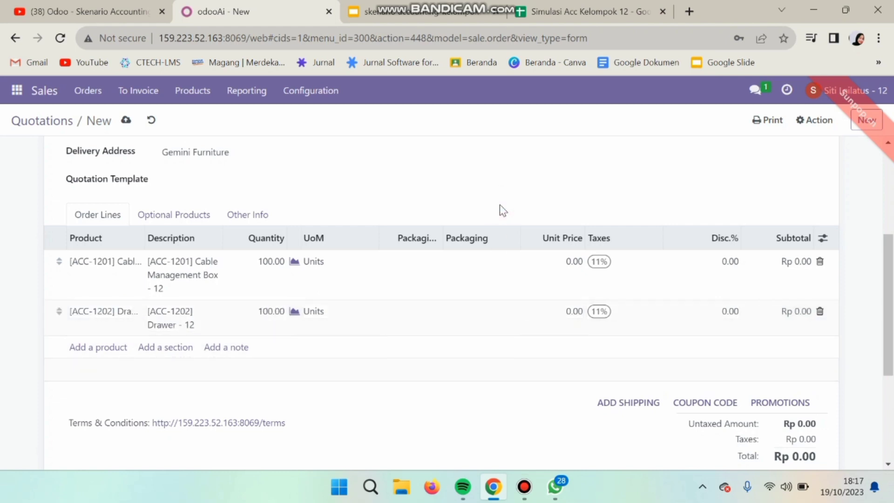
Step: Price the lines at 300,000 and 700,000 per unit, totalling Rp 100,000,000
{"action": "left_click", "coordinate": [554, 11]}
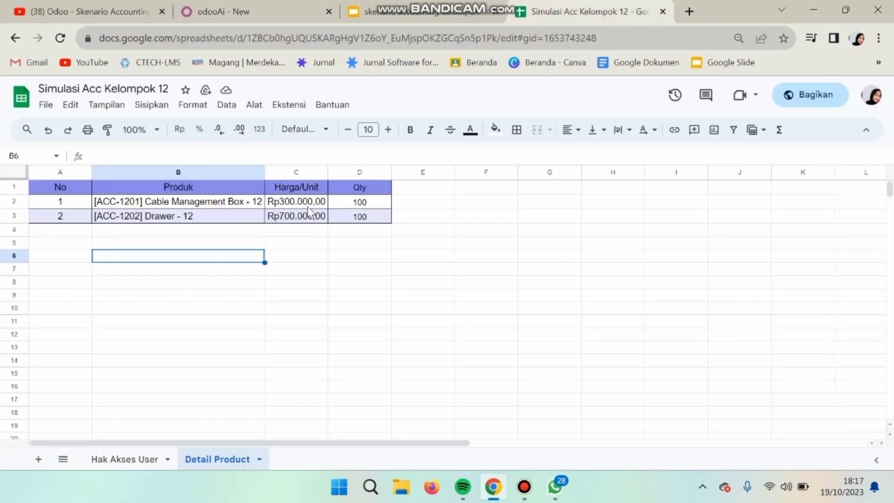
{"action": "left_click", "coordinate": [271, 7]}
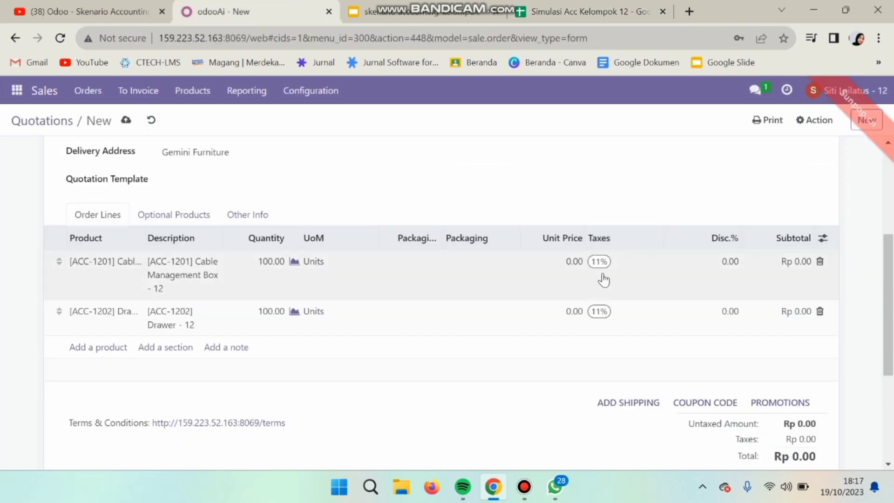
{"action": "left_click", "coordinate": [570, 264]}
{"action": "type", "text": "3"}
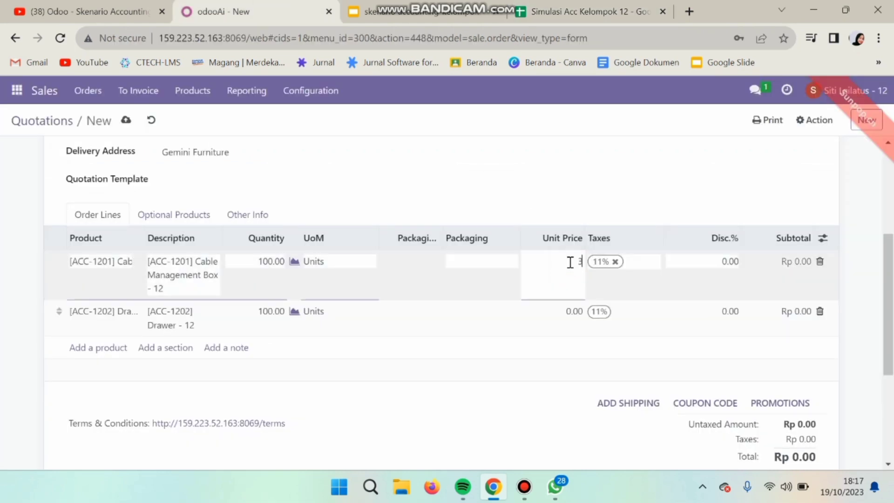
{"action": "type", "text": "00000"}
{"action": "left_click", "coordinate": [578, 312]}
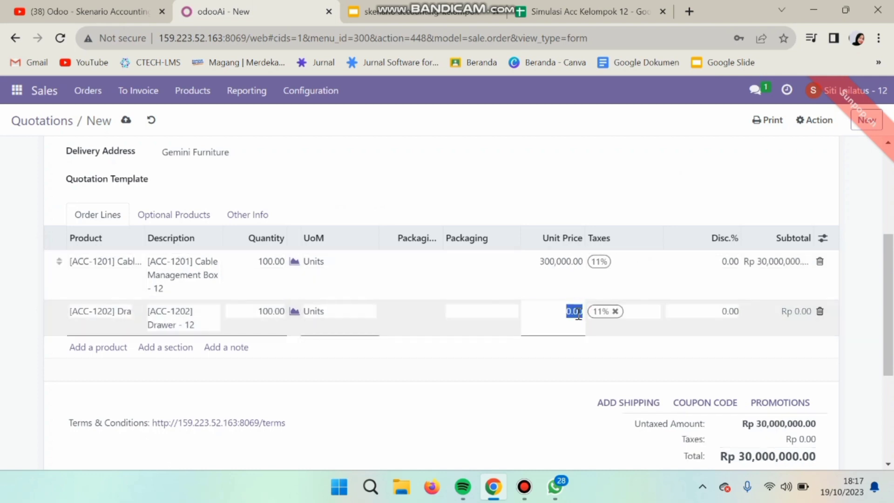
{"action": "type", "text": "700000"}
{"action": "left_click", "coordinate": [572, 184]}
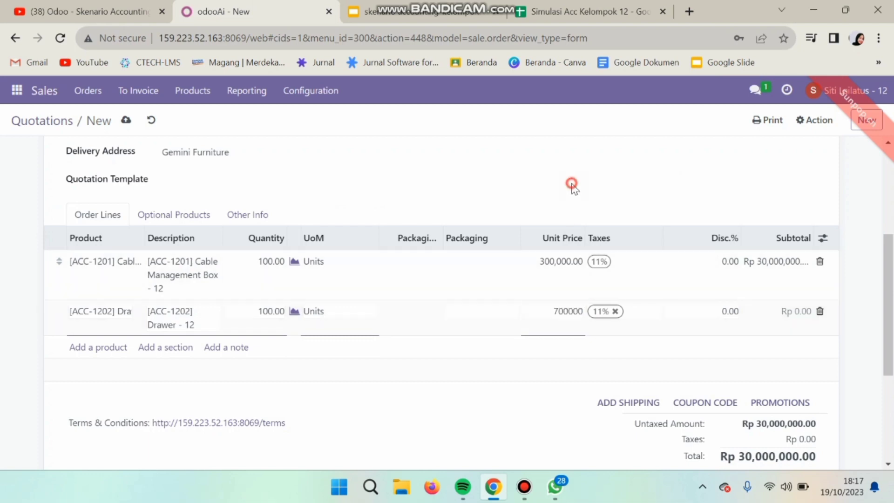
{"action": "left_click", "coordinate": [589, 11]}
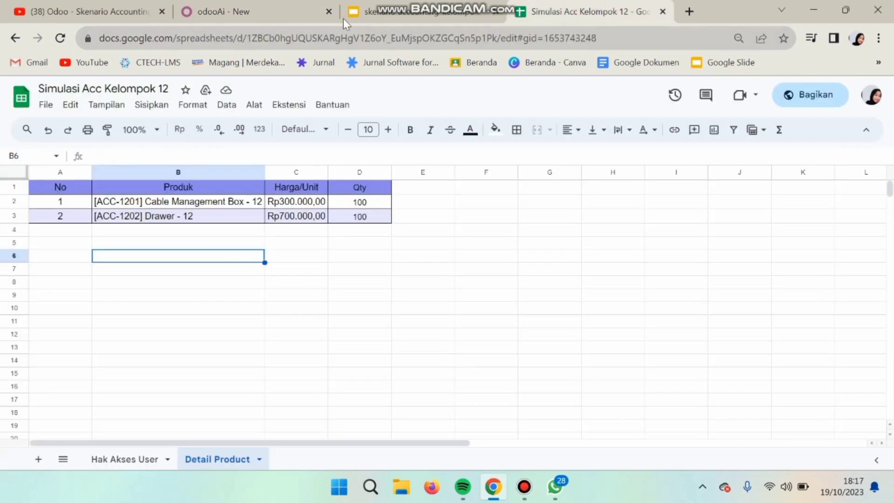
{"action": "left_click", "coordinate": [286, 7]}
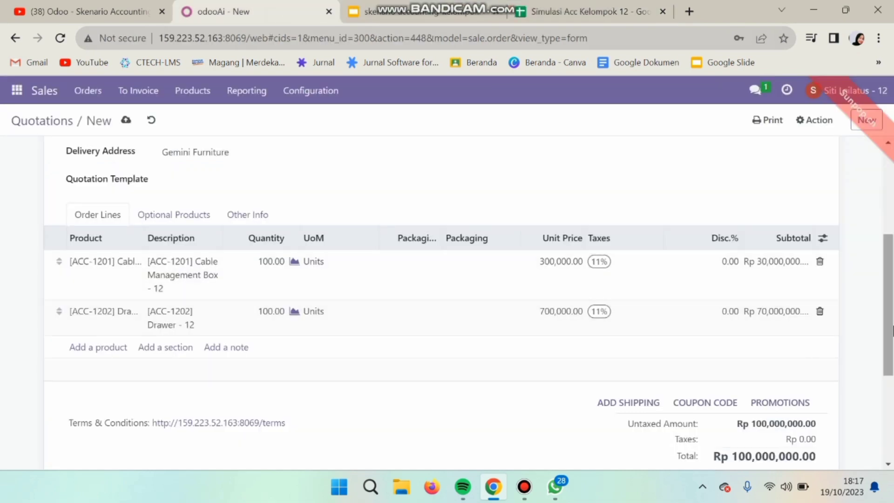
{"action": "scroll", "coordinate": [509, 201], "scroll_direction": "up", "scroll_amount": 3}
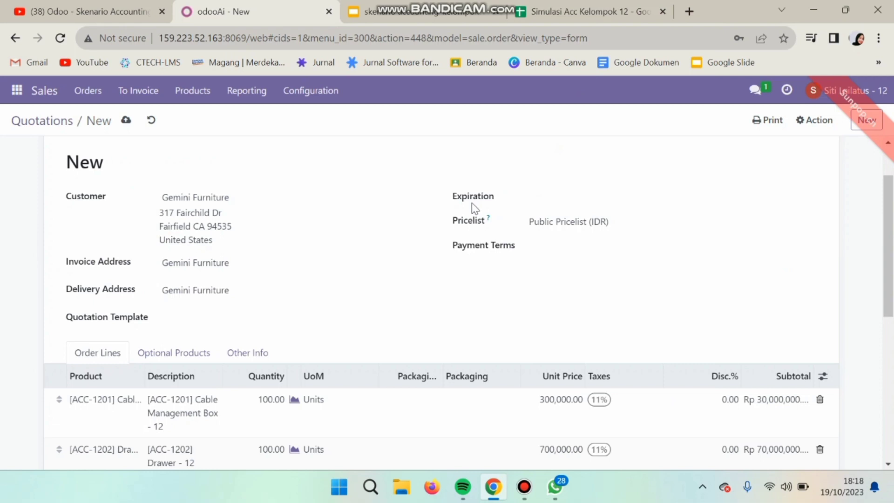
Step: Set expiration to 19 October 2023 and confirm the Gemini Furniture quotation as S00225
{"action": "left_click", "coordinate": [527, 199]}
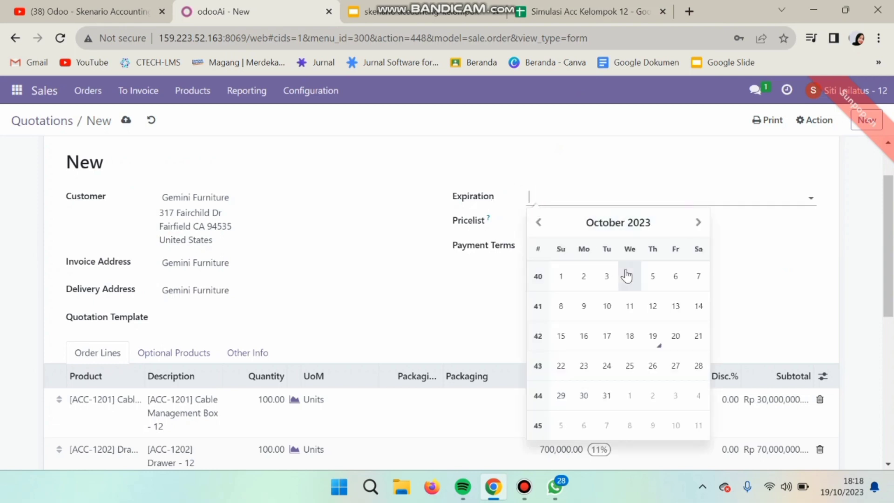
{"action": "left_click", "coordinate": [654, 340]}
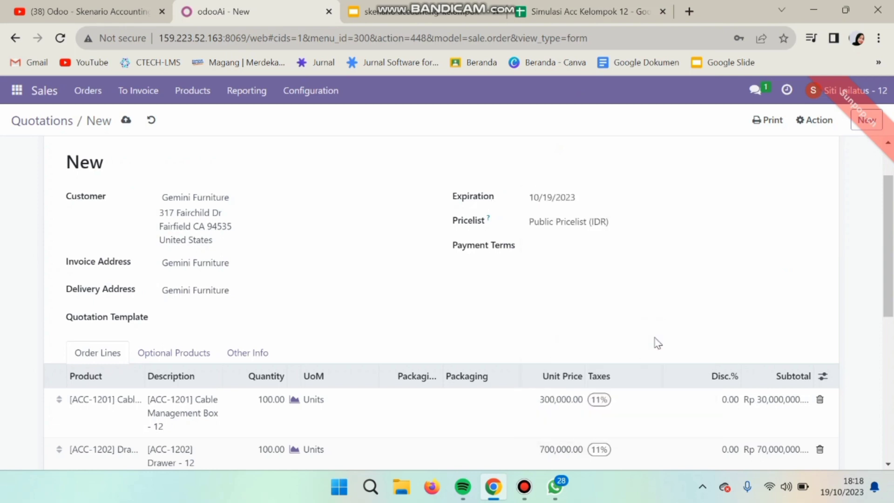
{"action": "scroll", "coordinate": [441, 296], "scroll_direction": "up", "scroll_amount": 2}
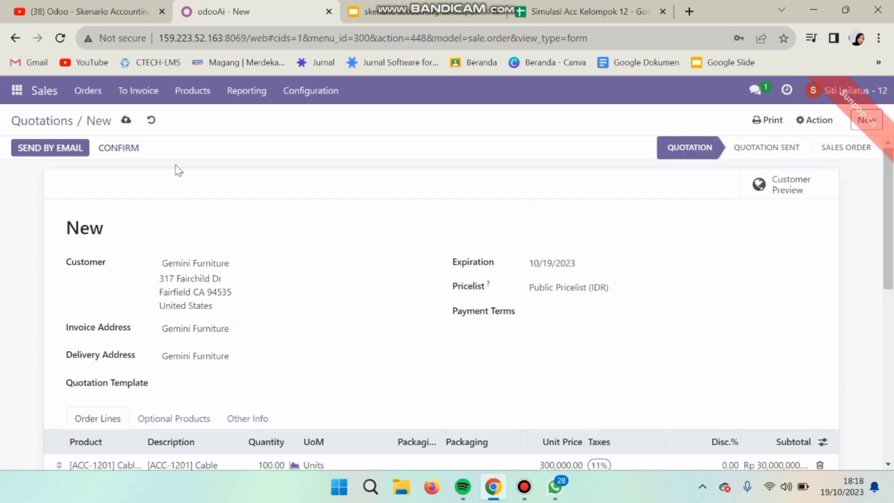
{"action": "left_click_drag", "start_coordinate": [893, 211], "coordinate": [893, 321]}
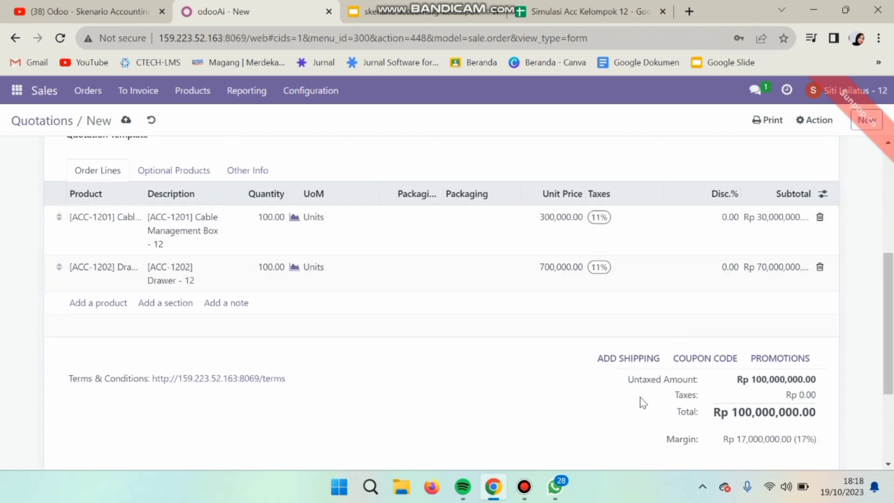
{"action": "left_click_drag", "start_coordinate": [892, 255], "coordinate": [892, 140]}
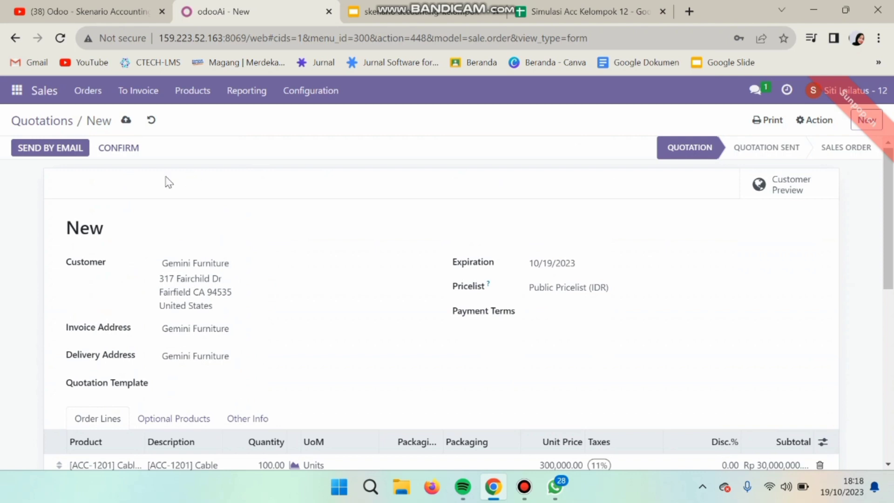
{"action": "left_click", "coordinate": [116, 149]}
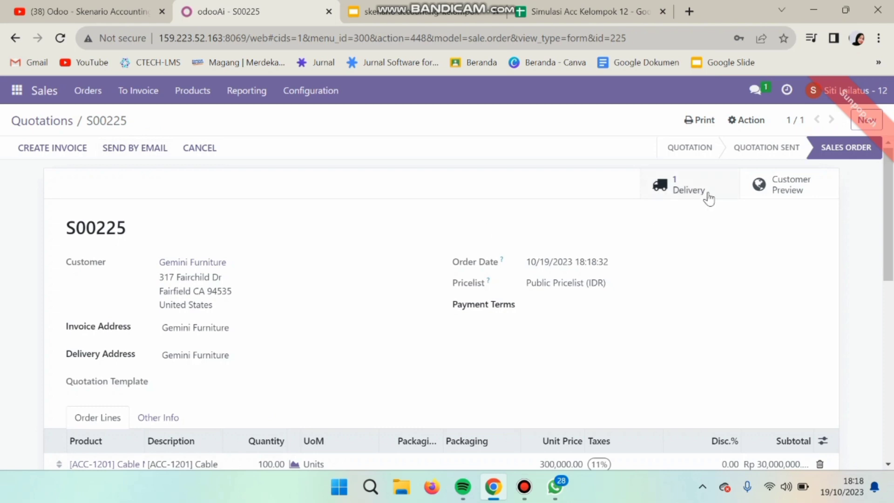
Step: Set all 100 units on delivery WH/OUT/00107 as done, validate it, and return to S00225
{"action": "left_click", "coordinate": [695, 182]}
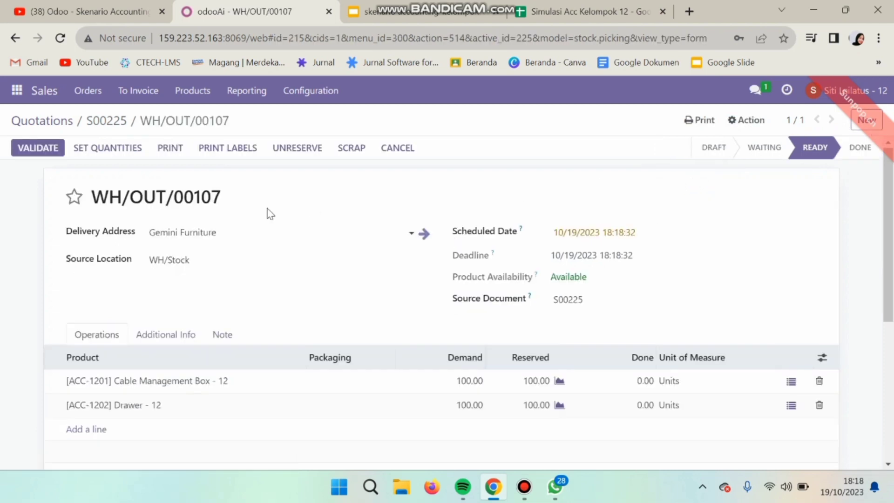
{"action": "left_click", "coordinate": [113, 154]}
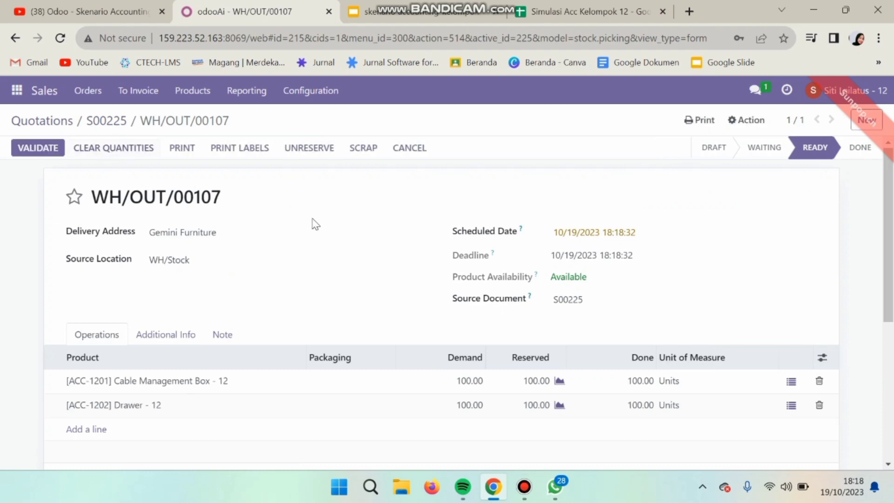
{"action": "left_click", "coordinate": [46, 148]}
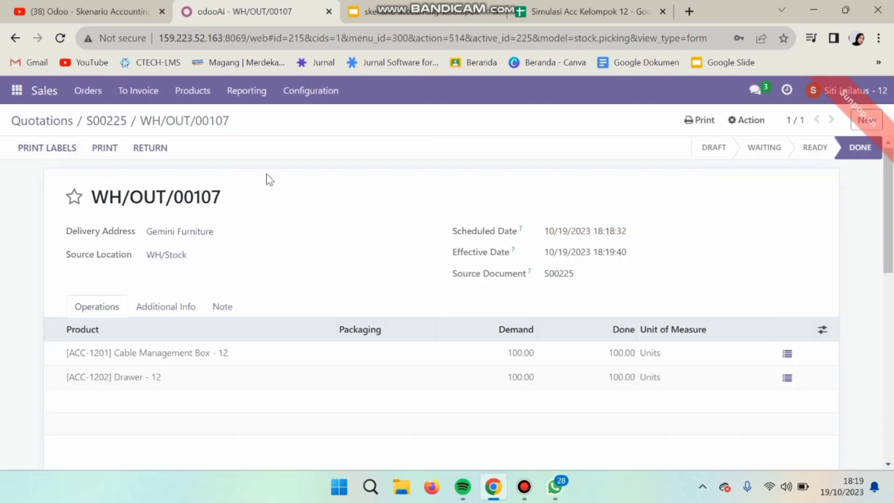
{"action": "left_click", "coordinate": [114, 121]}
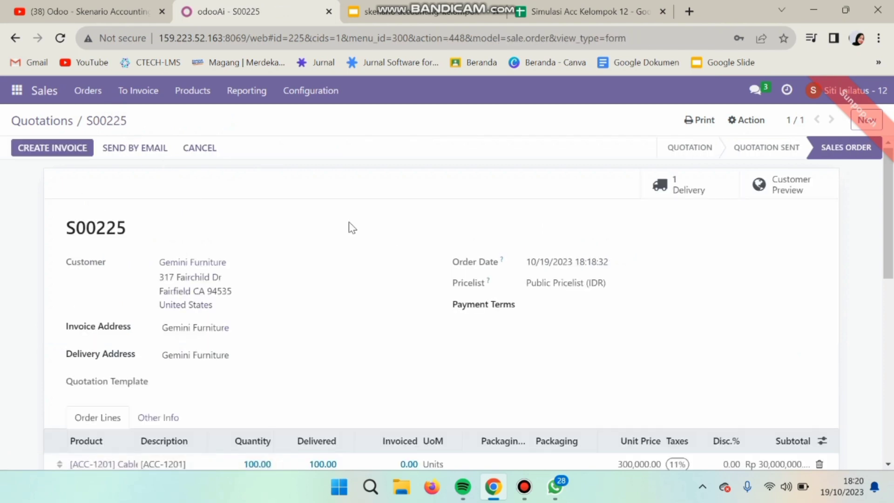
Step: Create a regular invoice for S00225 and open the resulting draft
{"action": "left_click", "coordinate": [73, 152]}
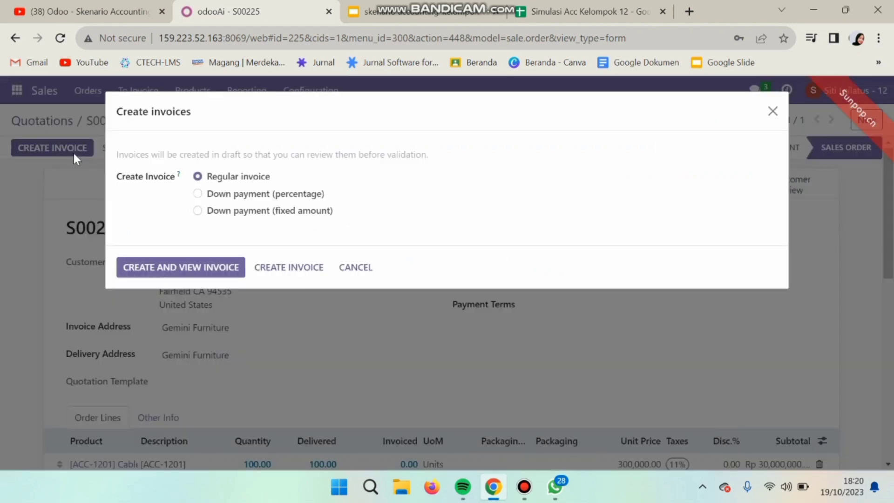
{"action": "left_click", "coordinate": [158, 270]}
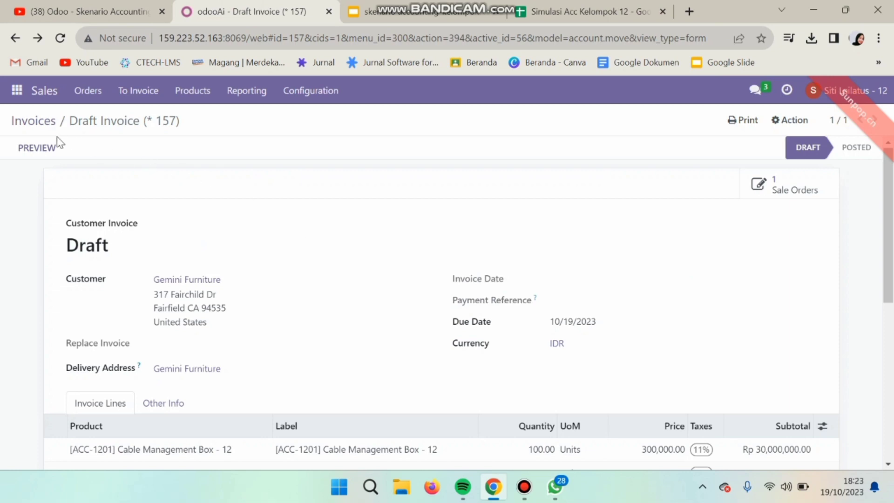
Step: In Discuss, start a direct message conversation with the contact found by search
{"action": "left_click", "coordinate": [18, 93]}
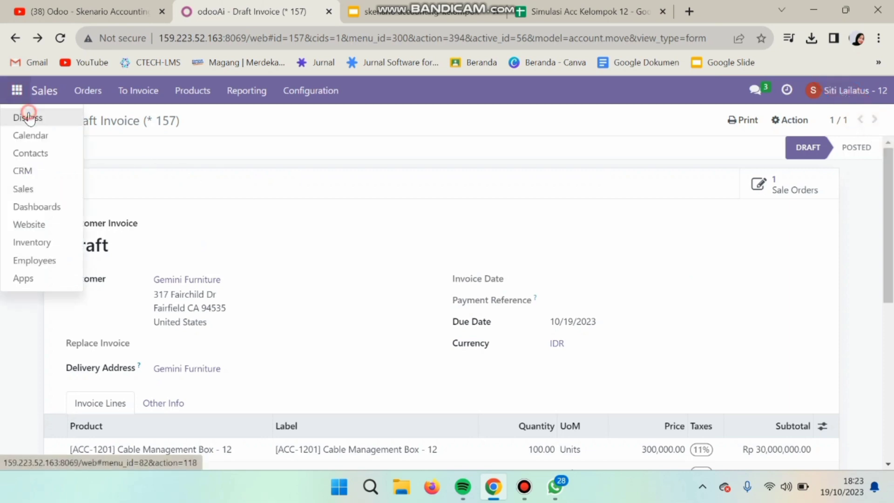
{"action": "left_click", "coordinate": [27, 116]}
{"action": "left_click", "coordinate": [202, 280]}
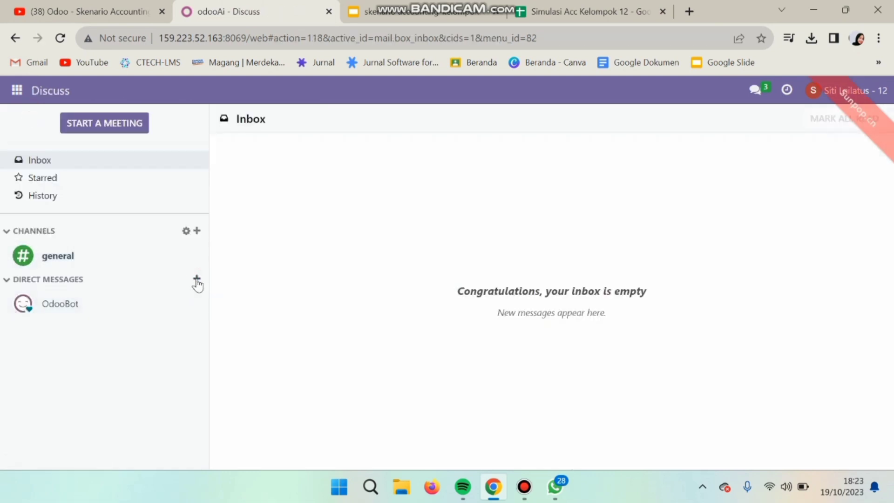
{"action": "left_click", "coordinate": [197, 279]}
{"action": "type", "text": "cp"}
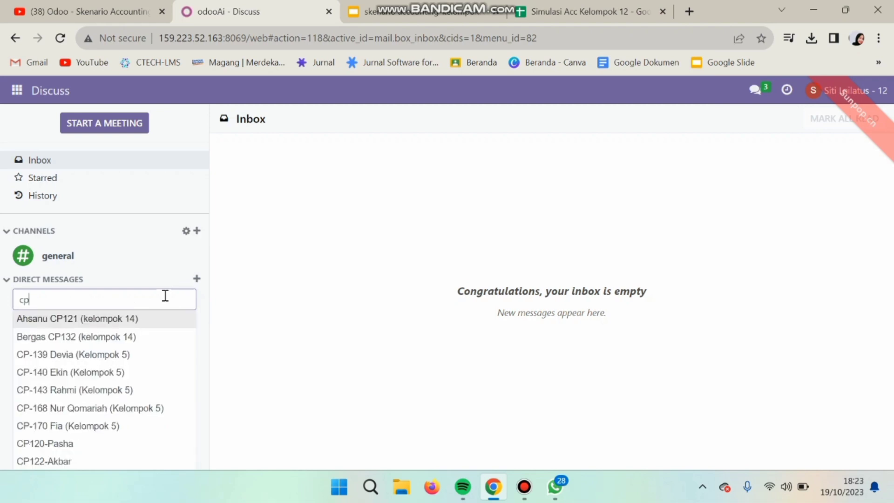
{"action": "left_click", "coordinate": [350, 449]}
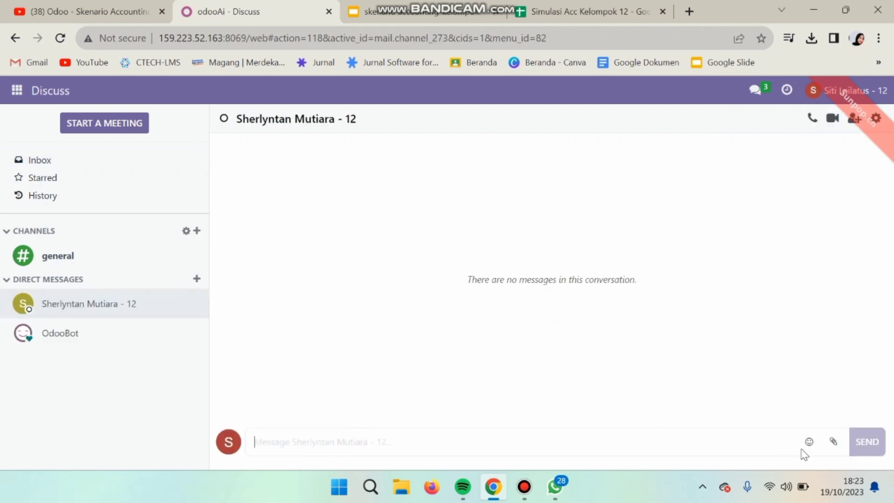
Step: Attach Draft Invoice (_ 157).pdf from Downloads and send 'mohon cek pembayaran atas penjualan berikut ini'
{"action": "left_click", "coordinate": [833, 442]}
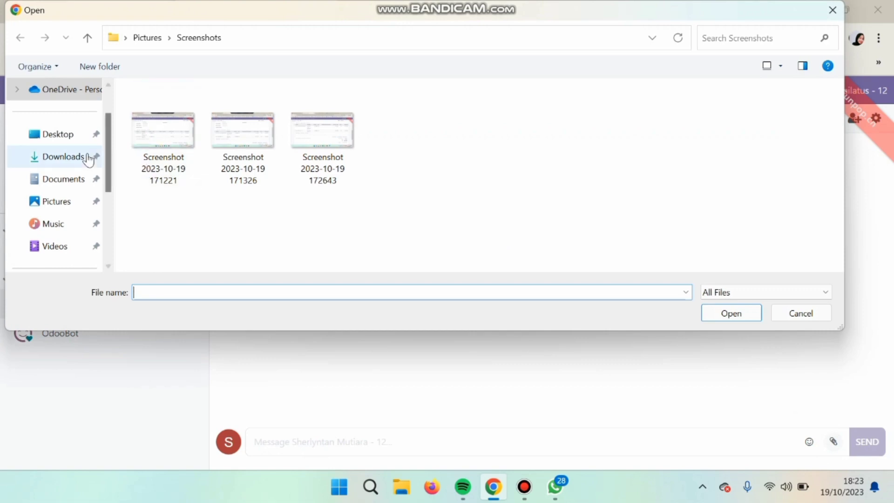
{"action": "left_click", "coordinate": [89, 158]}
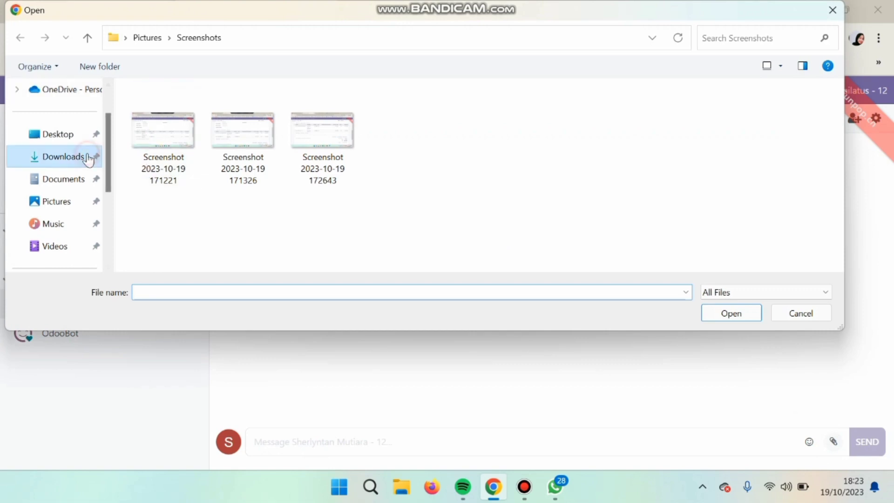
{"action": "double_click", "coordinate": [162, 135]}
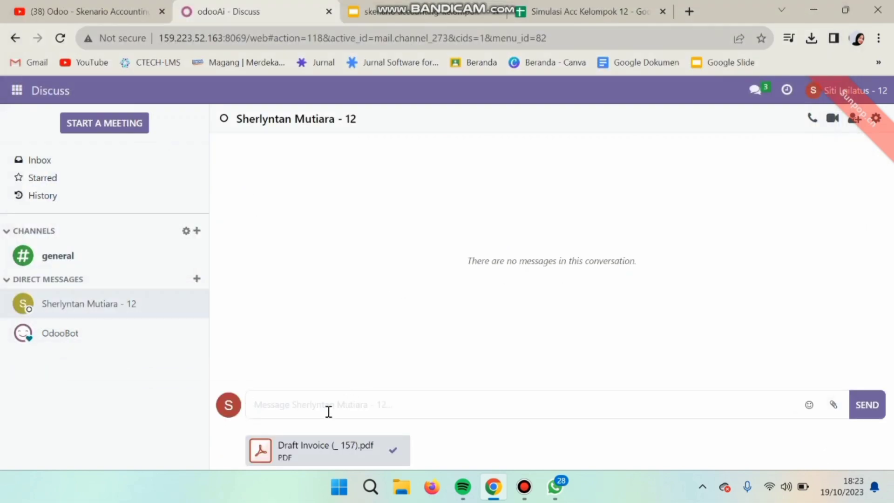
{"action": "left_click", "coordinate": [276, 406]}
{"action": "type", "text": "mohon cek pembayaran atas penjualan "}
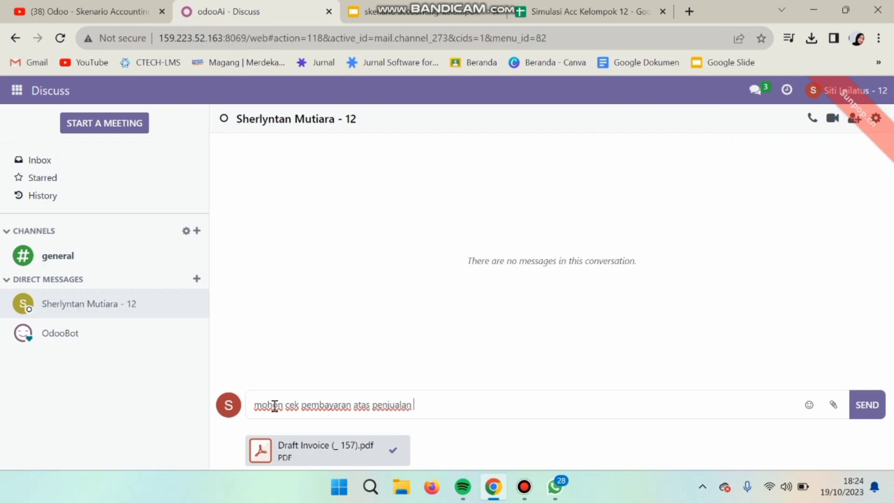
{"action": "type", "text": "berikut ini"}
{"action": "key", "text": "Return"}
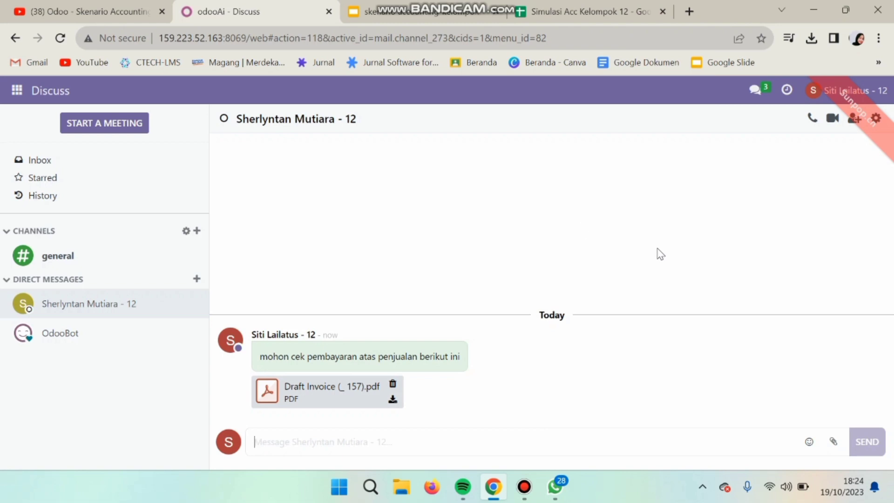
Step: View the recipient's direct conversation showing the payment-check message and Draft Invoice PDF
{"action": "mouse_move", "coordinate": [321, 335]}
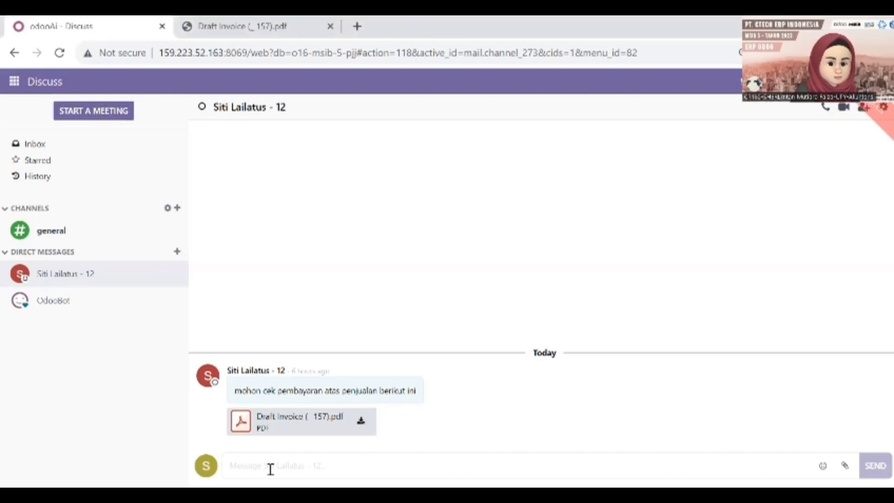
Step: Post the reply 'baik akan segera saya cek' and go to the Accounting app
{"action": "type", "text": "baik akan segera saya cek"}
{"action": "key", "text": "Return"}
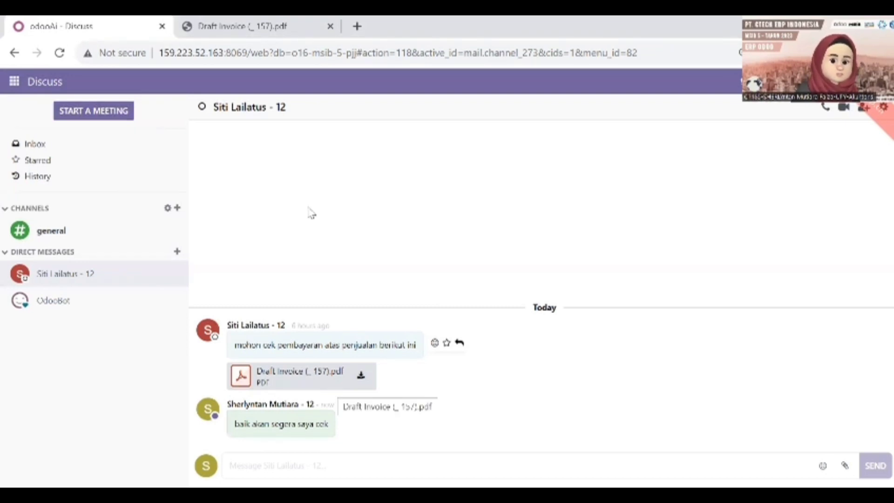
{"action": "left_click", "coordinate": [14, 83]}
{"action": "left_click", "coordinate": [27, 202]}
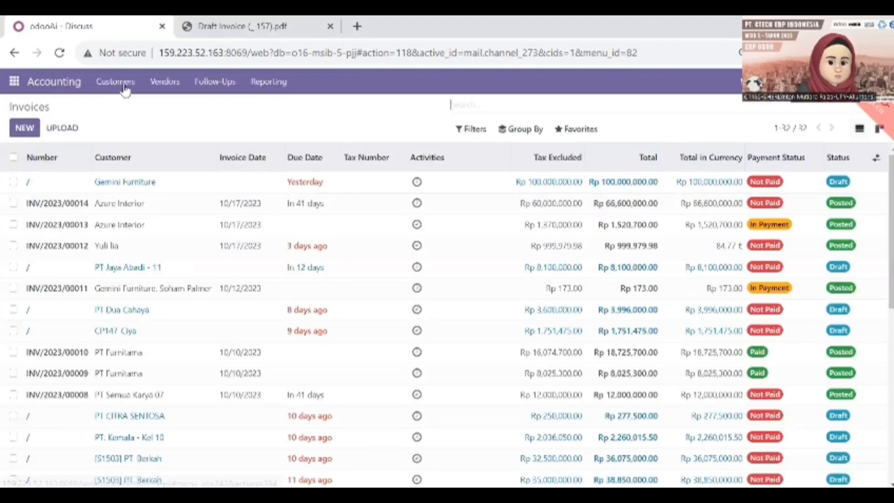
Step: Open Customers > Invoices and search for source S00225, confirmed against the Draft Invoice PDF
{"action": "left_click", "coordinate": [125, 88]}
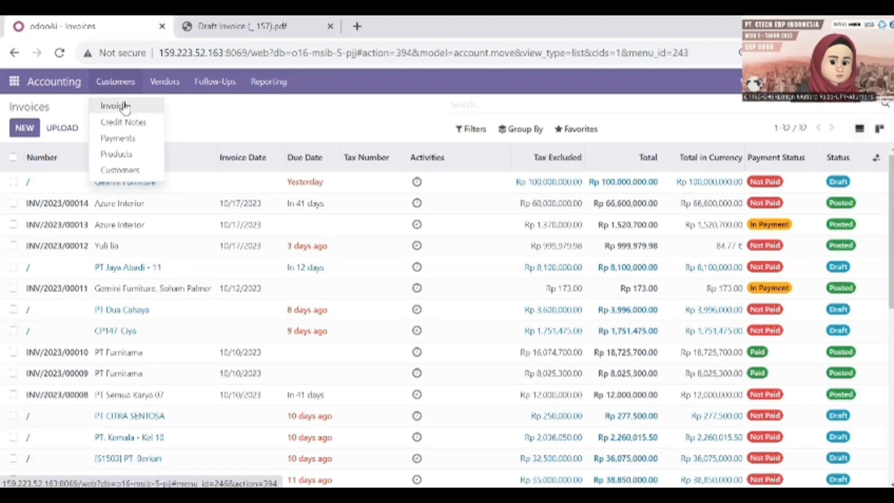
{"action": "left_click", "coordinate": [124, 106]}
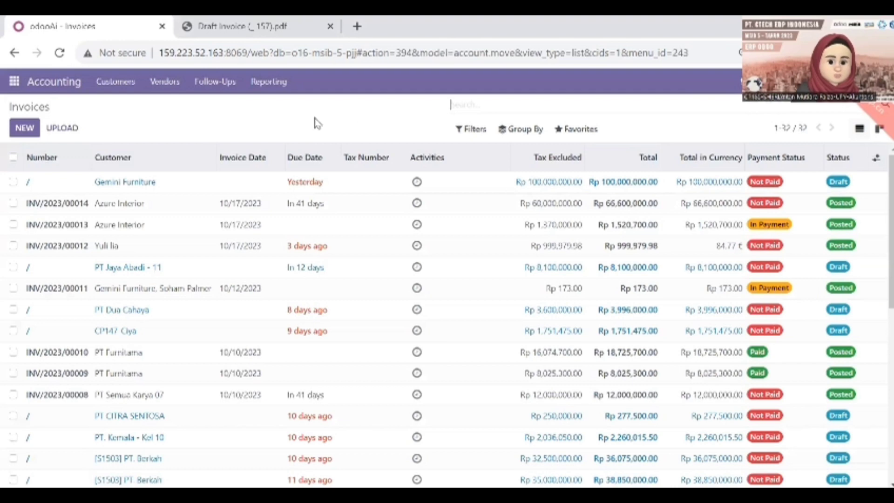
{"action": "left_click", "coordinate": [273, 24]}
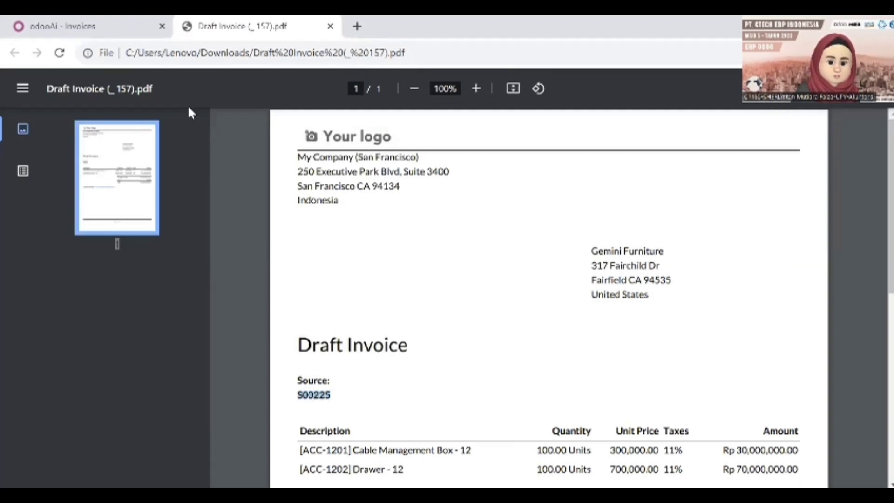
{"action": "left_click", "coordinate": [116, 22]}
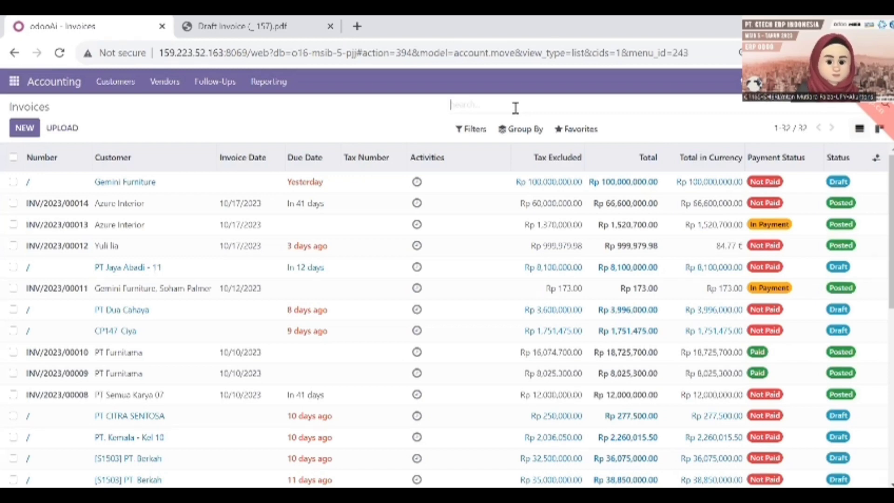
{"action": "type", "text": "S00225"}
{"action": "key", "text": "Return"}
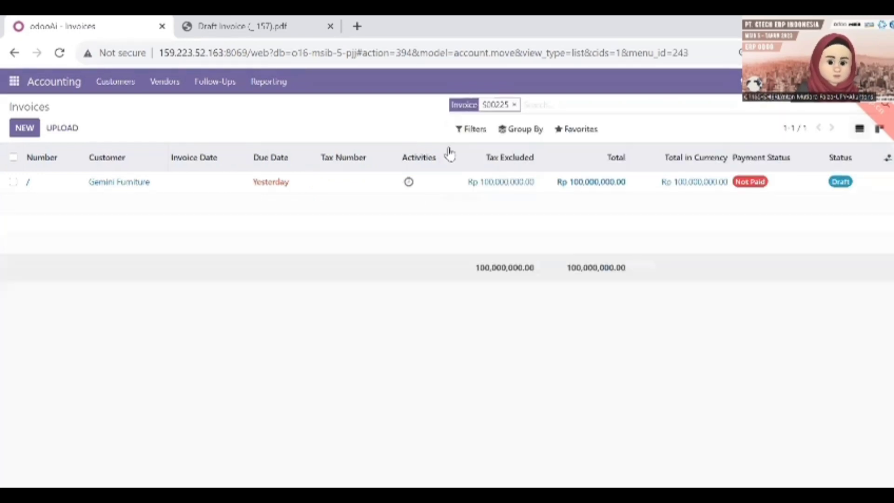
Step: Open the Gemini Furniture draft invoice and compare its lines and Rp 100,000,000.00 total with the PDF
{"action": "left_click", "coordinate": [141, 186]}
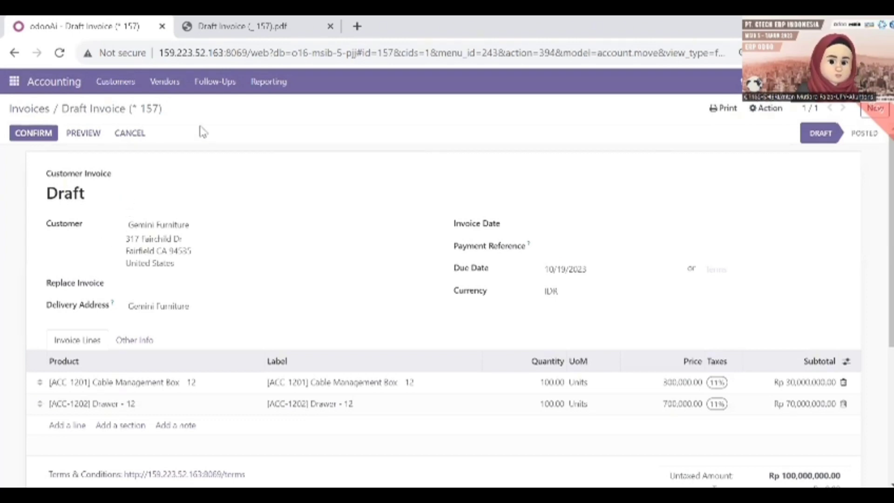
{"action": "left_click", "coordinate": [226, 21]}
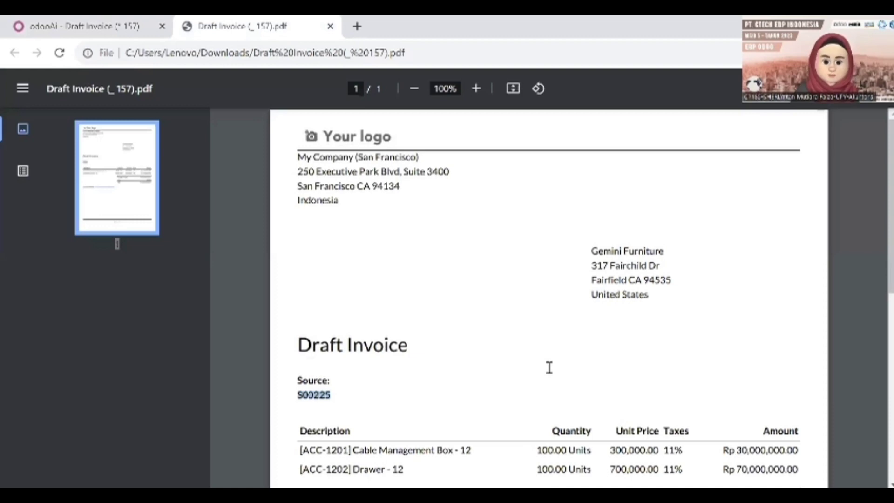
{"action": "scroll", "coordinate": [675, 373], "scroll_direction": "down", "scroll_amount": 5}
{"action": "scroll", "coordinate": [722, 396], "scroll_direction": "up", "scroll_amount": 2}
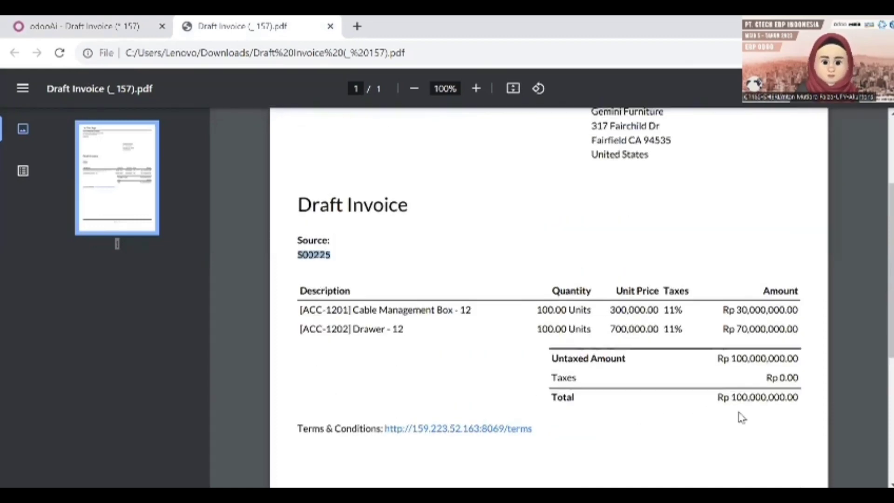
{"action": "left_click", "coordinate": [112, 21]}
{"action": "scroll", "coordinate": [652, 401], "scroll_direction": "down", "scroll_amount": 4}
{"action": "scroll", "coordinate": [782, 410], "scroll_direction": "up", "scroll_amount": 1}
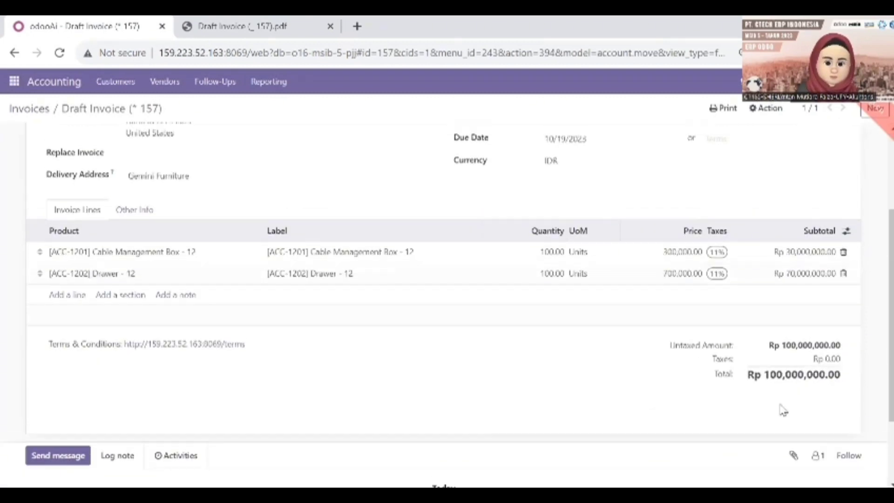
{"action": "scroll", "coordinate": [783, 408], "scroll_direction": "up", "scroll_amount": 2}
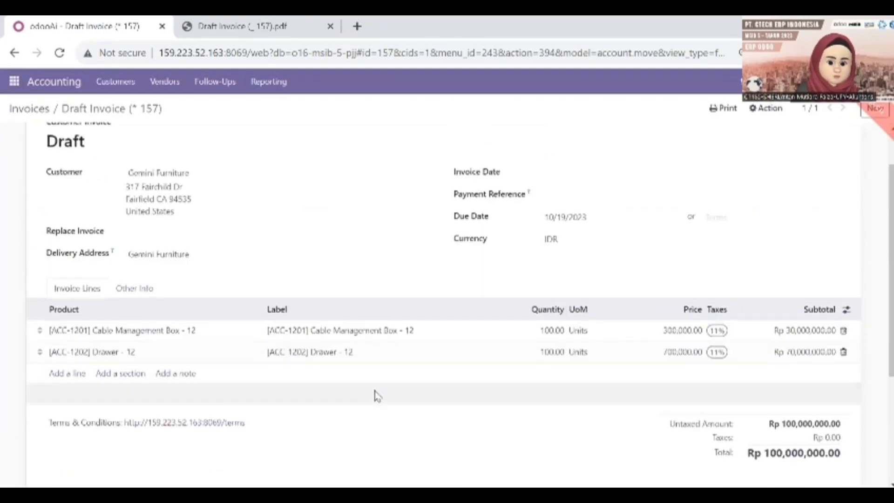
{"action": "scroll", "coordinate": [377, 396], "scroll_direction": "up", "scroll_amount": 1}
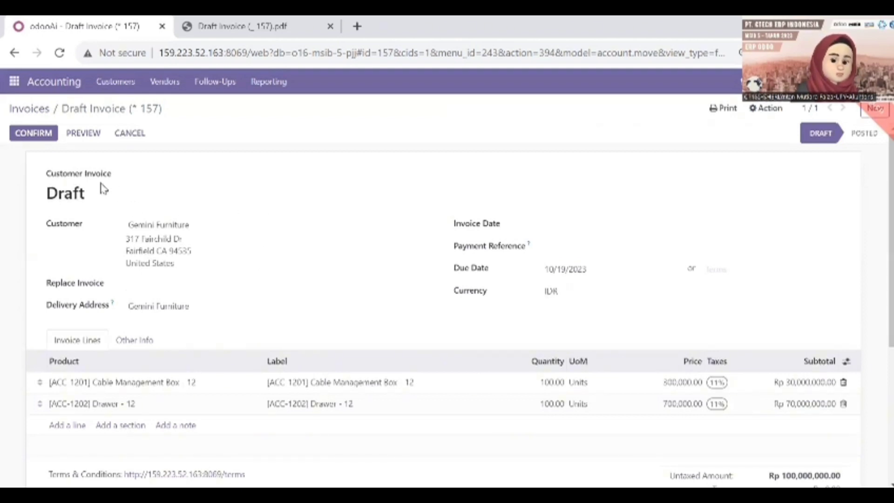
Step: Confirm the draft as INV/2023/00015 and open its payment registration
{"action": "left_click", "coordinate": [31, 133]}
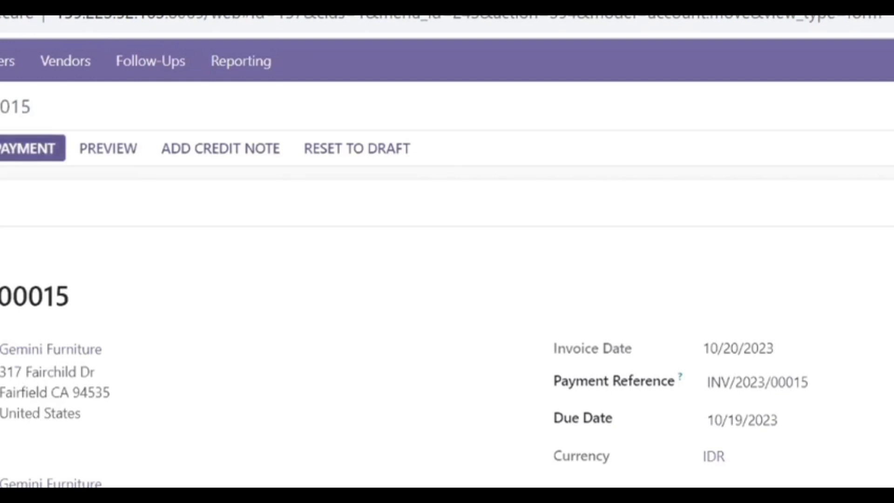
{"action": "left_click", "coordinate": [33, 148]}
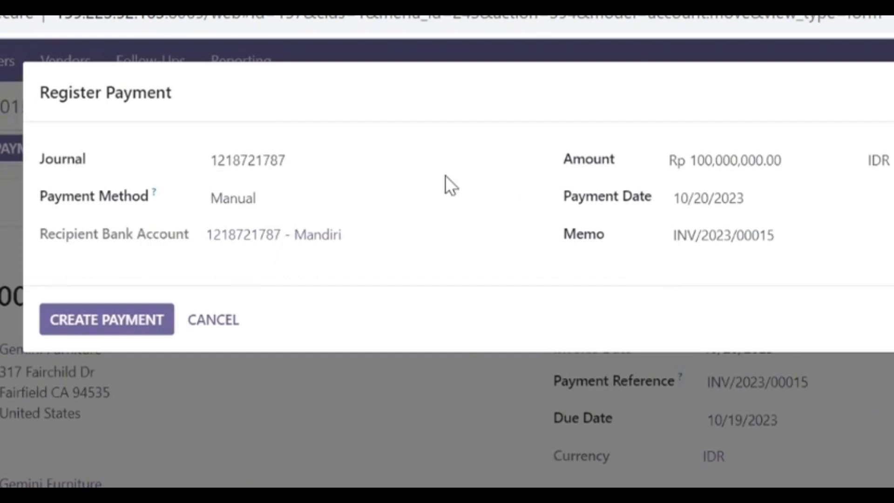
Step: Register a Rp 50,000,000.00 payment in the Cash journal, keeping the remaining balance open
{"action": "left_click", "coordinate": [431, 168]}
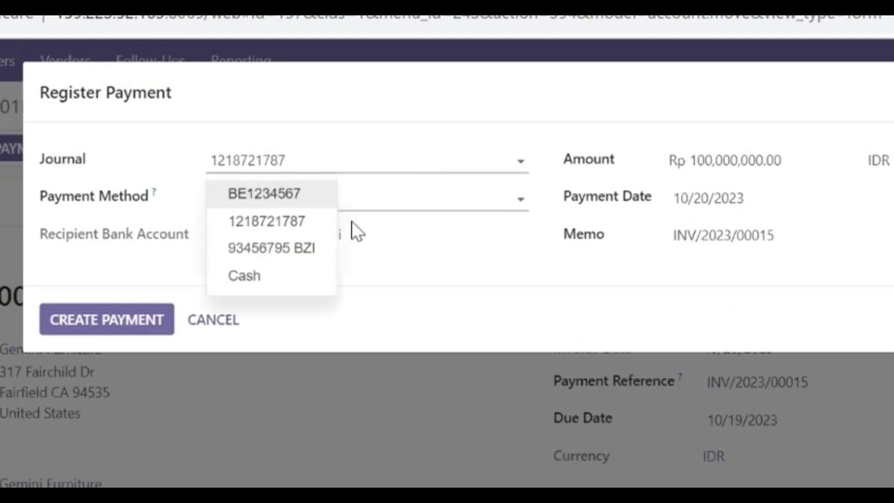
{"action": "left_click", "coordinate": [295, 274]}
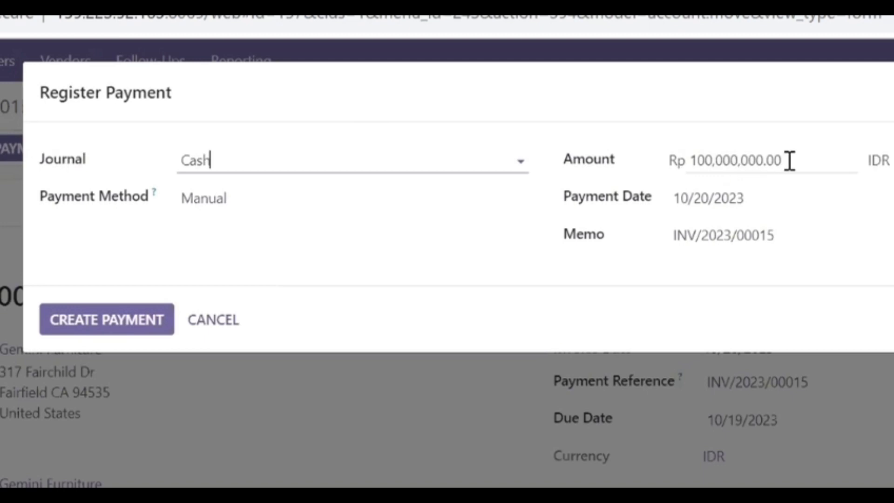
{"action": "left_click_drag", "start_coordinate": [790, 161], "coordinate": [678, 169]}
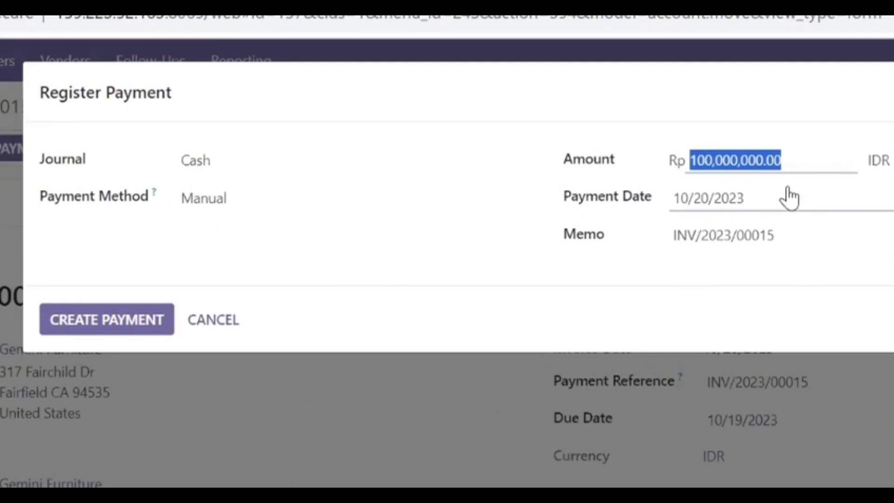
{"action": "type", "text": "50000000"}
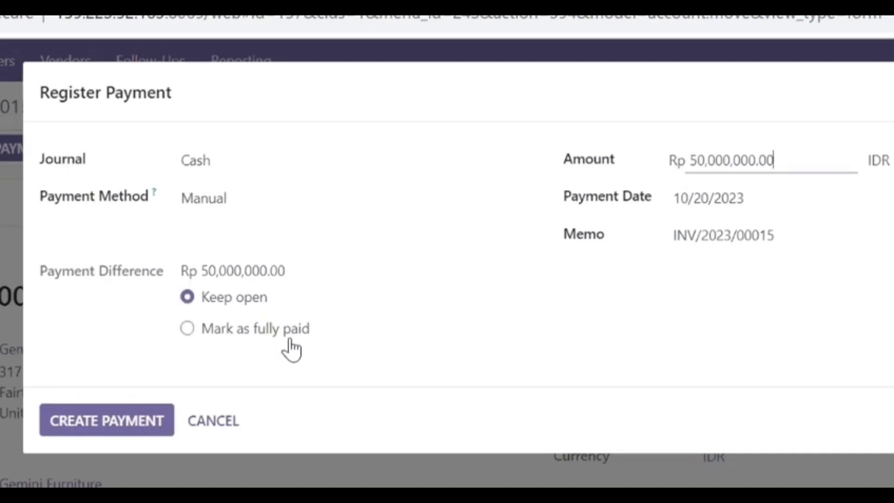
{"action": "left_click", "coordinate": [252, 302]}
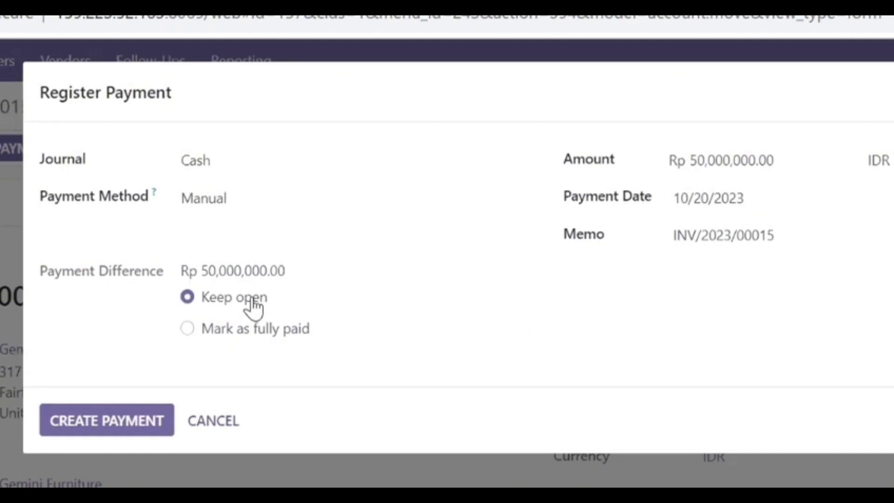
{"action": "left_click", "coordinate": [131, 439]}
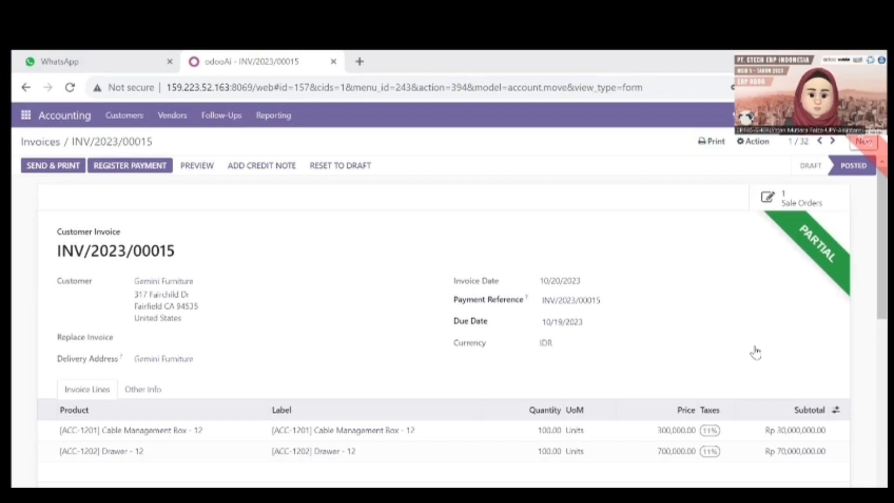
Step: Print the partially paid invoice via Print > Invoices
{"action": "left_click", "coordinate": [710, 142]}
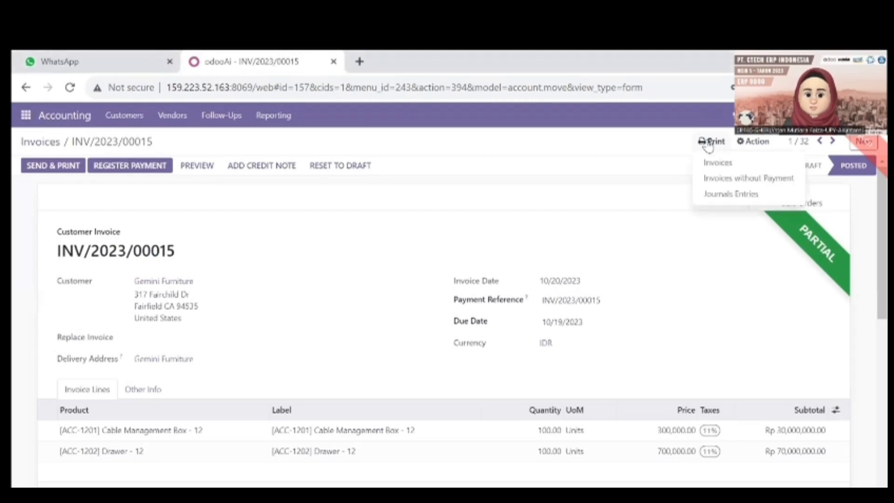
{"action": "left_click", "coordinate": [720, 164]}
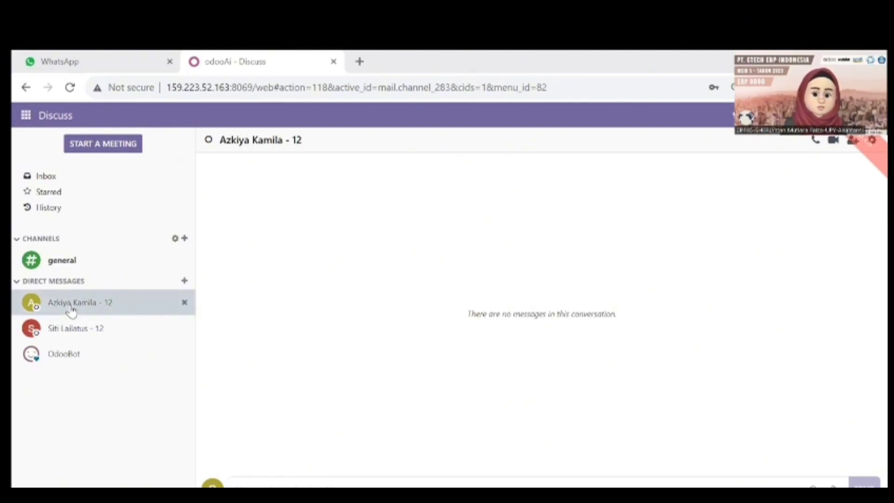
Step: Paste the request 'tolong buatkan rekonsiliasi pada dokumen tesebut' into the direct message and send it with INV_2023_00015.pdf attached
{"action": "left_click", "coordinate": [257, 484]}
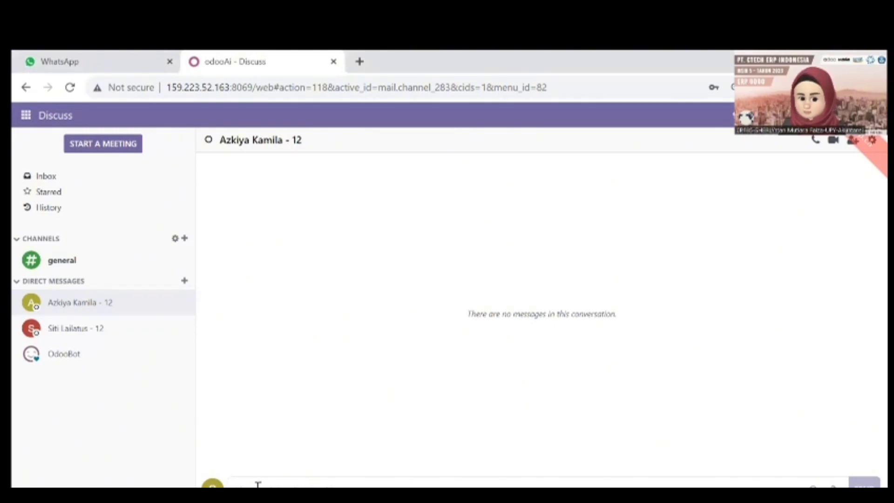
{"action": "type", "text": "tolong buatkan rekonsiliasi pada dokumen tesebut"}
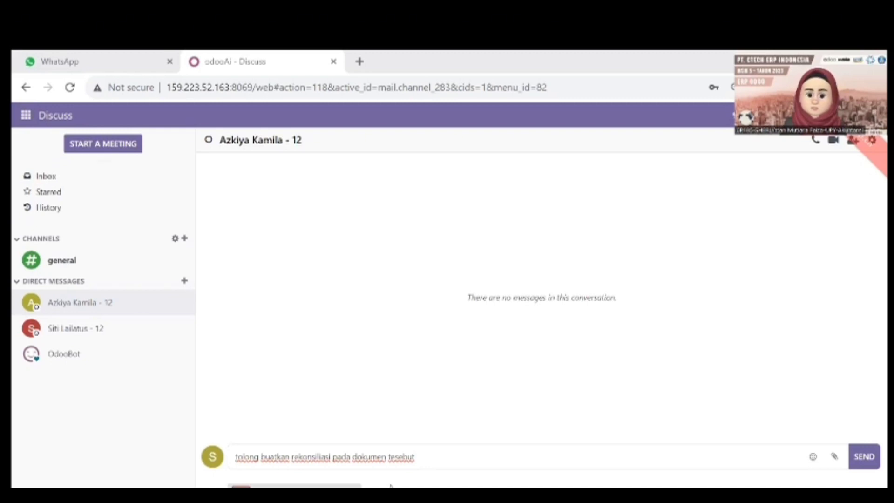
{"action": "left_click", "coordinate": [860, 458]}
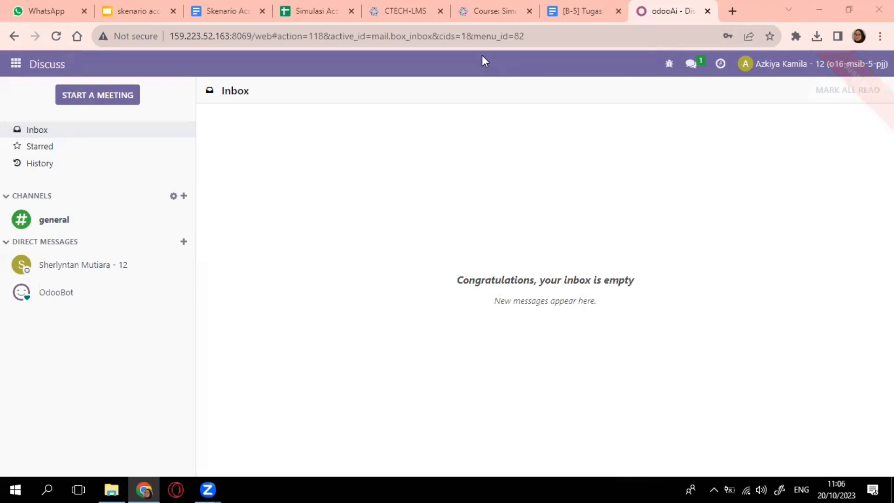
Step: Download INV_2023_00015.pdf from the conversation holding the reconciliation request
{"action": "key", "text": "ctrl+4"}
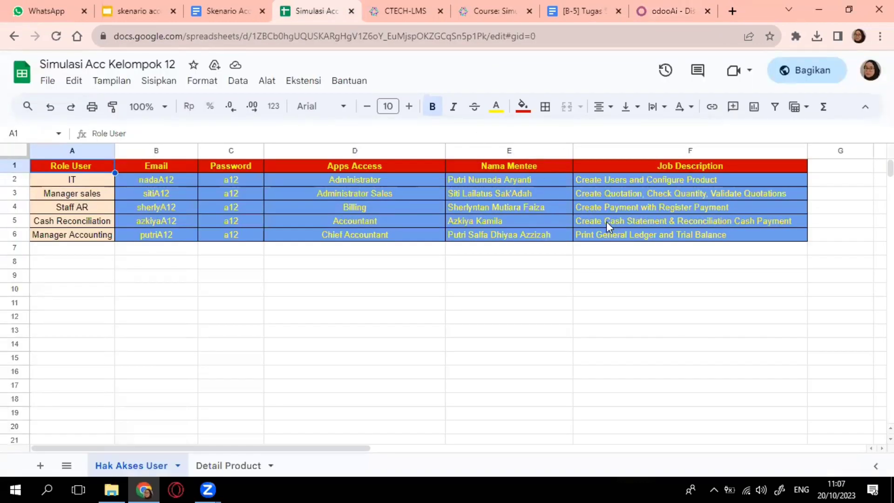
{"action": "left_click", "coordinate": [673, 11]}
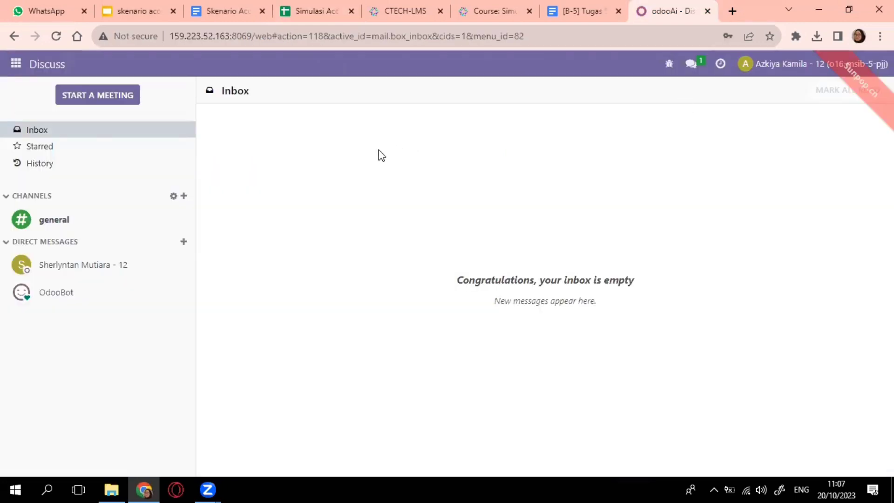
{"action": "left_click", "coordinate": [130, 272]}
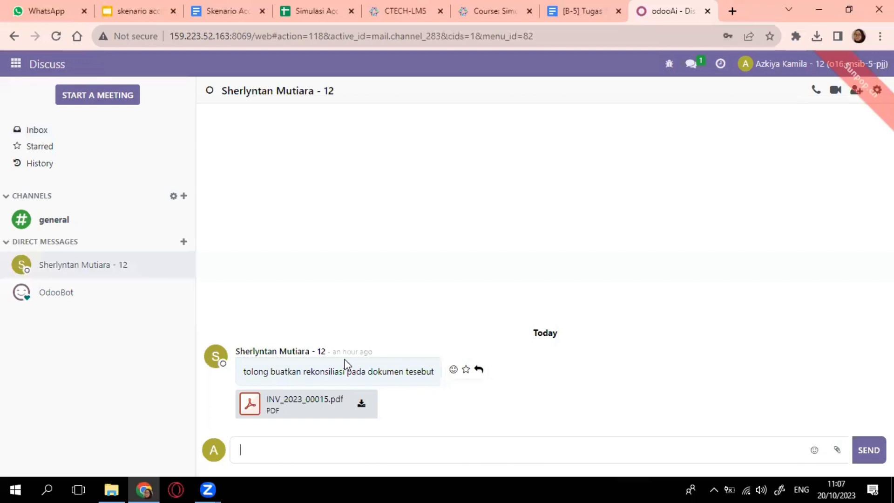
{"action": "left_click", "coordinate": [362, 404]}
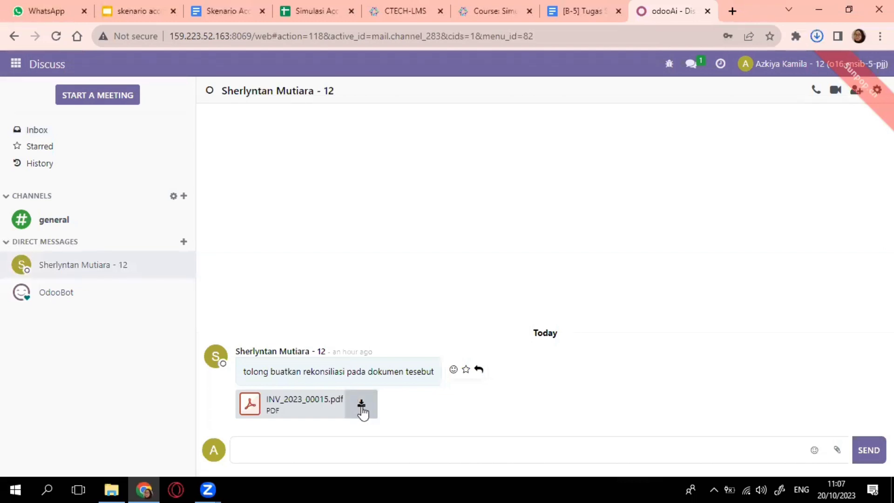
Step: Confirm the invoice download finished and go to the Accounting dashboard
{"action": "left_click", "coordinate": [816, 37]}
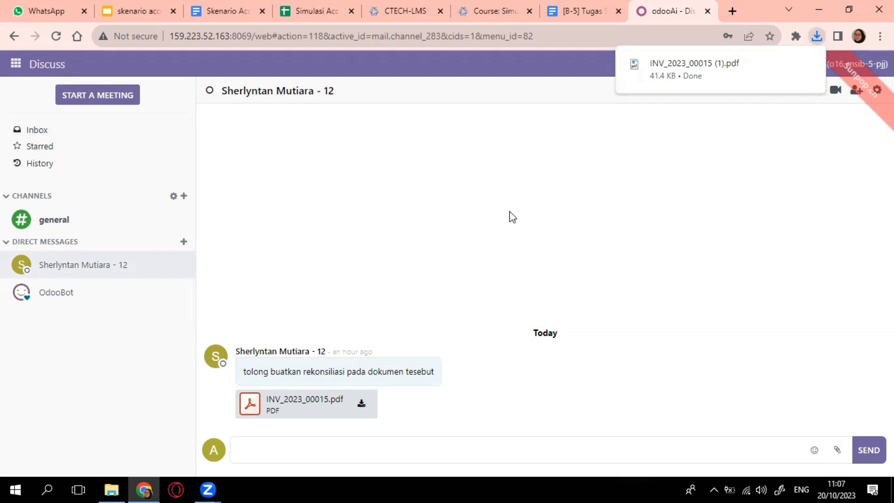
{"action": "left_click", "coordinate": [17, 68]}
{"action": "left_click", "coordinate": [17, 67]}
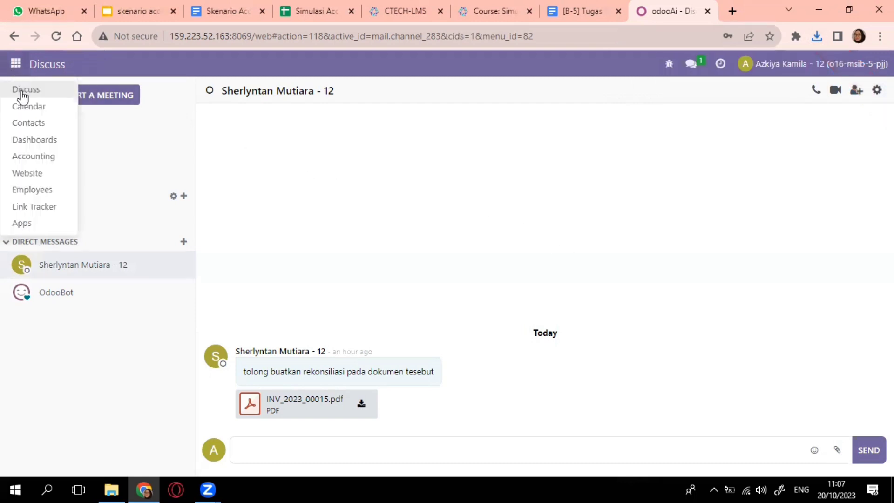
{"action": "left_click", "coordinate": [39, 156]}
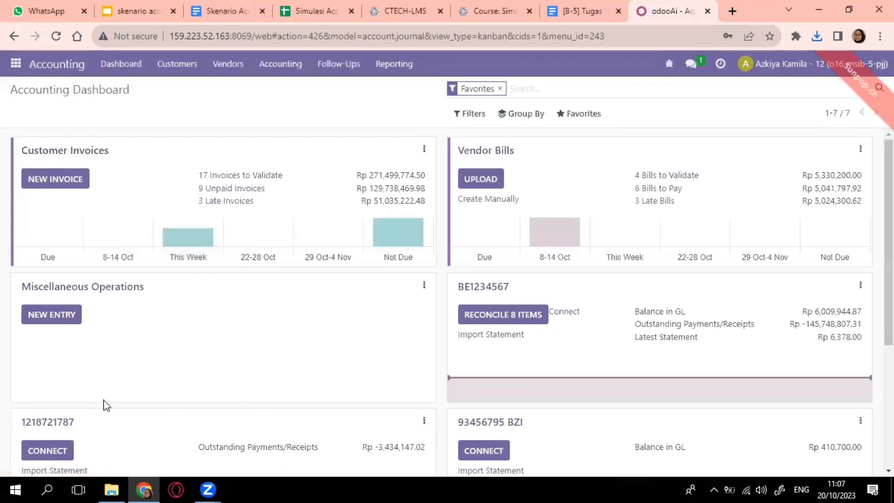
Step: Open the Cash journal's transactions and create a new bank statement line
{"action": "scroll", "coordinate": [104, 405], "scroll_direction": "down", "scroll_amount": 4}
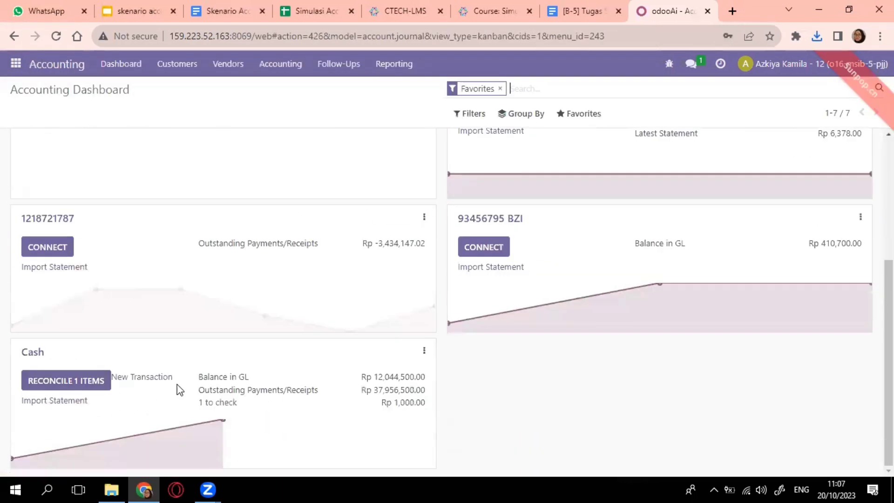
{"action": "left_click", "coordinate": [425, 352]}
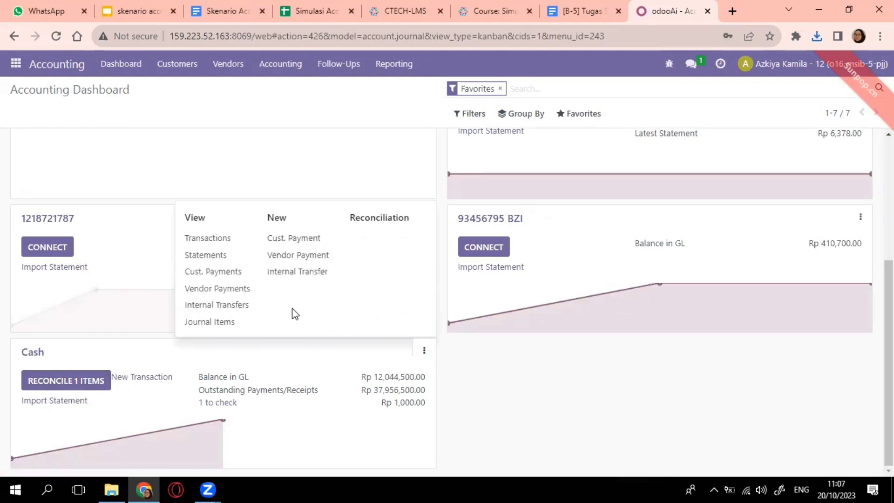
{"action": "left_click", "coordinate": [222, 246]}
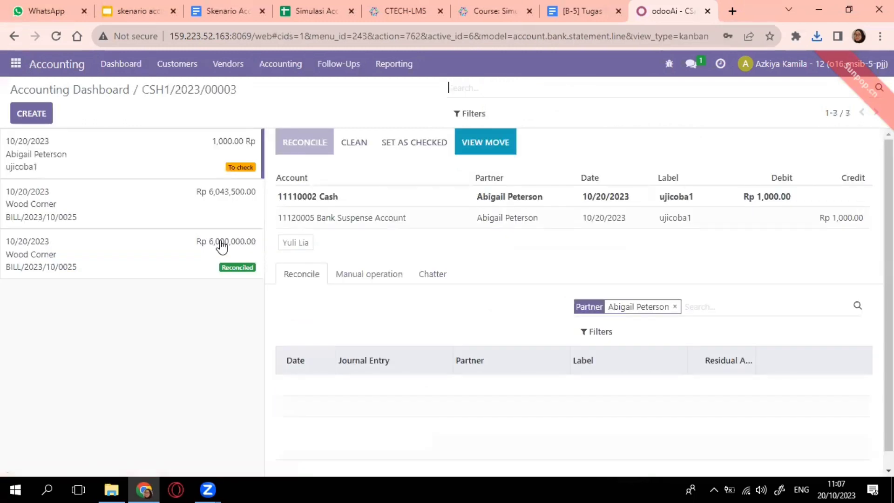
{"action": "left_click", "coordinate": [41, 116]}
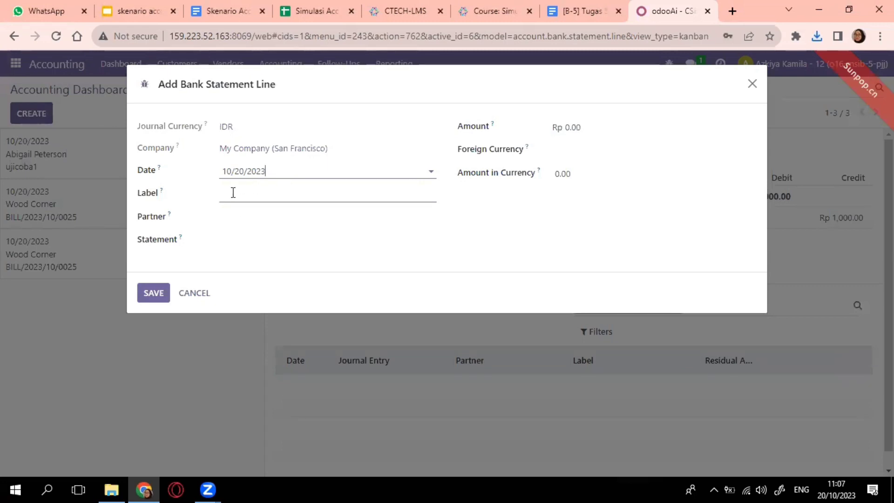
Step: Open the downloaded invoice PDF and copy the invoice number INV/2023/00015
{"action": "left_click", "coordinate": [816, 37]}
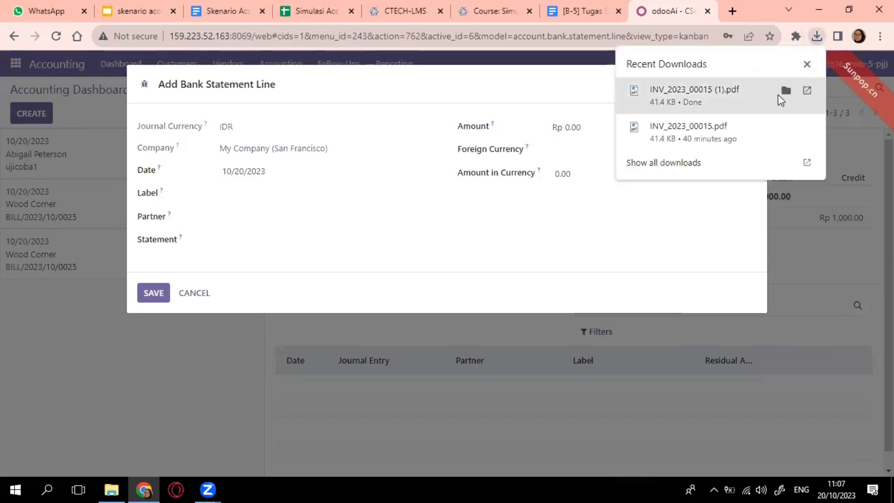
{"action": "left_click", "coordinate": [808, 89]}
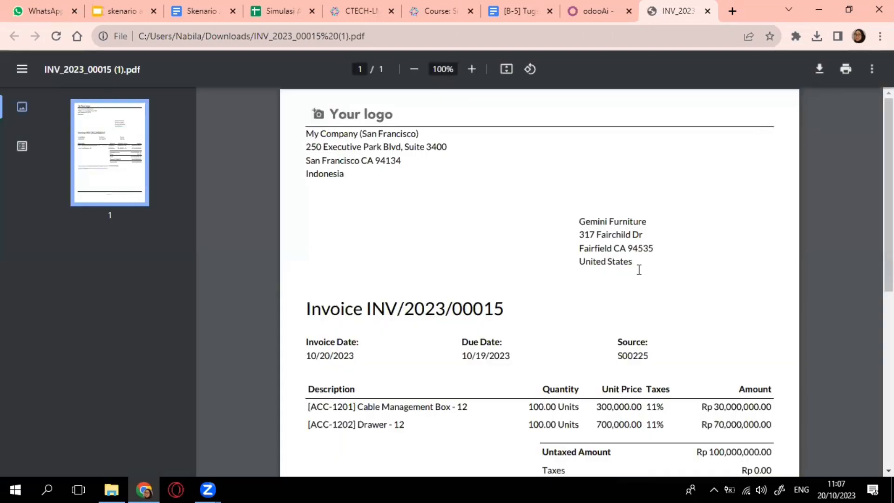
{"action": "scroll", "coordinate": [638, 270], "scroll_direction": "down", "scroll_amount": 2}
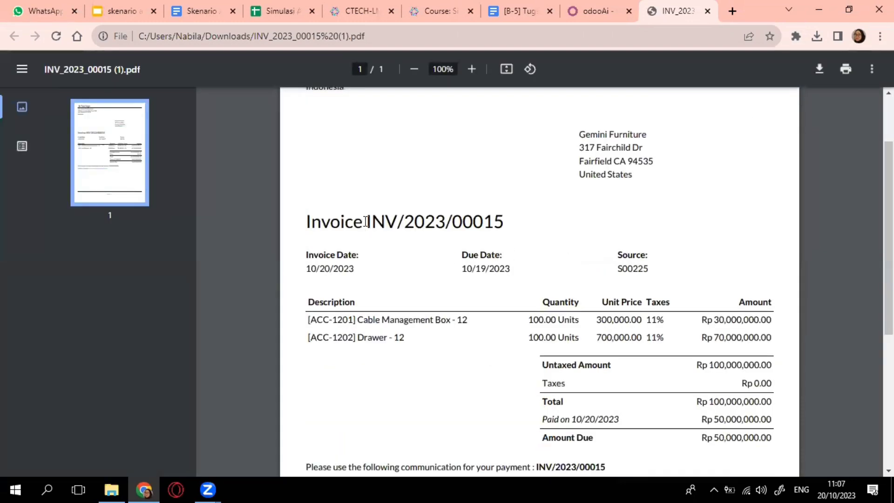
{"action": "left_click_drag", "start_coordinate": [367, 222], "coordinate": [523, 222]}
{"action": "key", "text": "ctrl+c"}
{"action": "left_click", "coordinate": [523, 222]}
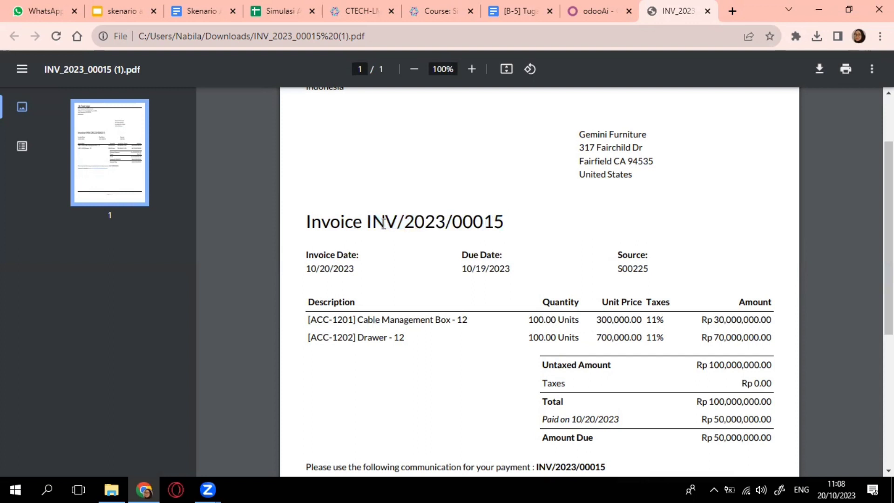
{"action": "left_click_drag", "start_coordinate": [372, 221], "coordinate": [518, 219]}
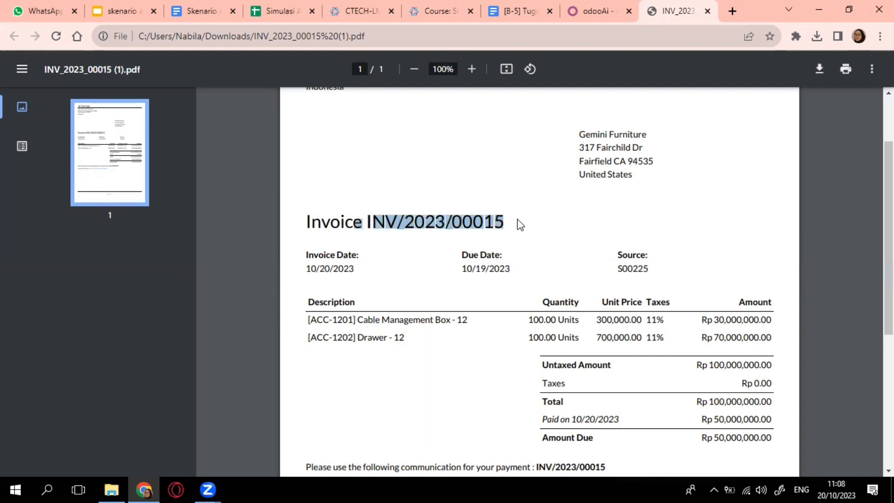
{"action": "left_click", "coordinate": [520, 225]}
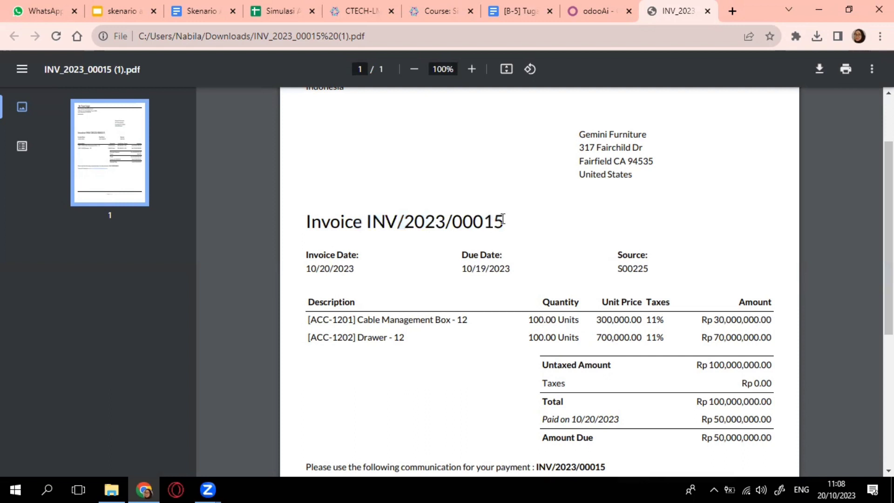
{"action": "left_click_drag", "start_coordinate": [503, 218], "coordinate": [370, 226]}
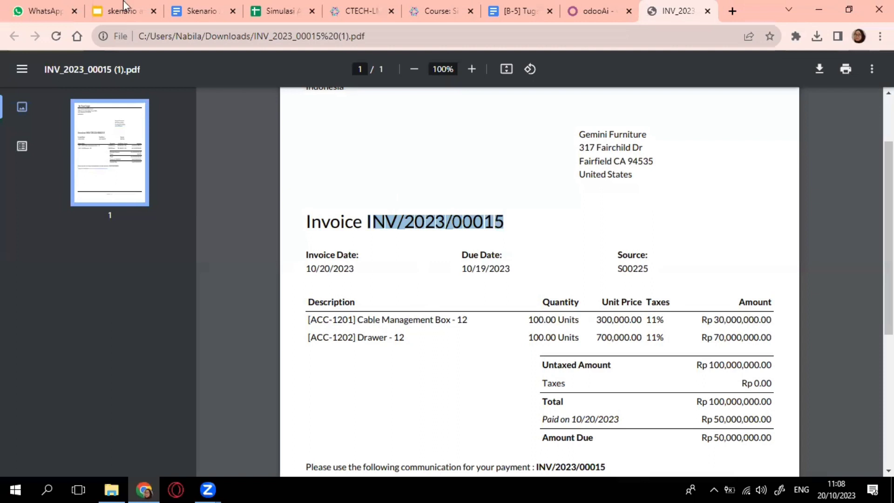
Step: Set the statement line's label to INV/2023/00015 and partner to Gemini Furniture
{"action": "key", "text": "ctrl+shift+Tab"}
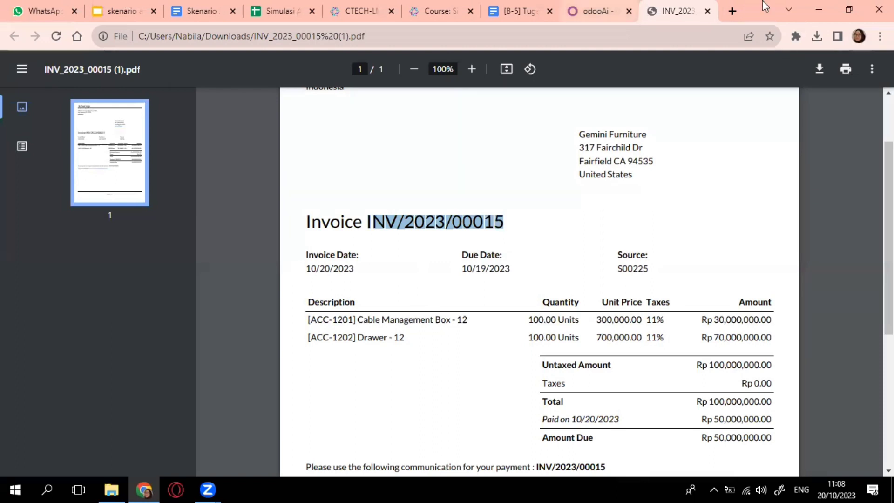
{"action": "left_click", "coordinate": [257, 188]}
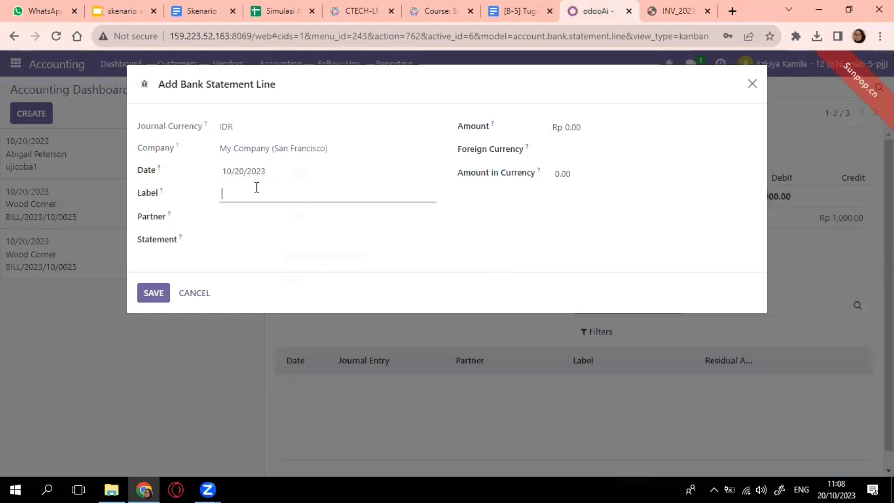
{"action": "key", "text": "ctrl+v"}
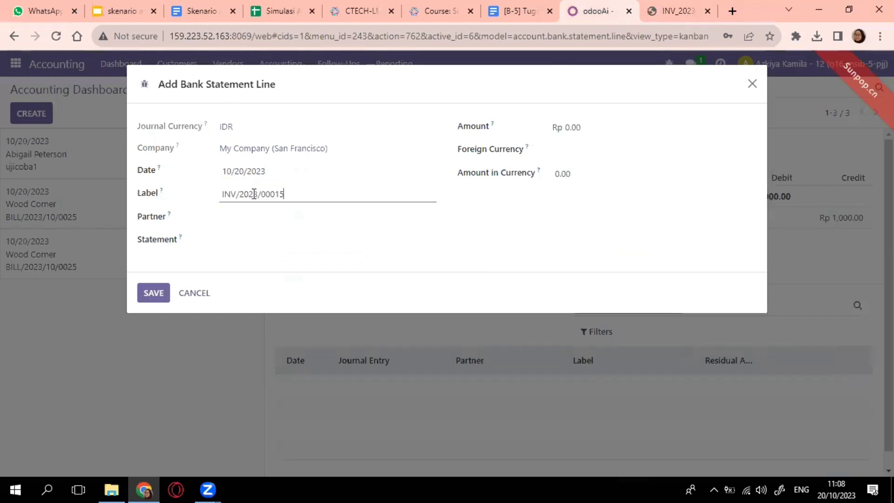
{"action": "left_click", "coordinate": [261, 217]}
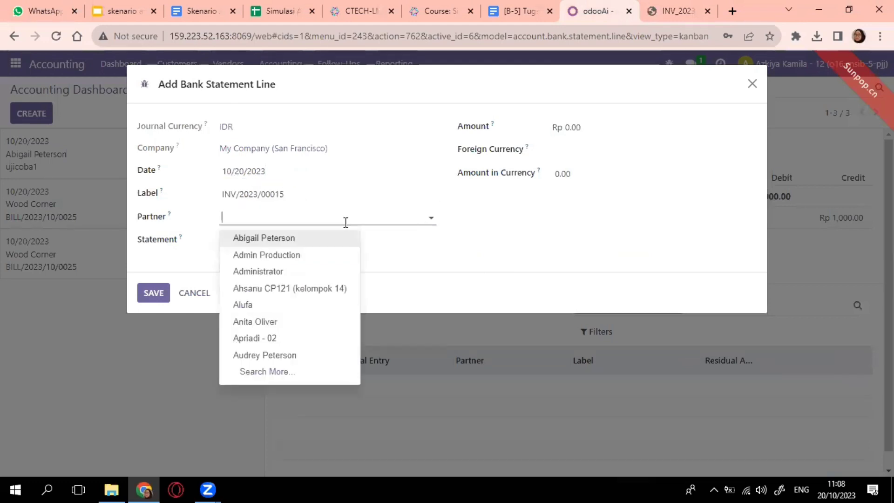
{"action": "type", "text": "gemi"}
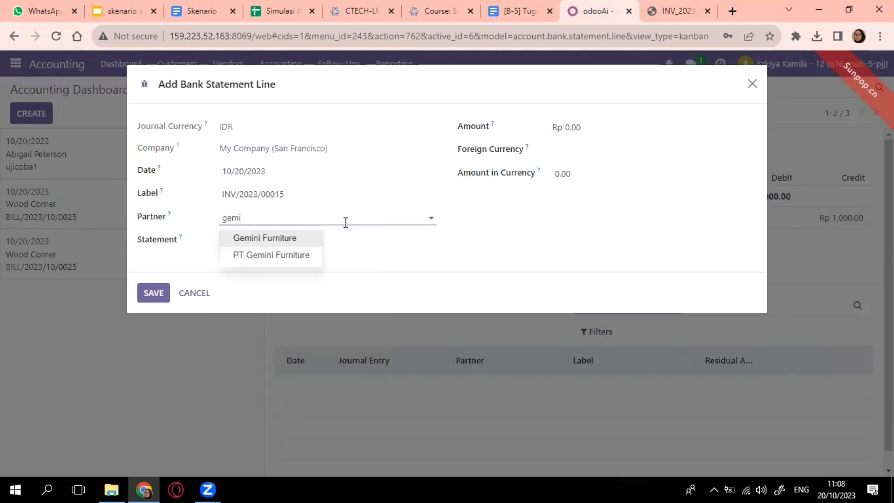
{"action": "left_click", "coordinate": [287, 239]}
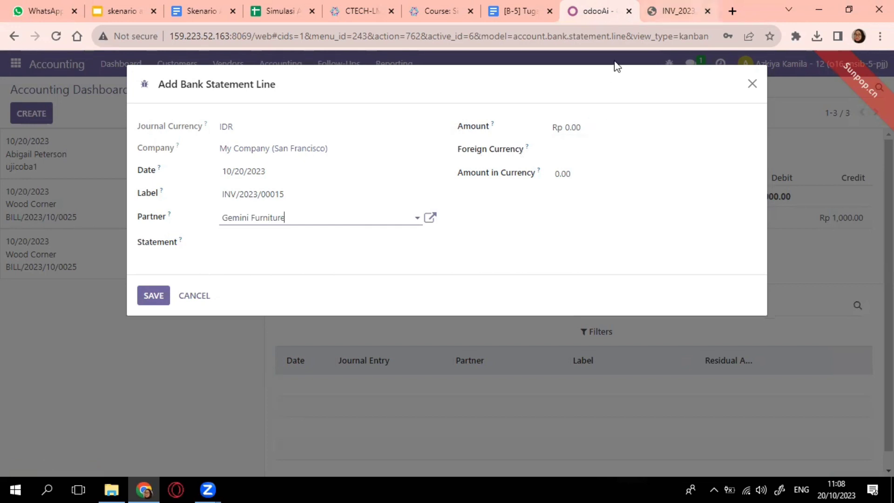
Step: Enter Rp 50,000,000.00 as the amount, foreign currency IDR, and the same amount in currency
{"action": "key", "text": "ctrl+Tab"}
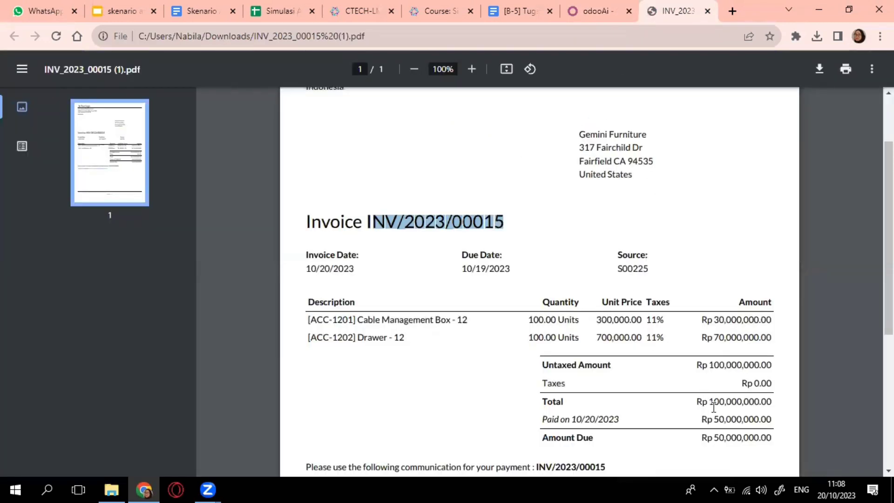
{"action": "key", "text": "ctrl+shift+Tab"}
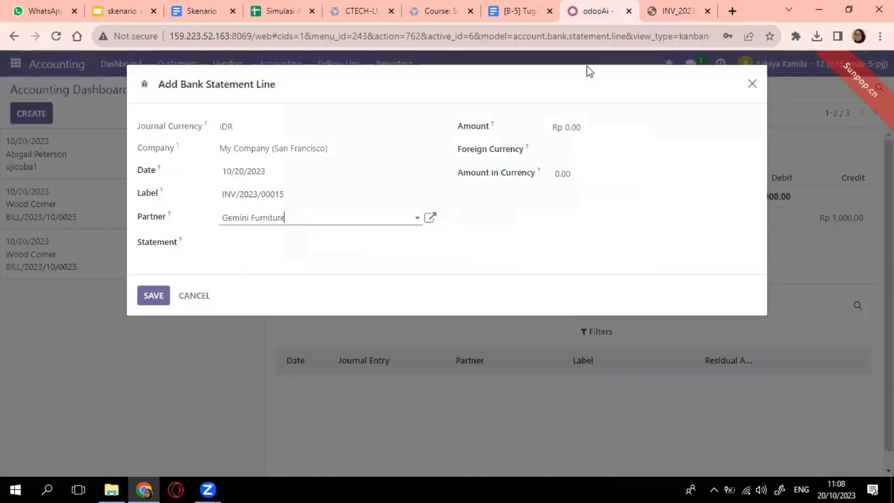
{"action": "left_click", "coordinate": [624, 127]}
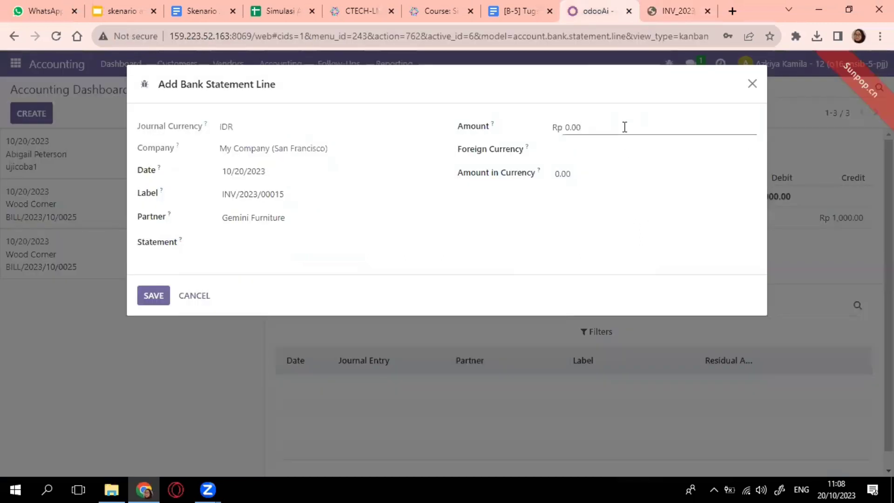
{"action": "left_click_drag", "start_coordinate": [625, 126], "coordinate": [549, 146]}
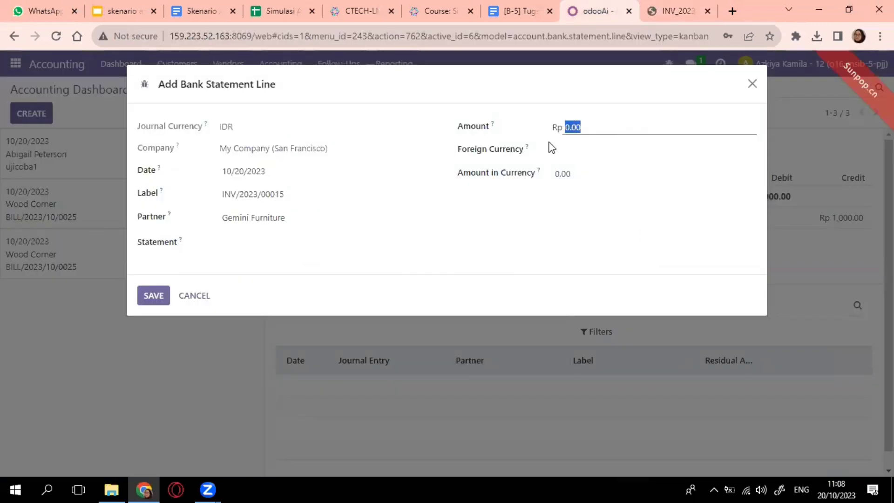
{"action": "type", "text": "50000000"}
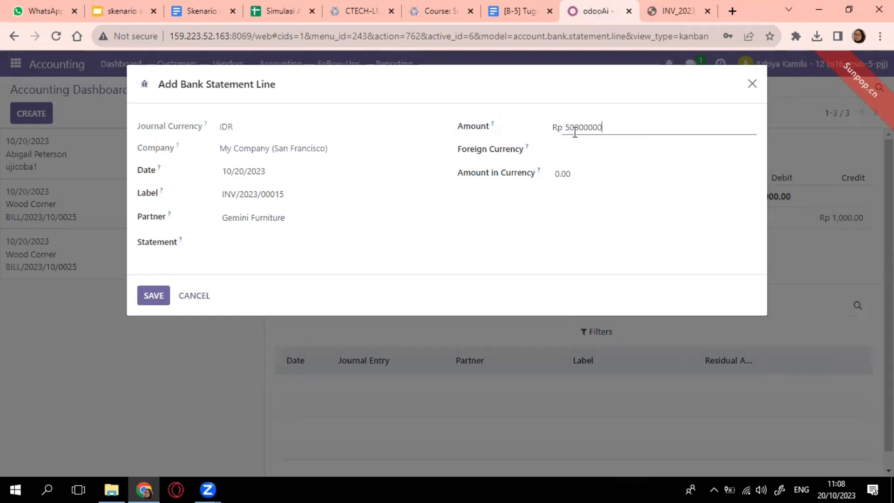
{"action": "left_click", "coordinate": [569, 147]}
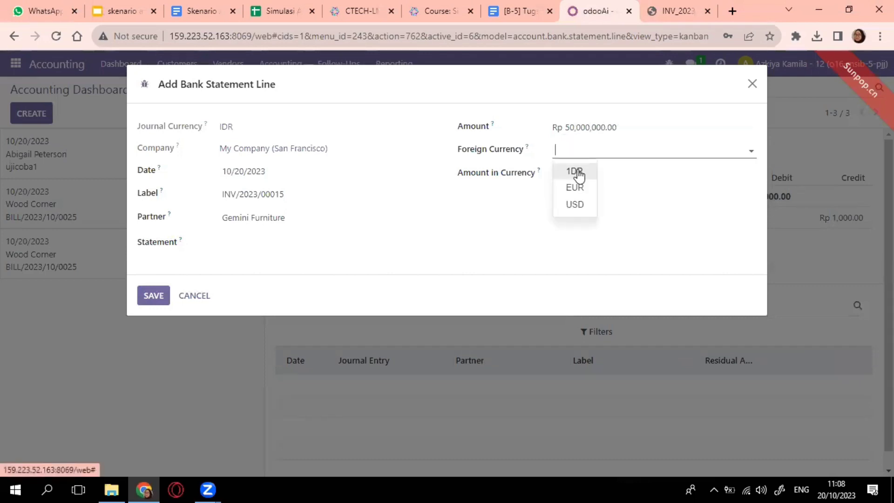
{"action": "left_click", "coordinate": [579, 173]}
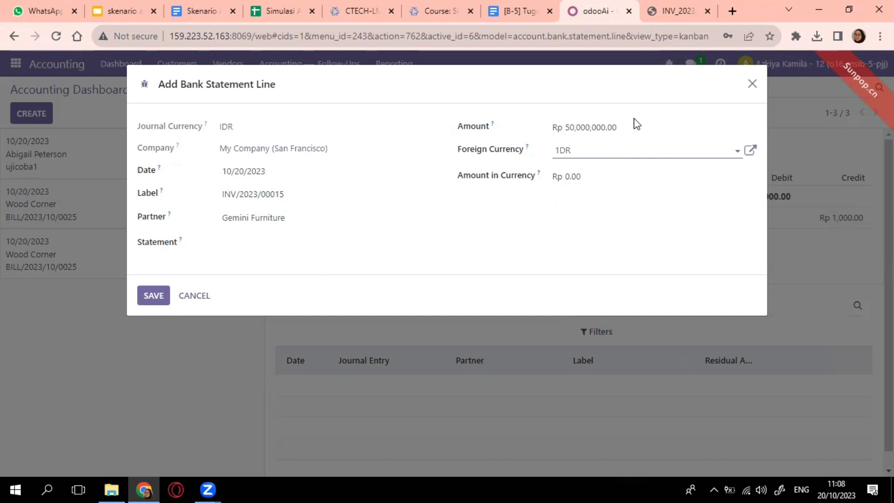
{"action": "left_click_drag", "start_coordinate": [631, 130], "coordinate": [566, 133]}
{"action": "key", "text": "ctrl+c"}
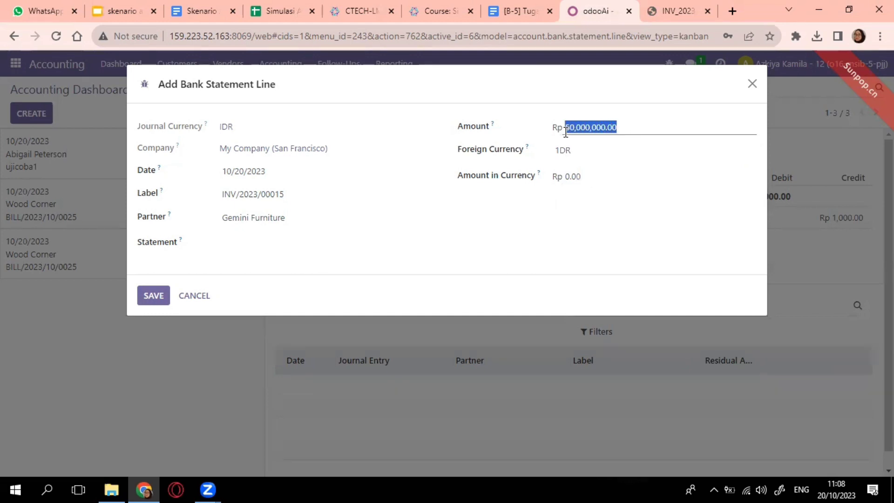
{"action": "left_click_drag", "start_coordinate": [586, 175], "coordinate": [560, 177]}
{"action": "key", "text": "ctrl+v"}
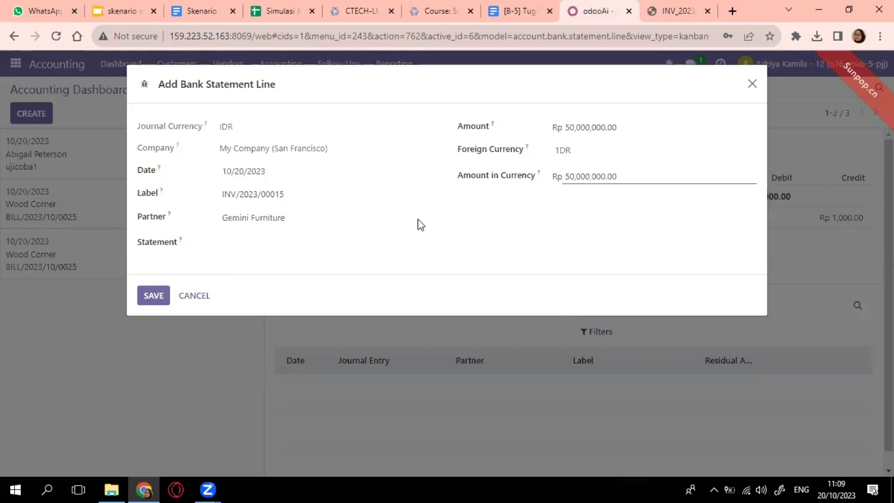
Step: Save the statement line, open it for reconciling, and delete the Interest Expense line
{"action": "left_click", "coordinate": [163, 296]}
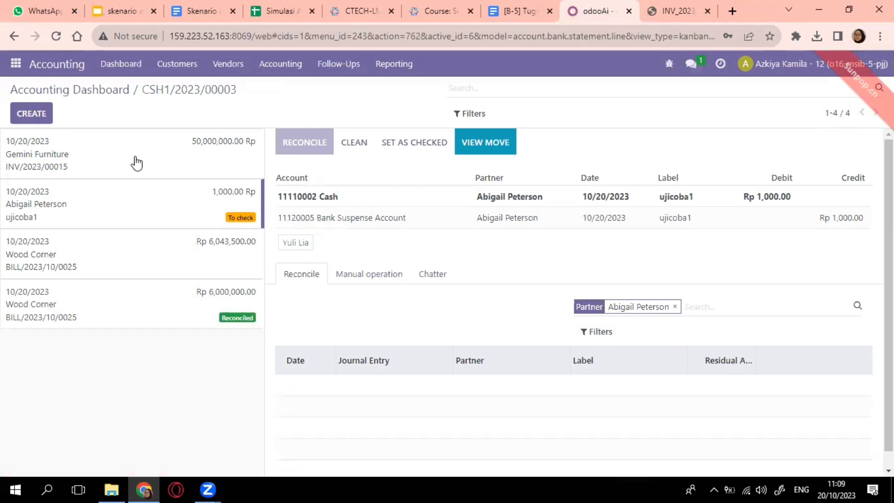
{"action": "left_click", "coordinate": [45, 157]}
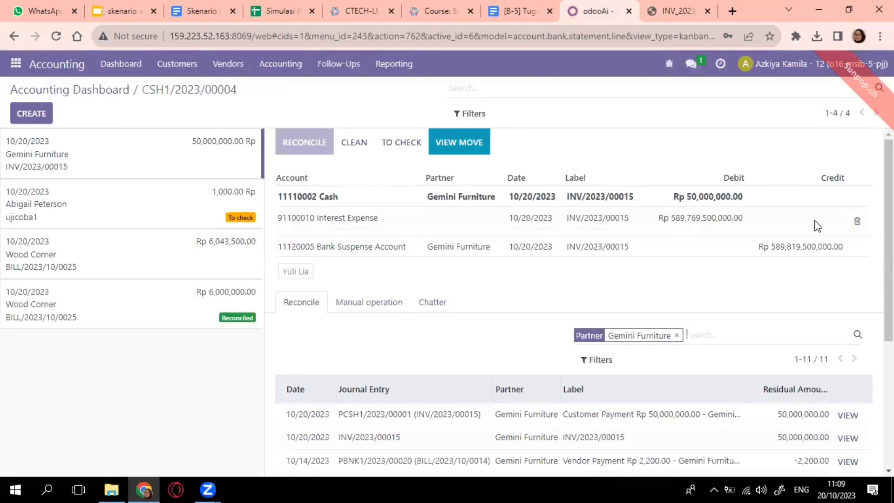
{"action": "left_click", "coordinate": [858, 223]}
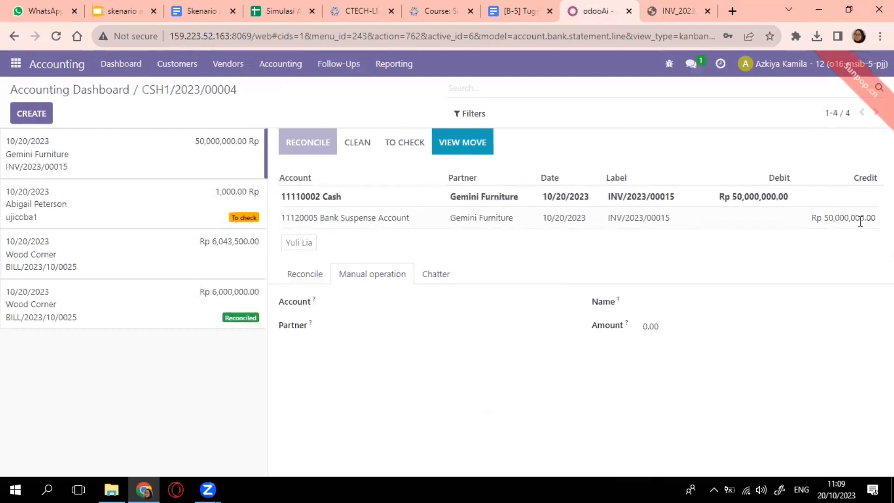
Step: List and browse Gemini Furniture's open entries available for matching
{"action": "left_click", "coordinate": [307, 275]}
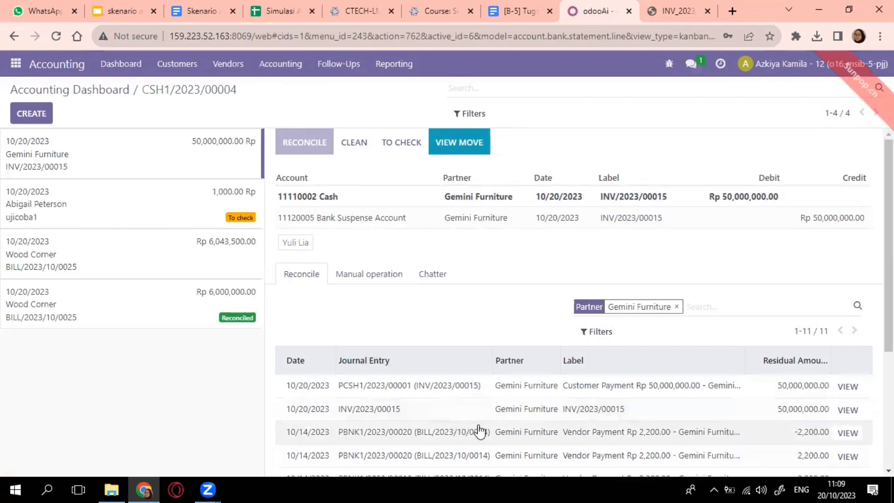
{"action": "scroll", "coordinate": [478, 426], "scroll_direction": "down", "scroll_amount": 2}
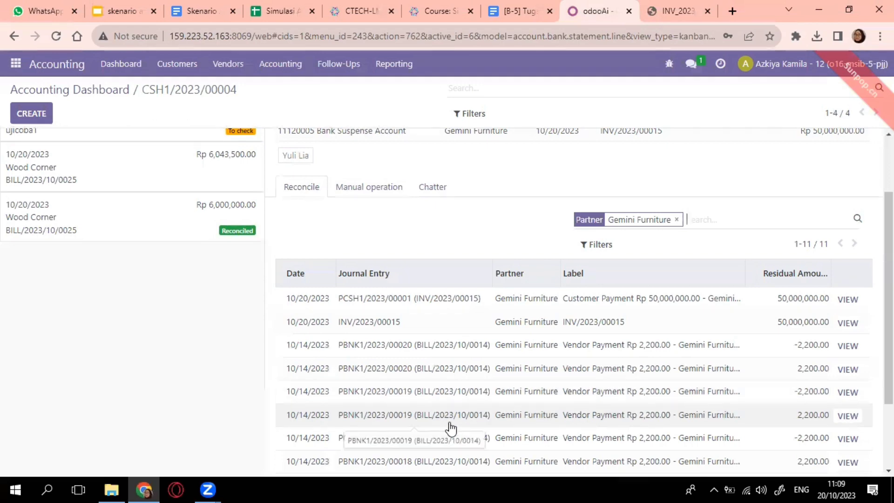
{"action": "scroll", "coordinate": [449, 426], "scroll_direction": "down", "scroll_amount": 2}
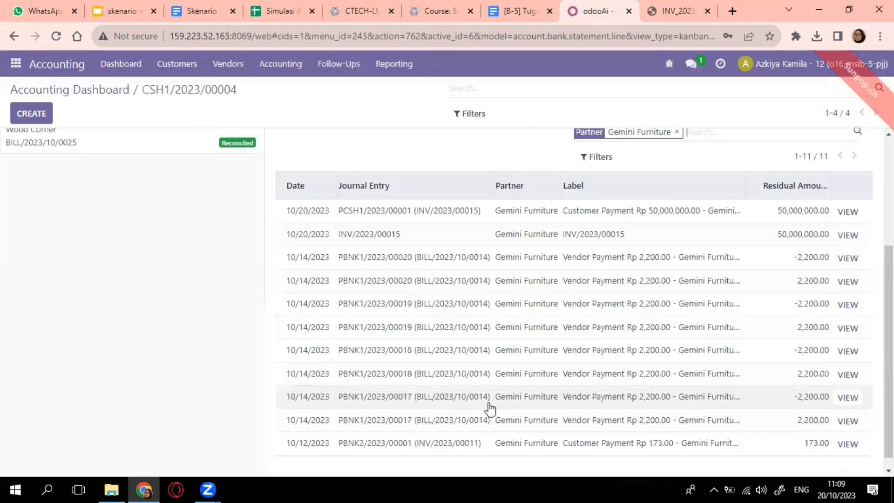
{"action": "scroll", "coordinate": [490, 409], "scroll_direction": "down", "scroll_amount": 1}
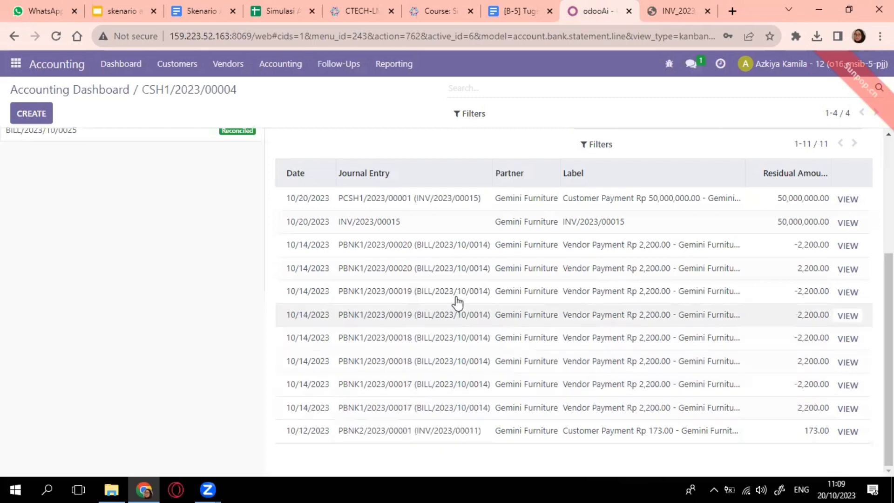
{"action": "scroll", "coordinate": [497, 406], "scroll_direction": "up", "scroll_amount": 4}
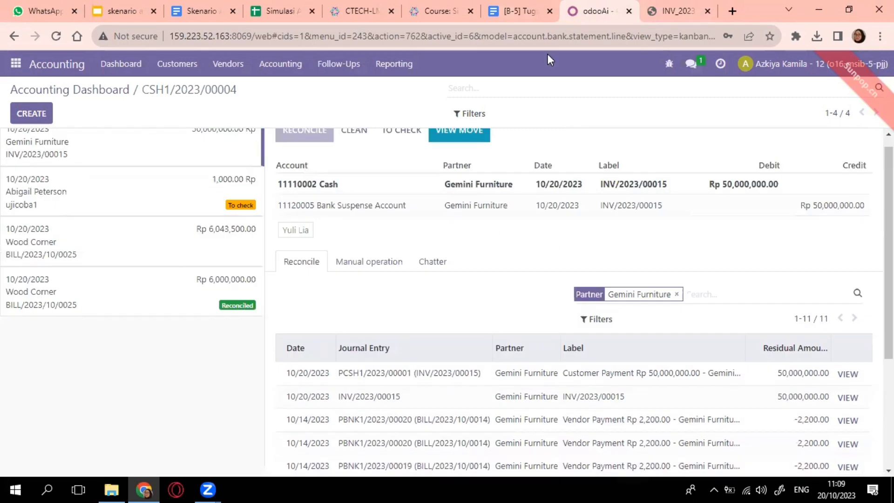
{"action": "scroll", "coordinate": [549, 55], "scroll_direction": "up", "scroll_amount": 1}
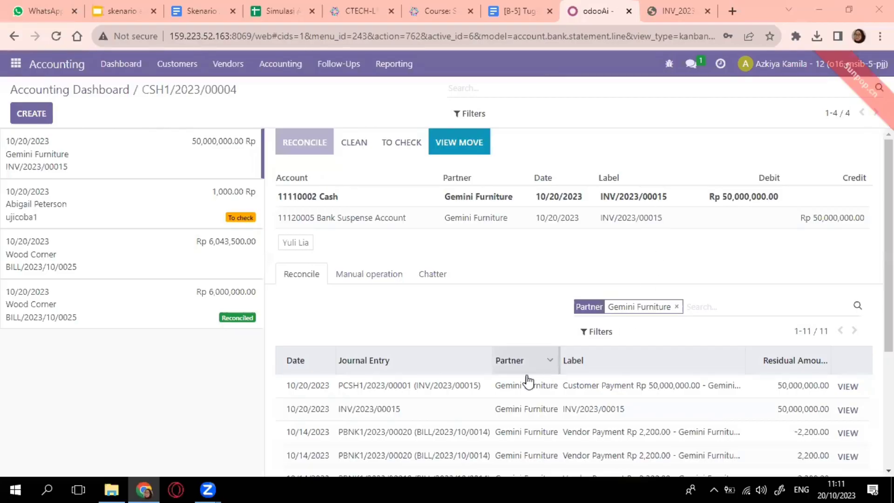
Step: Match the cash line with payment PCSH1/2023/00001 and validate the reconciliation
{"action": "left_click", "coordinate": [367, 394]}
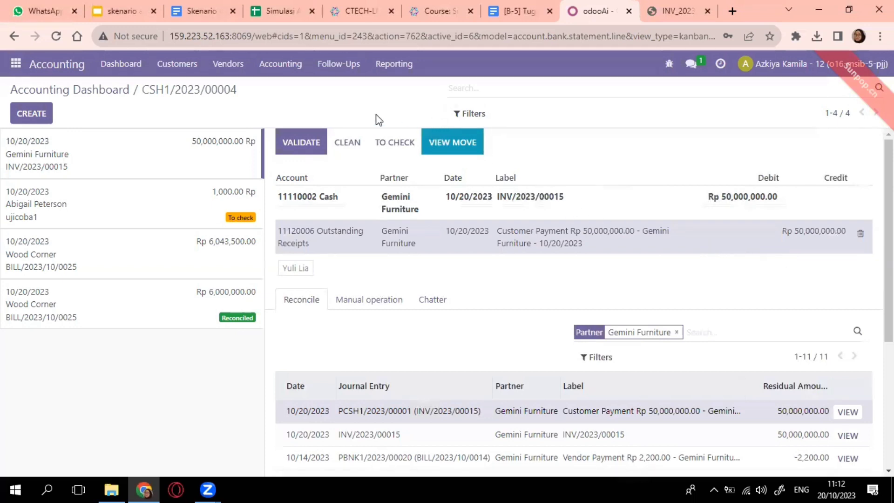
{"action": "left_click", "coordinate": [305, 142]}
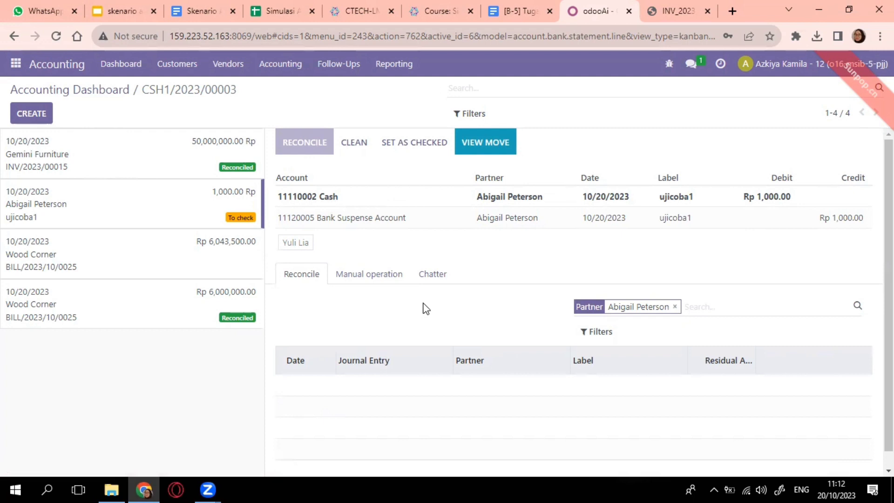
{"action": "left_click", "coordinate": [16, 62]}
Step: In Discuss, type a reply greeting the colleague: 'sudah saya reconciliation untuk dokumen tersebut, silahkan dilanjut ke transaksi berikutnya'
{"action": "left_click", "coordinate": [32, 91]}
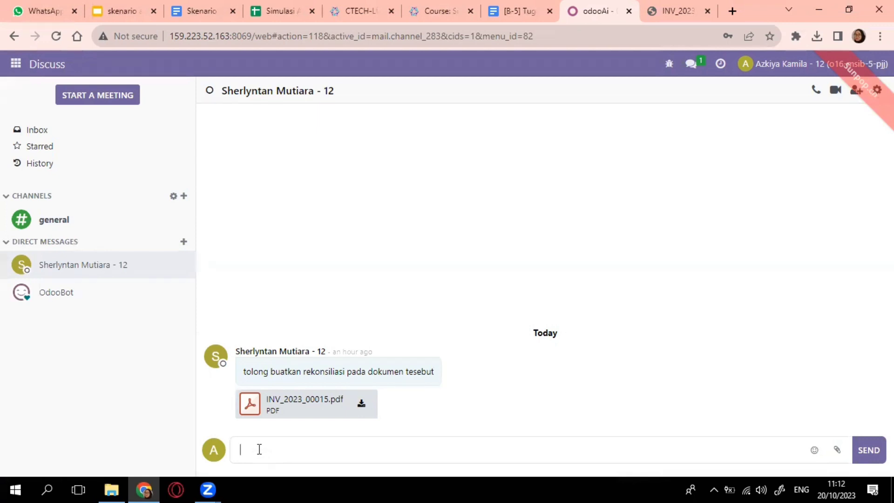
{"action": "type", "text": "Halo Sherly, sudah saya "}
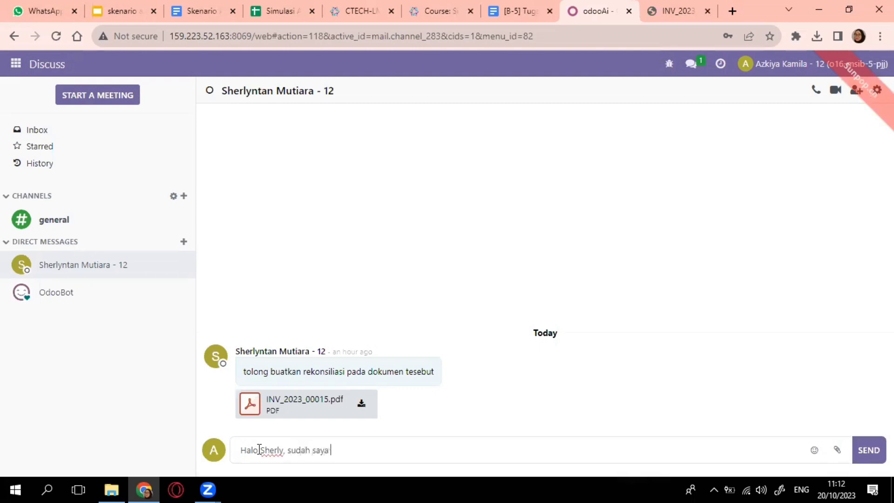
{"action": "type", "text": "reconciliation un"}
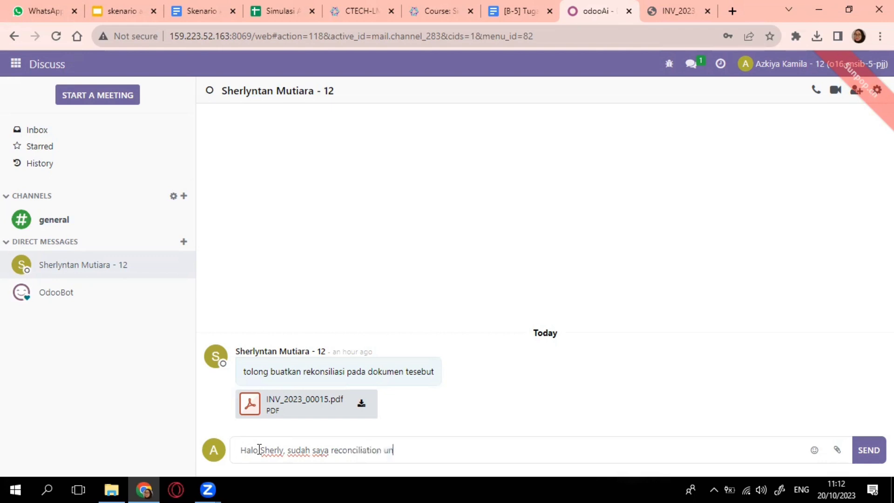
{"action": "type", "text": "tuk dekumen k"}
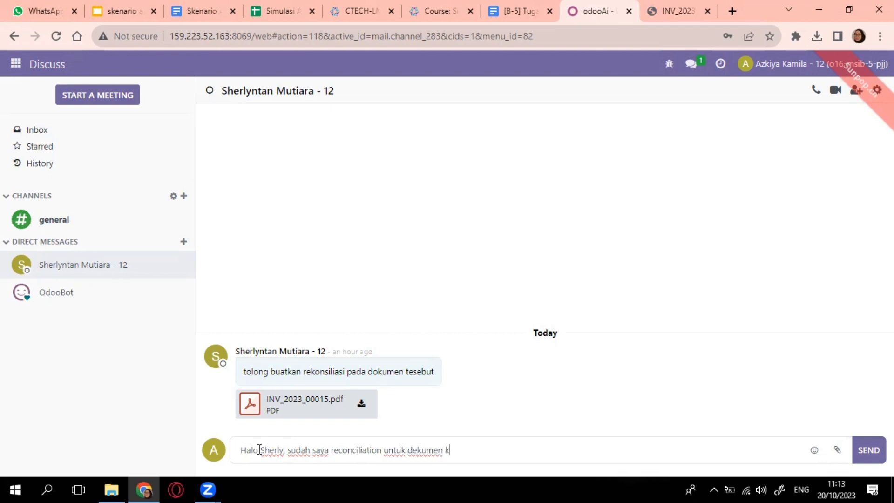
{"action": "key", "text": "BackSpace"}
{"action": "type", "text": "tersebut,silahka"}
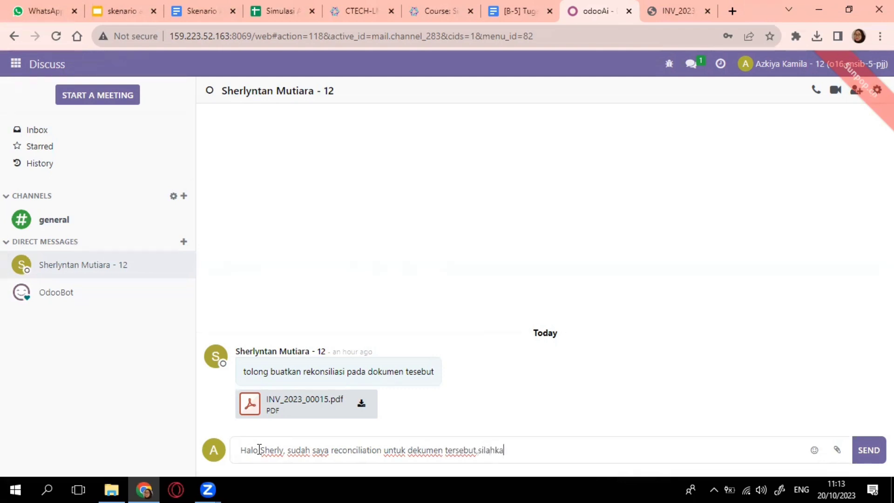
{"action": "type", "text": "n dilanjutb"}
{"action": "key", "text": "BackSpace"}
{"action": "type", "text": "ke "}
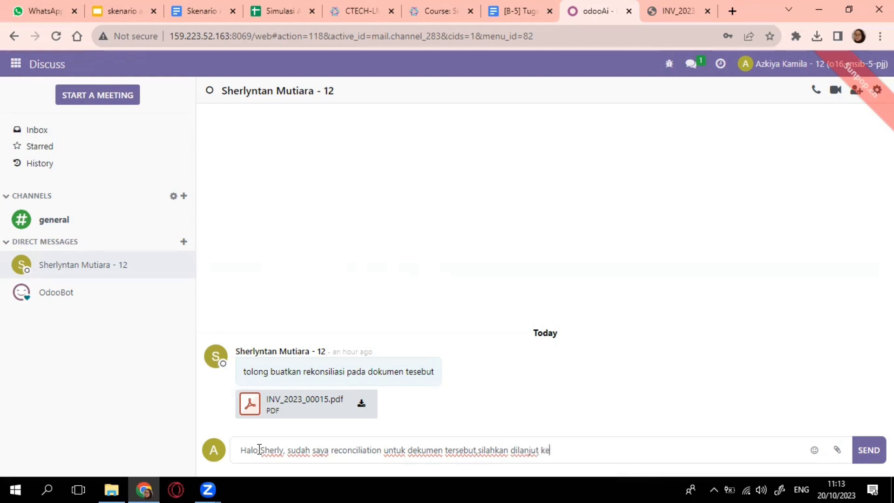
{"action": "type", "text": "traansaksi"}
{"action": "left_click", "coordinate": [570, 450]}
{"action": "key", "text": "BackSpace"}
{"action": "left_click", "coordinate": [608, 447]}
{"action": "type", "text": "berikutnya"}
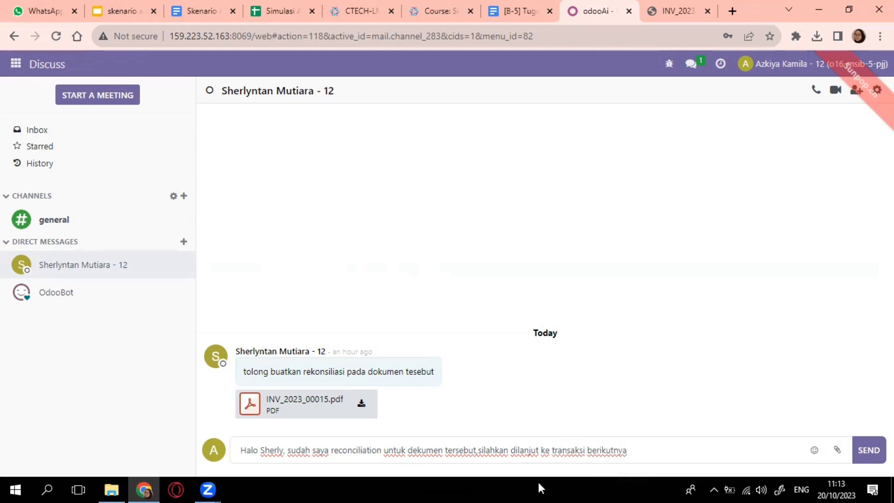
Step: Paste the reconciliation screenshot into the reply and send it
{"action": "key", "text": "ctrl+v"}
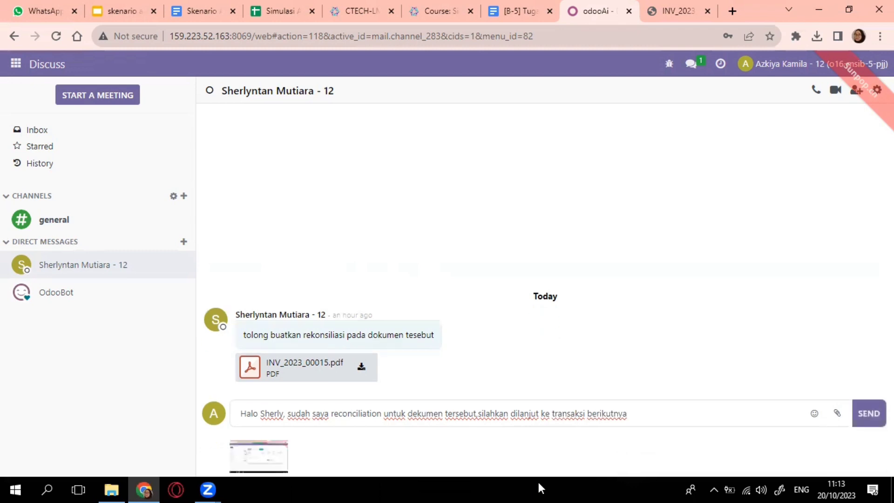
{"action": "key", "text": "Return"}
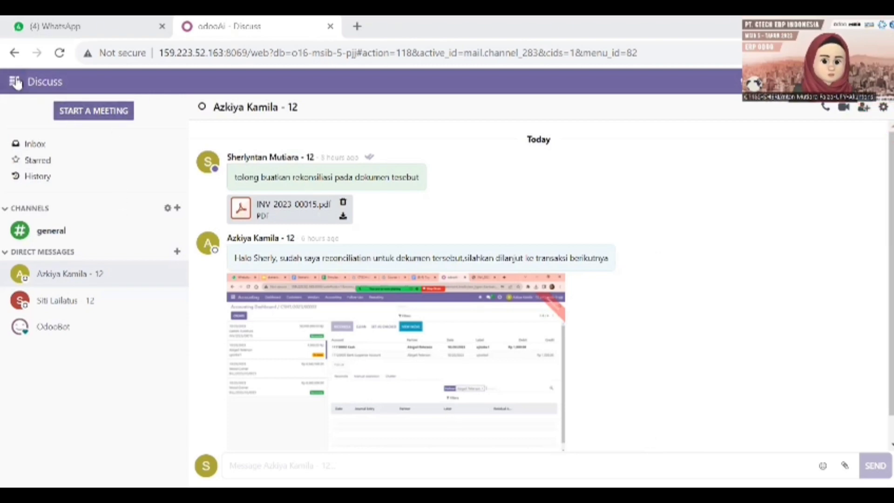
Step: Go to the customer invoices list in Accounting and open Gemini Furniture's INV/2023/00015
{"action": "left_click", "coordinate": [40, 201]}
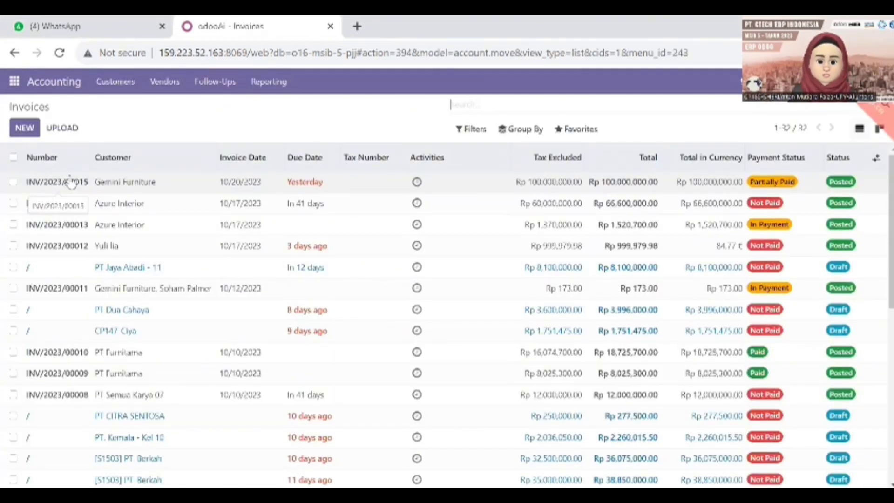
{"action": "left_click", "coordinate": [115, 82]}
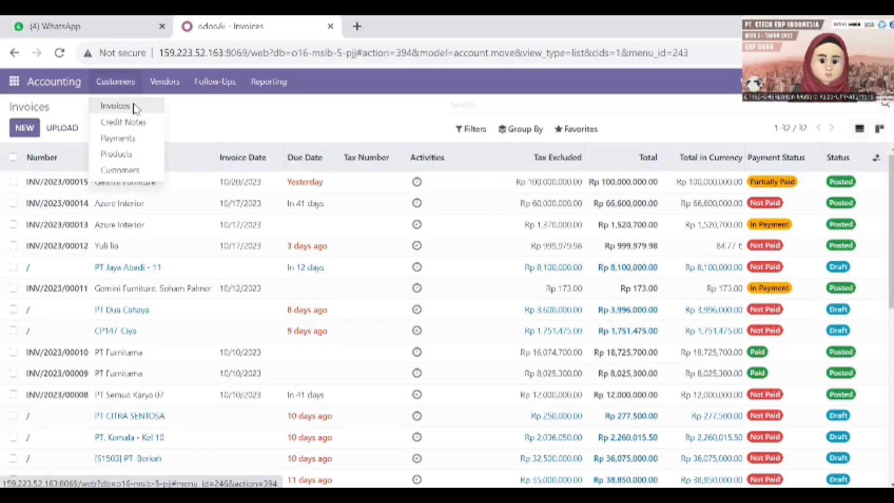
{"action": "left_click", "coordinate": [135, 107]}
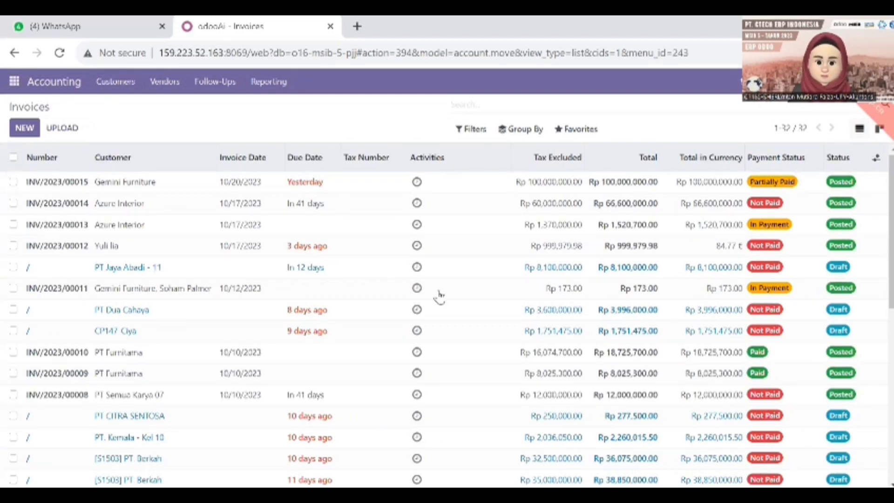
{"action": "double_click", "coordinate": [107, 184]}
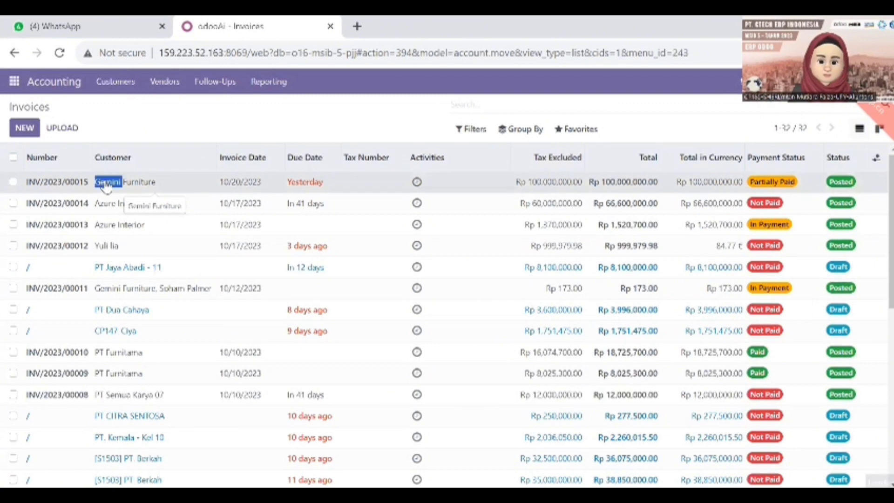
{"action": "left_click", "coordinate": [65, 183]}
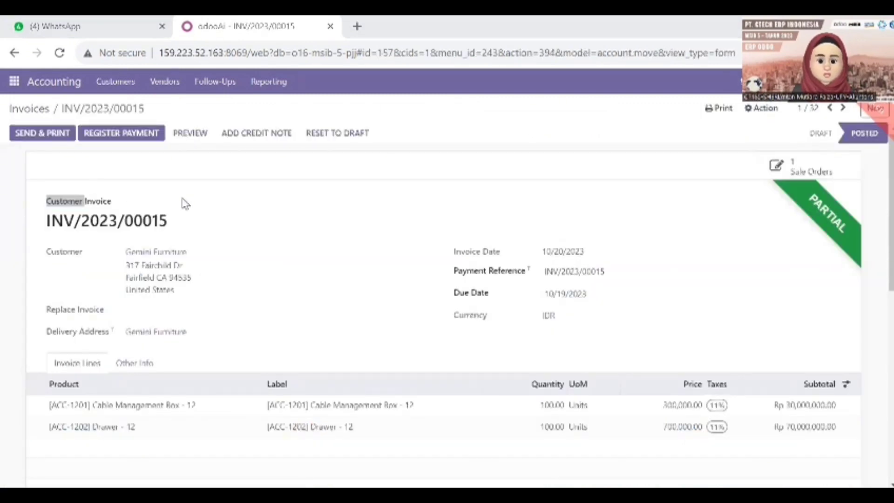
Step: Register a Cash journal payment on INV/2023/00015, then download the invoice as PDF
{"action": "left_click", "coordinate": [149, 135]}
{"action": "left_click", "coordinate": [247, 140]}
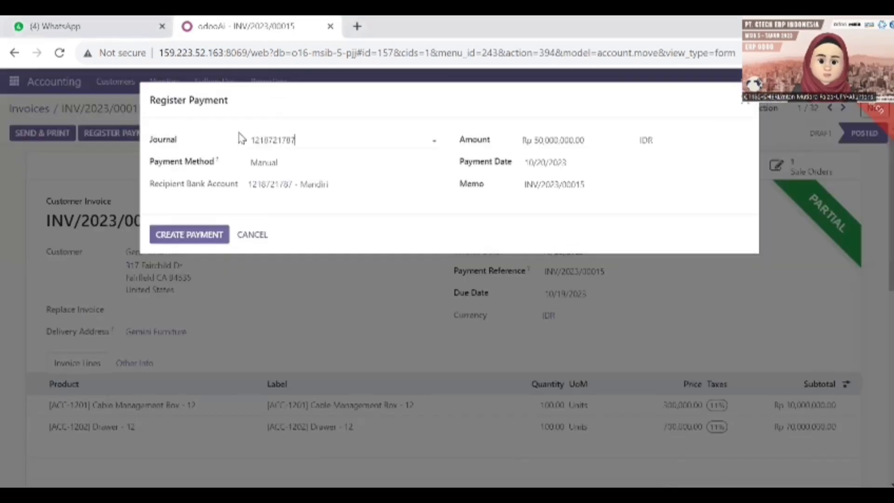
{"action": "left_click", "coordinate": [298, 209]}
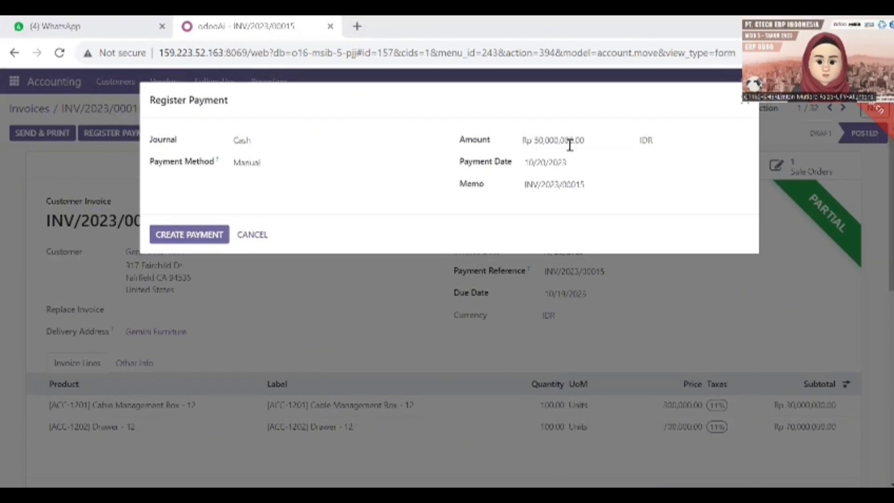
{"action": "left_click", "coordinate": [179, 238]}
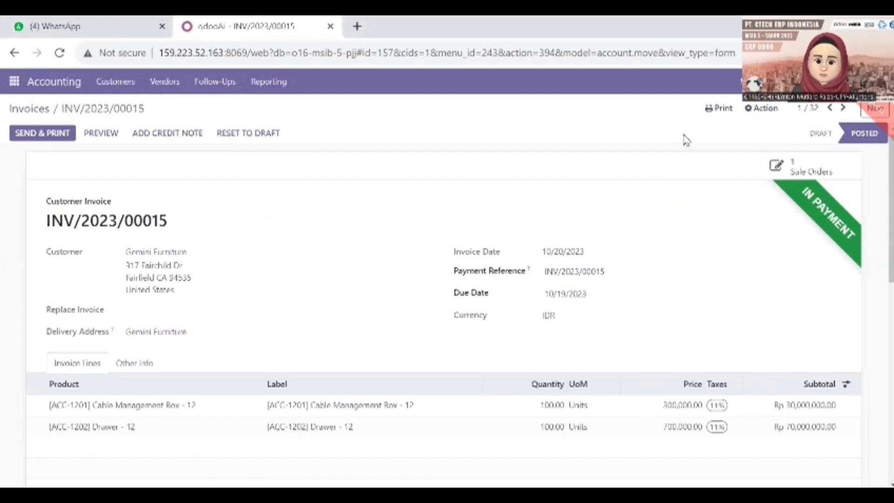
{"action": "left_click", "coordinate": [721, 113]}
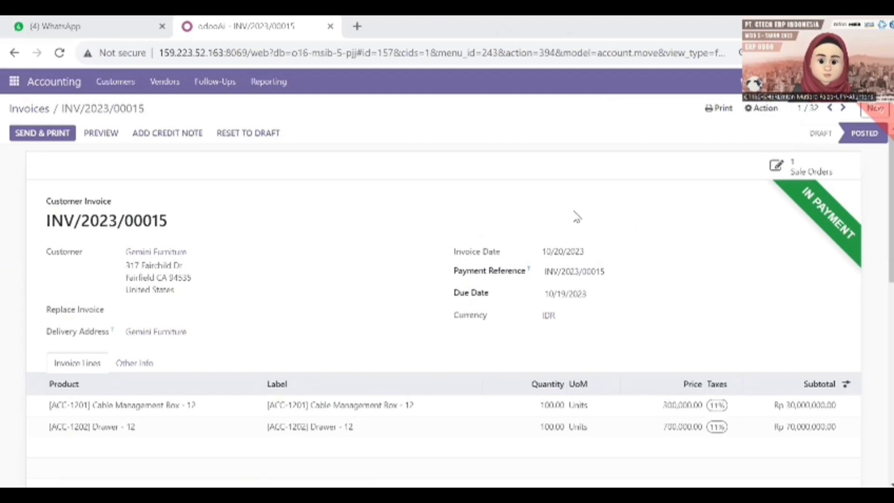
Step: Send 'tolong buatkan rekonsiliasi kembali pada dokumen tersebut' with INV_2023_00015 (1).pdf in Discuss, then open the direct message
{"action": "left_click", "coordinate": [14, 83]}
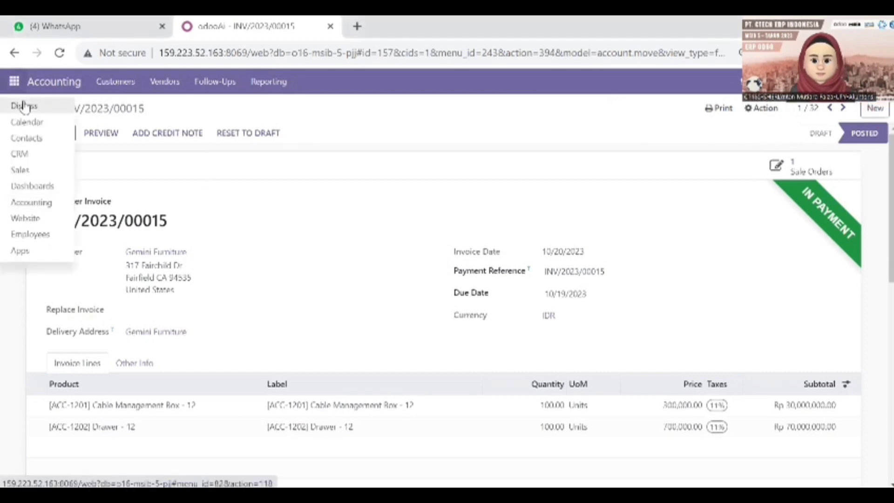
{"action": "left_click", "coordinate": [24, 107]}
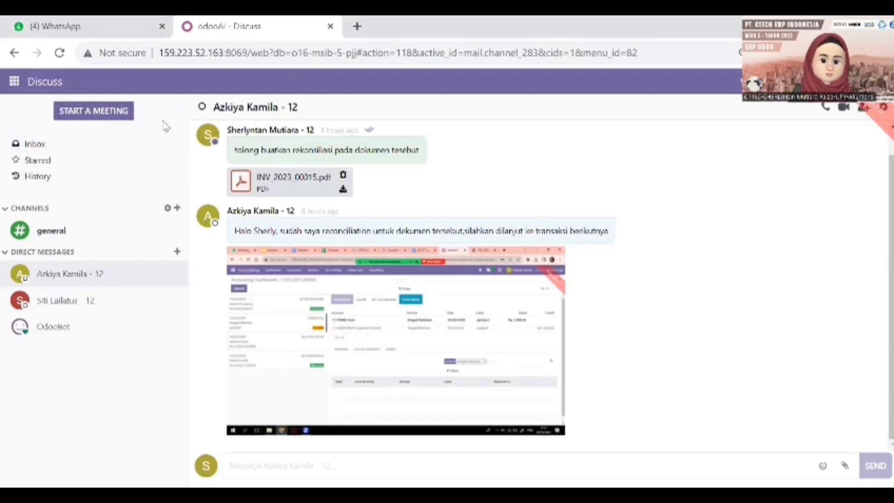
{"action": "left_click", "coordinate": [287, 467]}
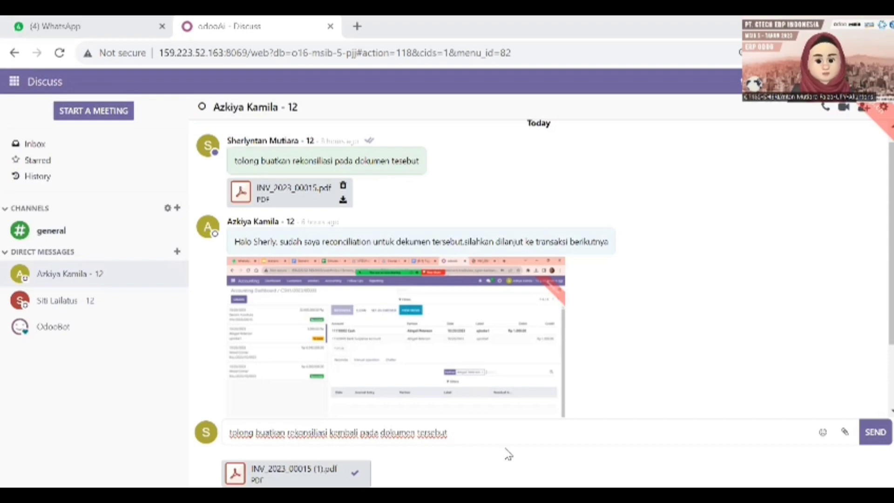
{"action": "left_click", "coordinate": [876, 433]}
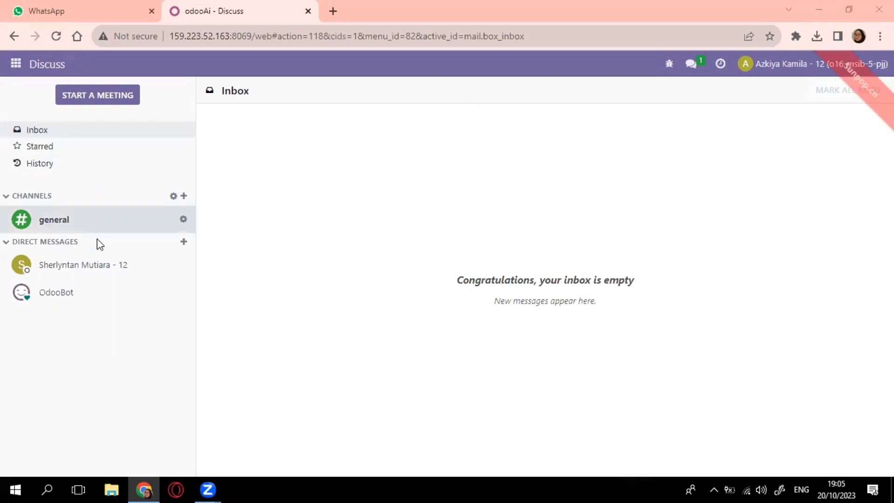
{"action": "left_click", "coordinate": [101, 265]}
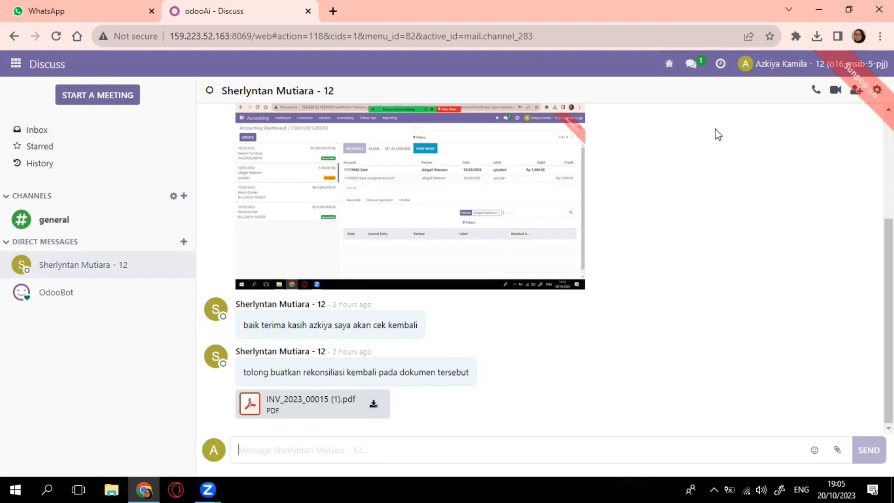
Step: Open the downloaded INV_2023_00015 (1).pdf in its own browser tab and return to Discuss
{"action": "left_click", "coordinate": [816, 36]}
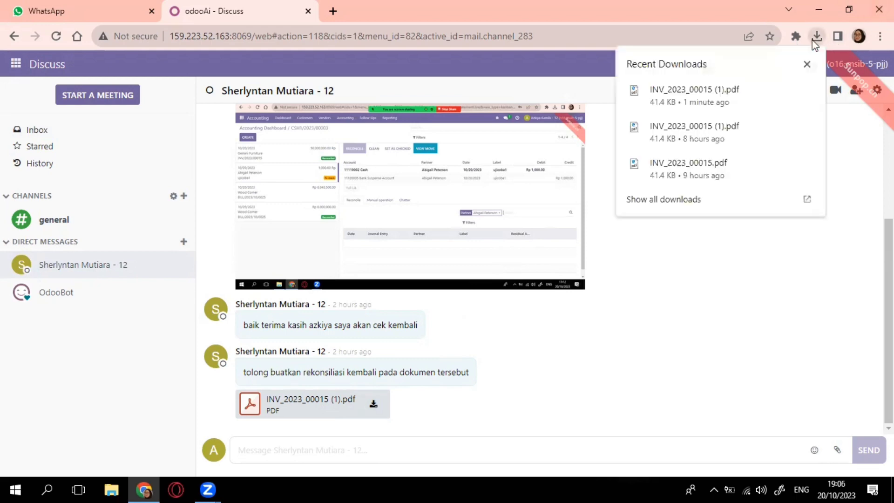
{"action": "left_click", "coordinate": [807, 91]}
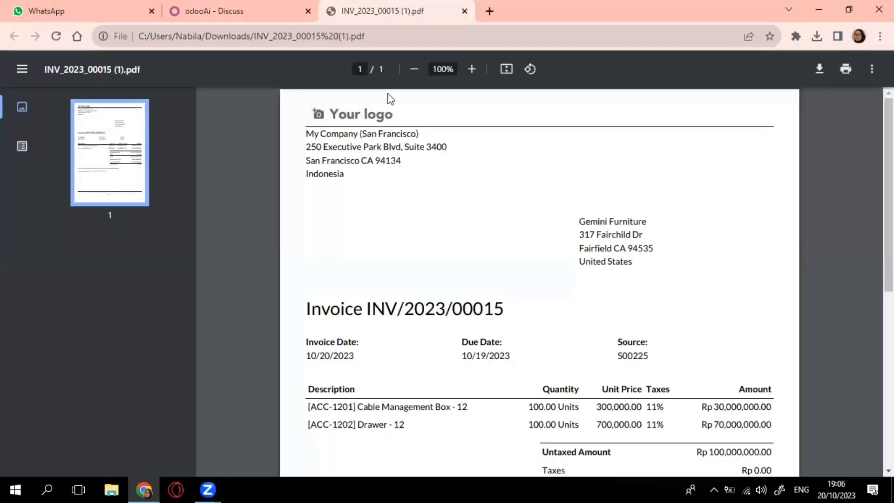
{"action": "key", "text": "ctrl+shift+Tab"}
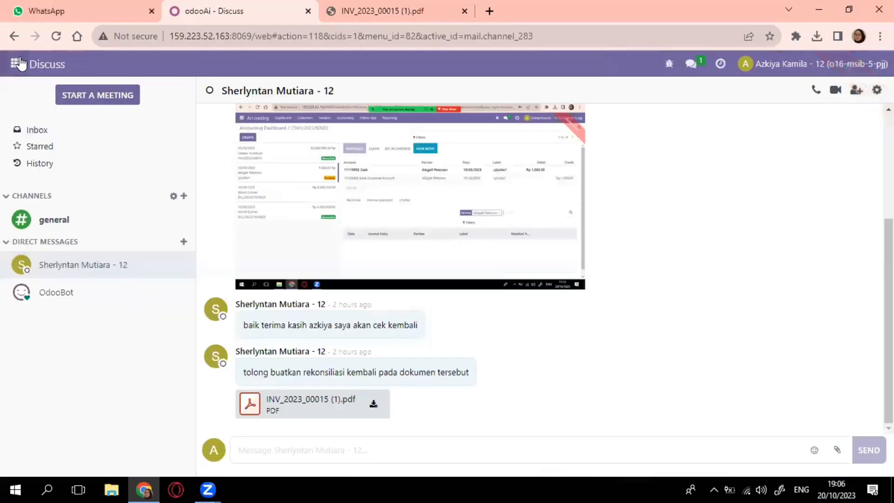
{"action": "left_click", "coordinate": [17, 63]}
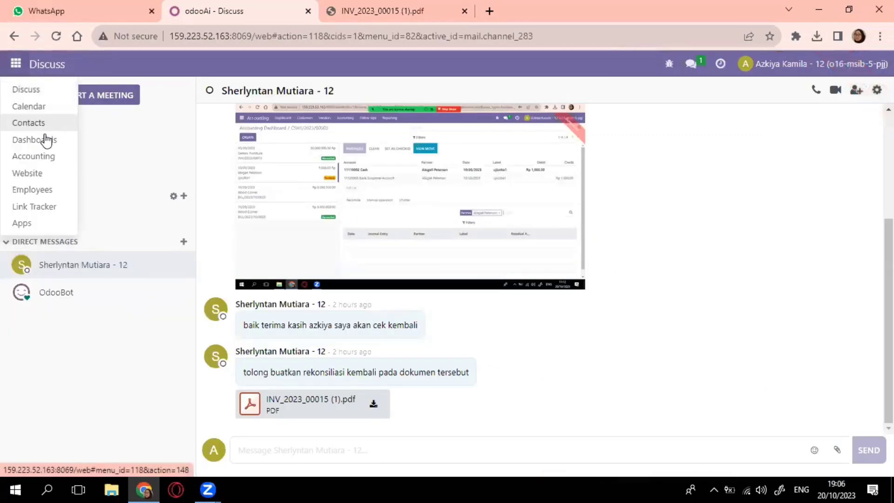
Step: Show the Cash journal's transactions in Accounting and start a new bank statement line
{"action": "left_click", "coordinate": [47, 159]}
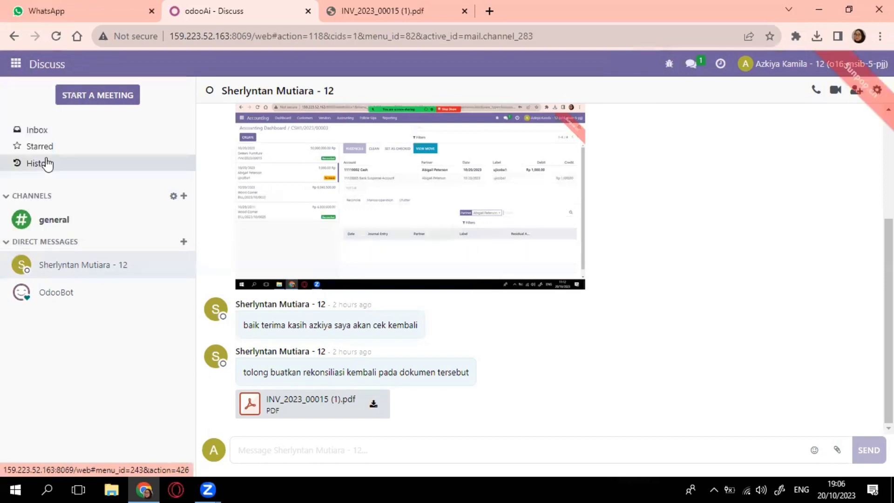
{"action": "scroll", "coordinate": [351, 218], "scroll_direction": "down", "scroll_amount": 5}
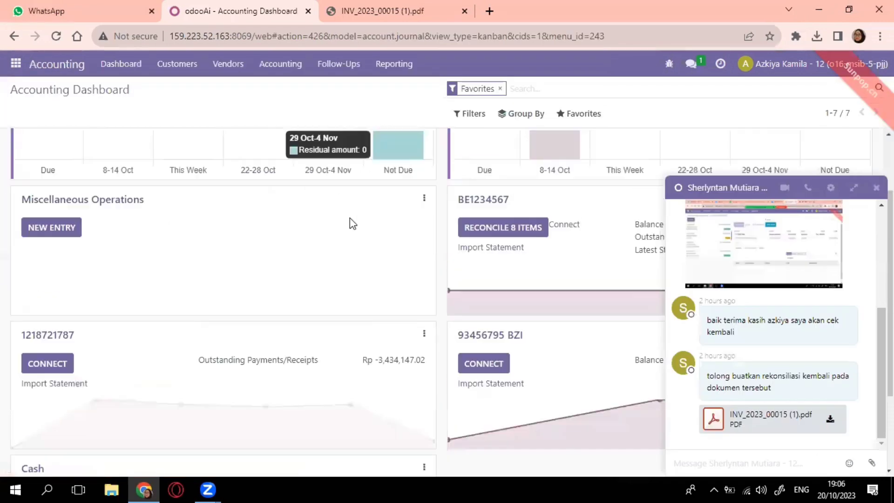
{"action": "left_click", "coordinate": [871, 187]}
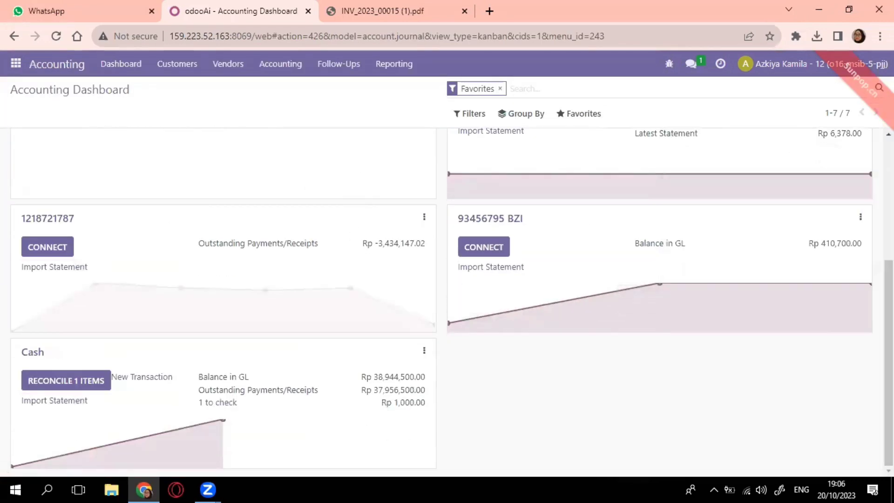
{"action": "left_click", "coordinate": [429, 355]}
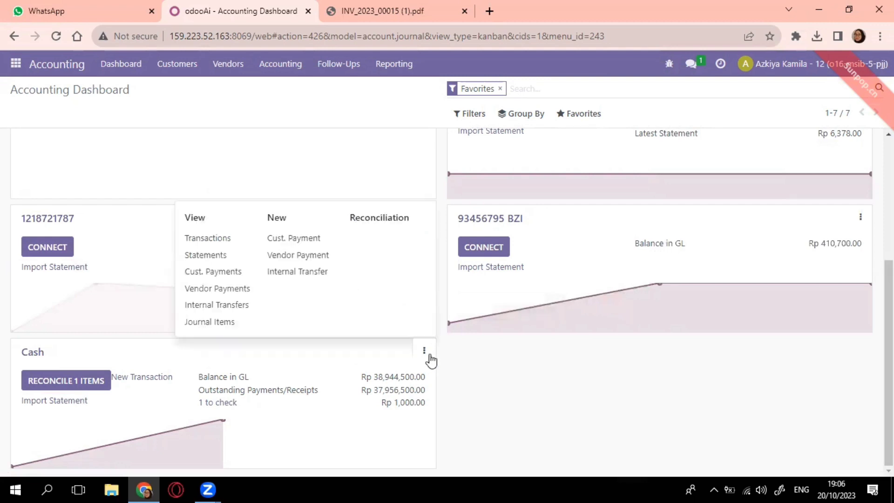
{"action": "left_click", "coordinate": [214, 242]}
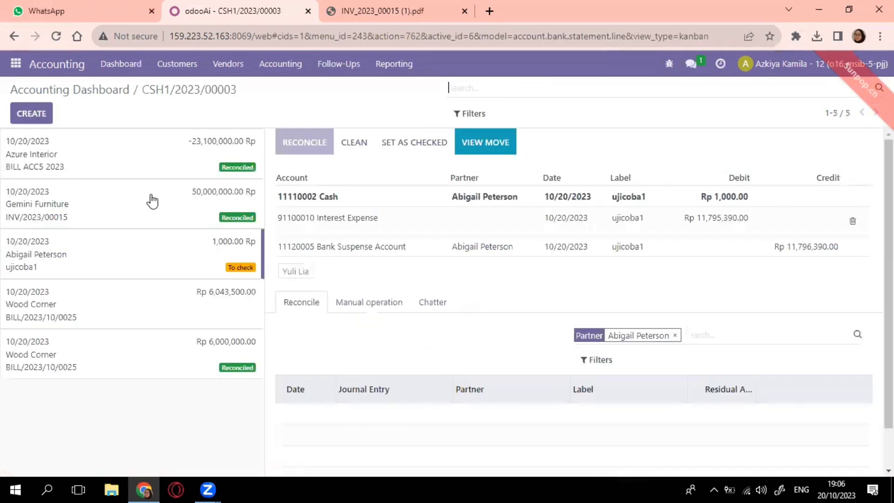
{"action": "left_click", "coordinate": [34, 116]}
Step: Label the statement line INV/2023/00015, copied from the invoice PDF, with partner Gemini Furniture
{"action": "left_click", "coordinate": [262, 191]}
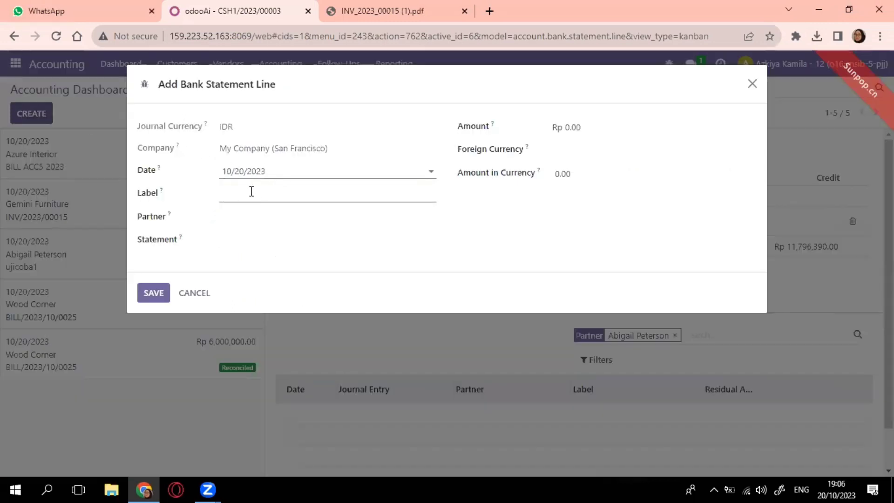
{"action": "left_click", "coordinate": [263, 199]}
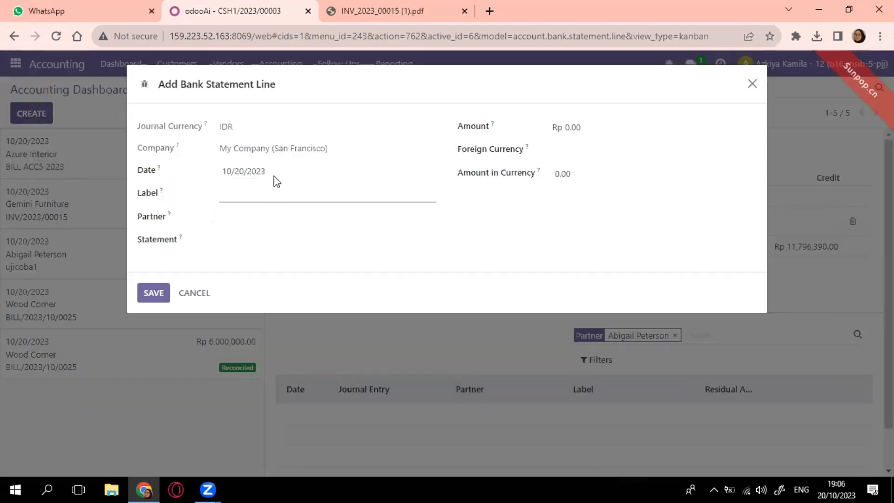
{"action": "left_click", "coordinate": [345, 11]}
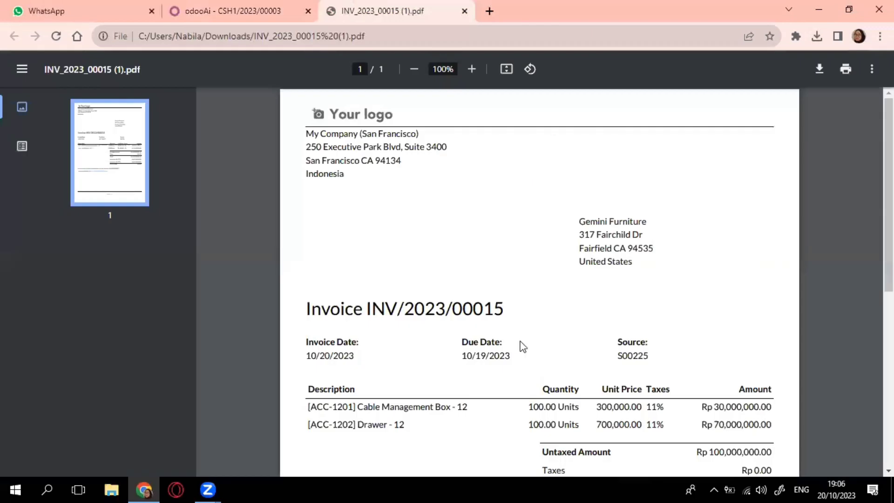
{"action": "left_click_drag", "start_coordinate": [507, 313], "coordinate": [407, 316]}
{"action": "left_click_drag", "start_coordinate": [372, 311], "coordinate": [370, 308]}
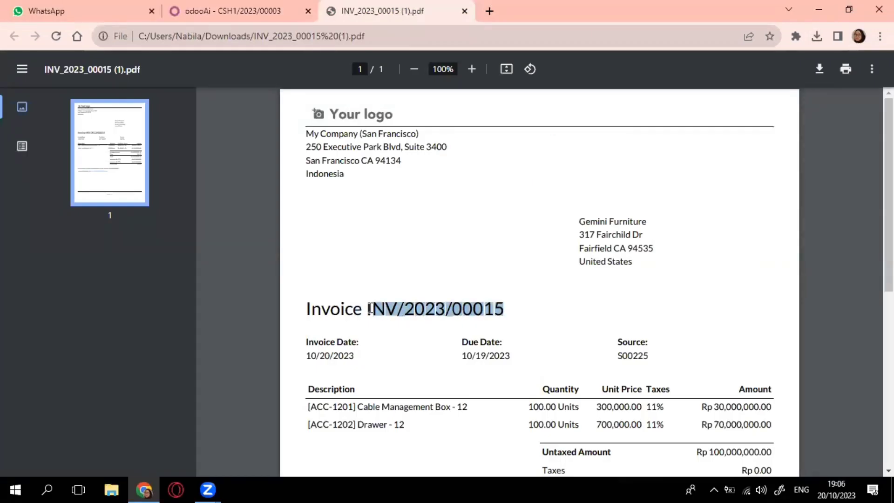
{"action": "left_click", "coordinate": [220, 12]}
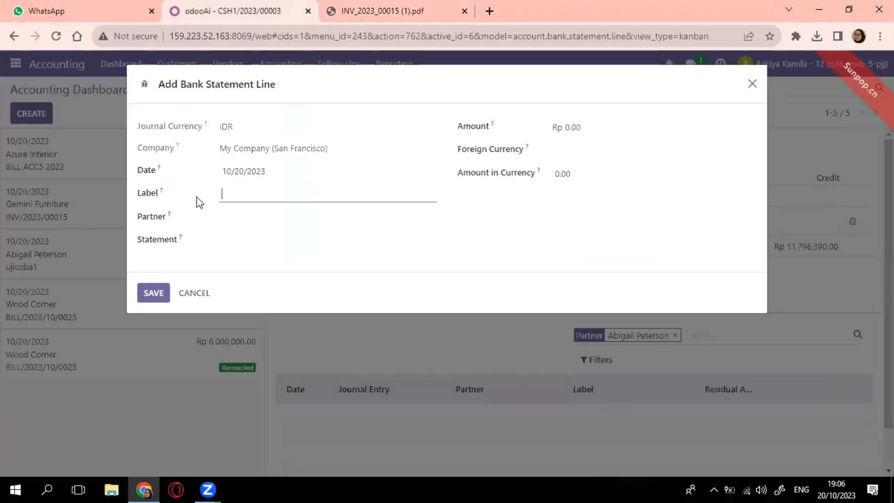
{"action": "type", "text": "INV/2023/00015"}
{"action": "left_click", "coordinate": [280, 217]}
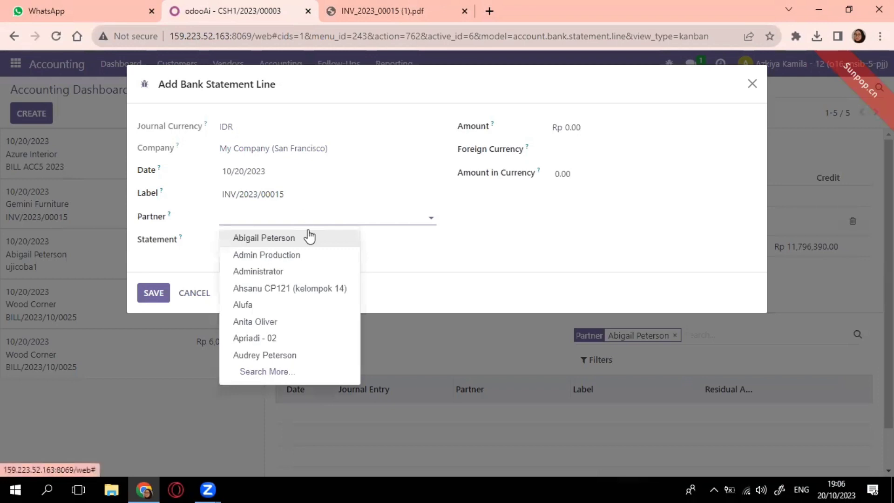
{"action": "type", "text": "gemi"}
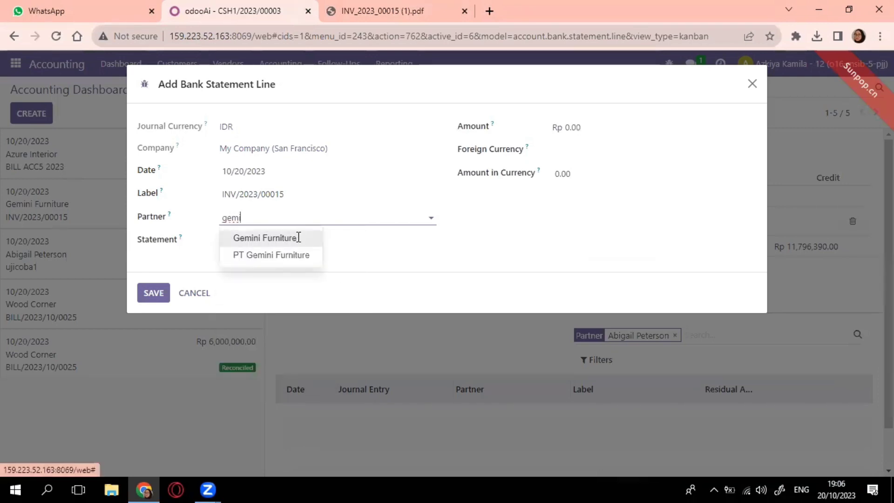
{"action": "left_click", "coordinate": [295, 237]}
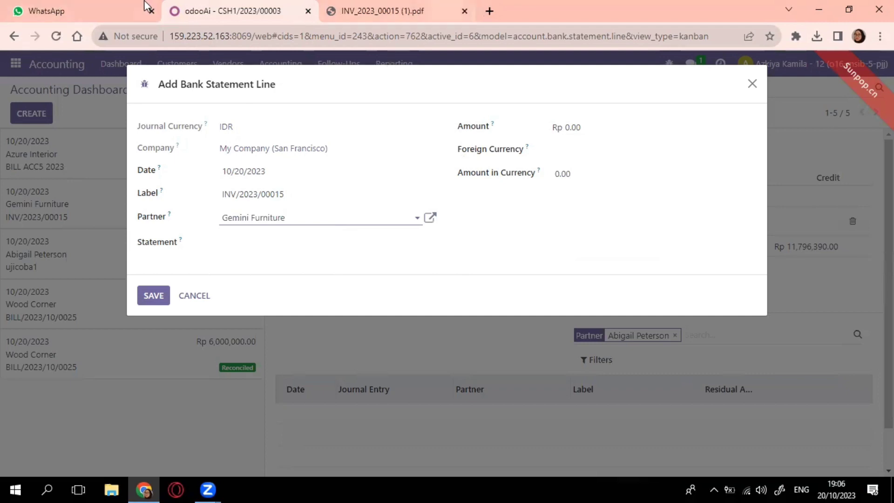
Step: Set Amount 50000000, foreign currency IDR, and Amount in Currency 50,000,000, then save the line
{"action": "left_click", "coordinate": [442, 10]}
{"action": "scroll", "coordinate": [638, 372], "scroll_direction": "down", "scroll_amount": 4}
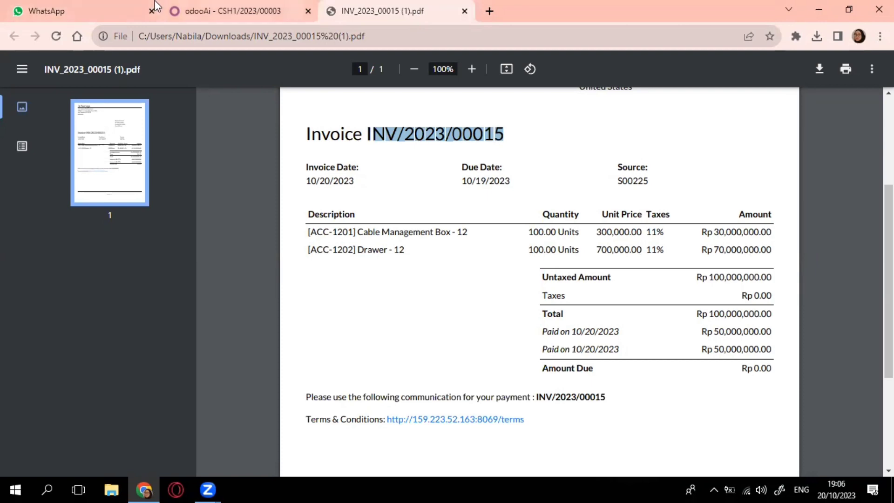
{"action": "left_click", "coordinate": [252, 11]}
{"action": "left_click_drag", "start_coordinate": [583, 127], "coordinate": [566, 128]}
{"action": "type", "text": "5"}
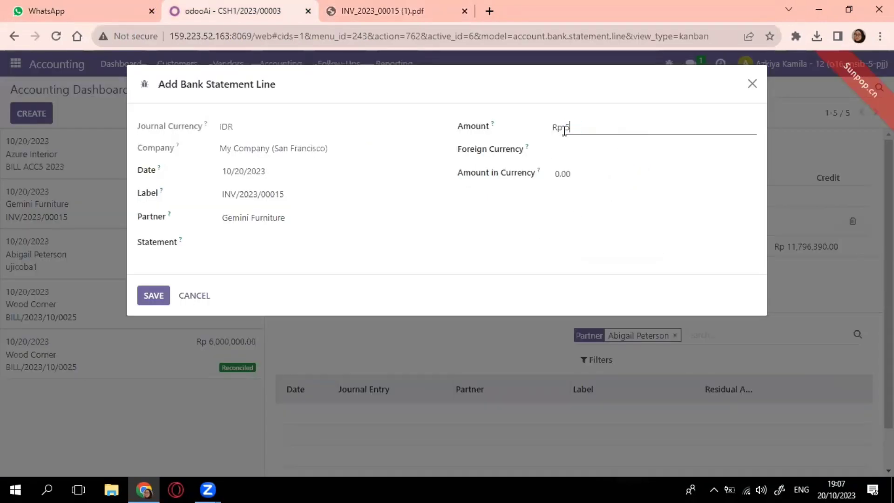
{"action": "type", "text": "0000000"}
{"action": "left_click", "coordinate": [569, 148]}
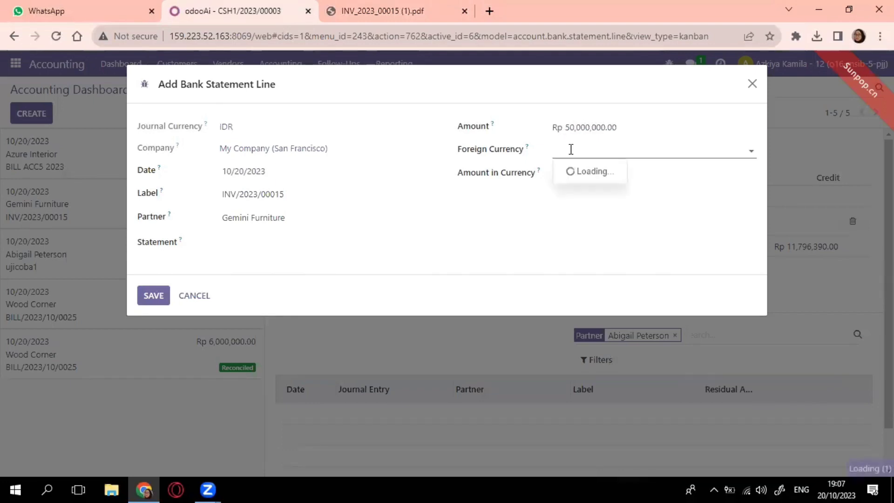
{"action": "left_click", "coordinate": [585, 173]}
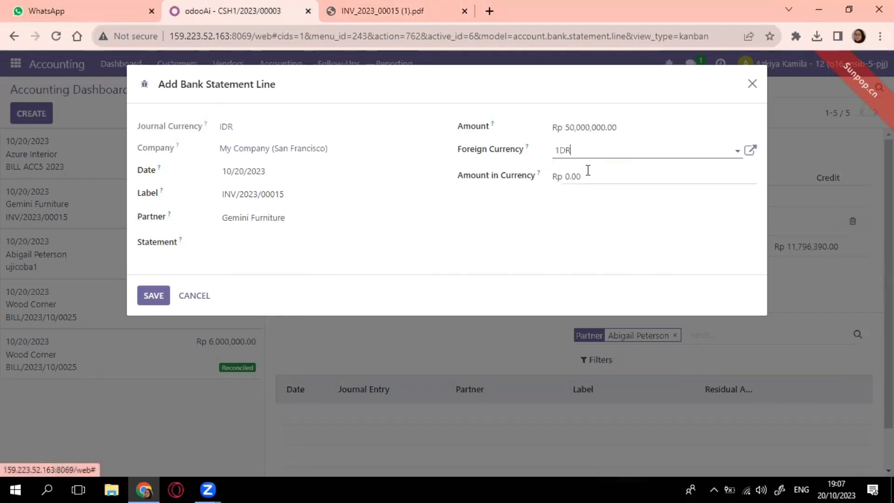
{"action": "left_click_drag", "start_coordinate": [595, 180], "coordinate": [566, 183]}
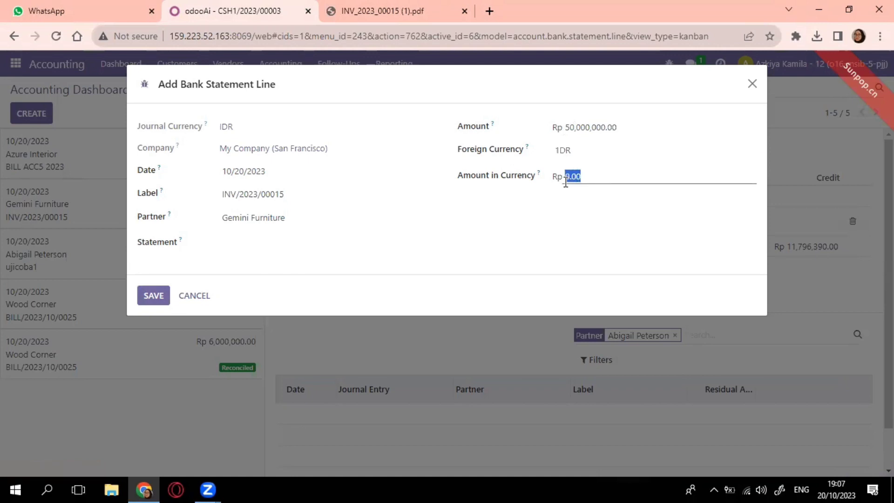
{"action": "type", "text": "50,000,000"}
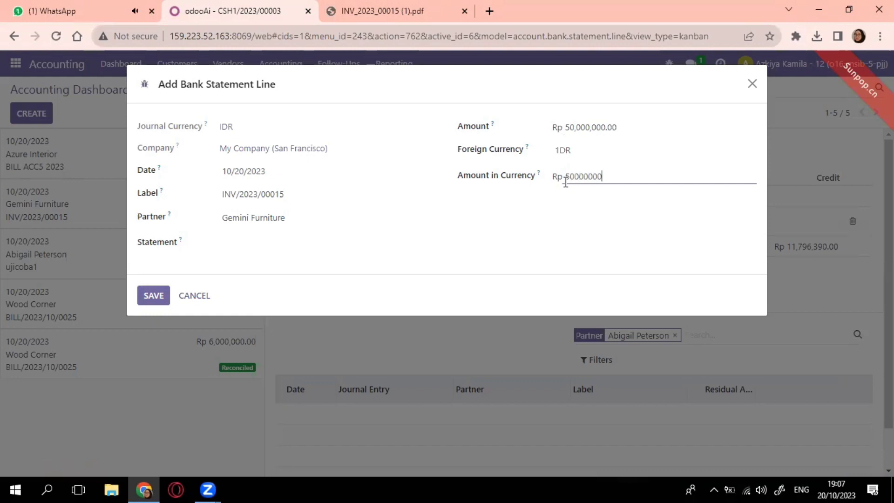
{"action": "left_click", "coordinate": [472, 236]}
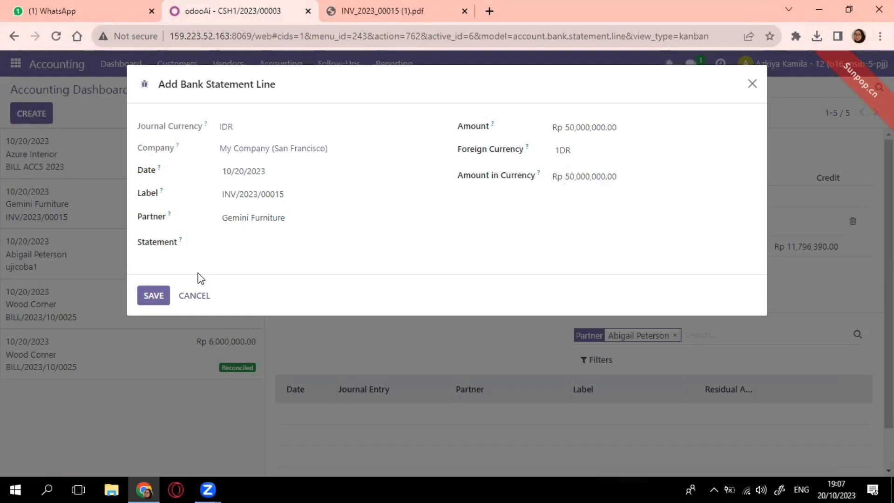
{"action": "left_click", "coordinate": [163, 299]}
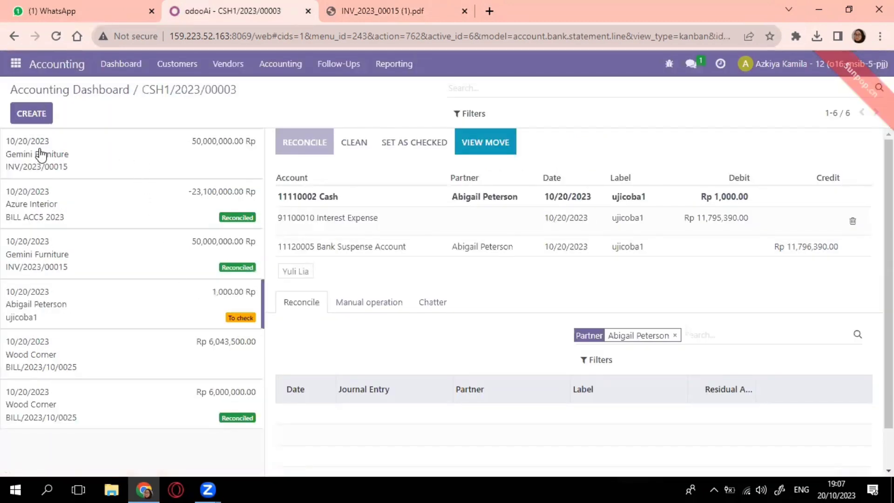
Step: Remove the Interest Expense row and validate the Gemini Furniture line against payment PCSH1/2023/00004
{"action": "left_click", "coordinate": [41, 155]}
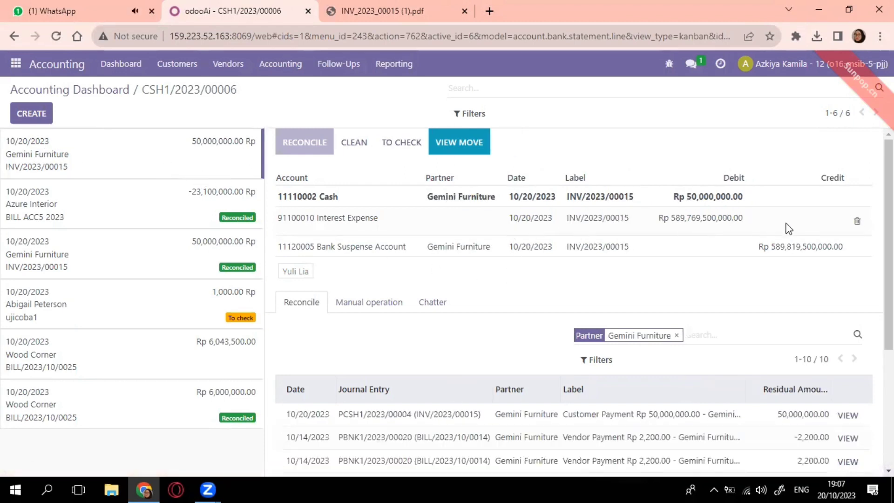
{"action": "left_click", "coordinate": [857, 222]}
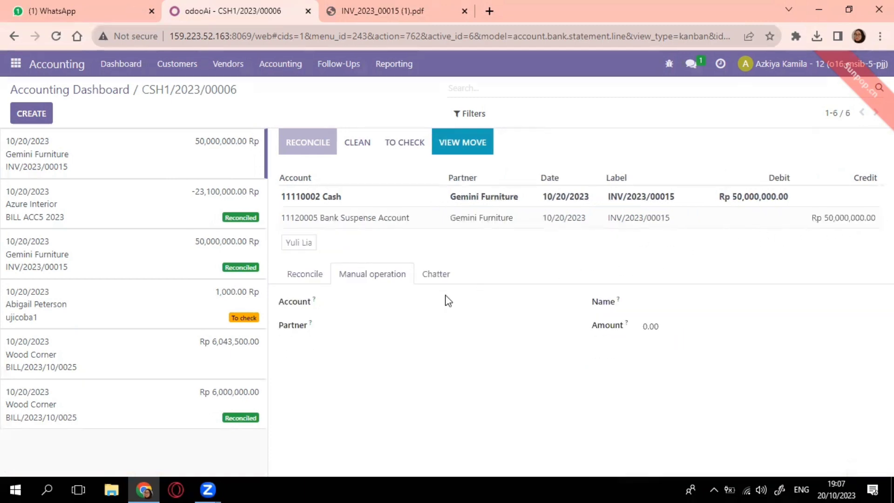
{"action": "left_click", "coordinate": [311, 274]}
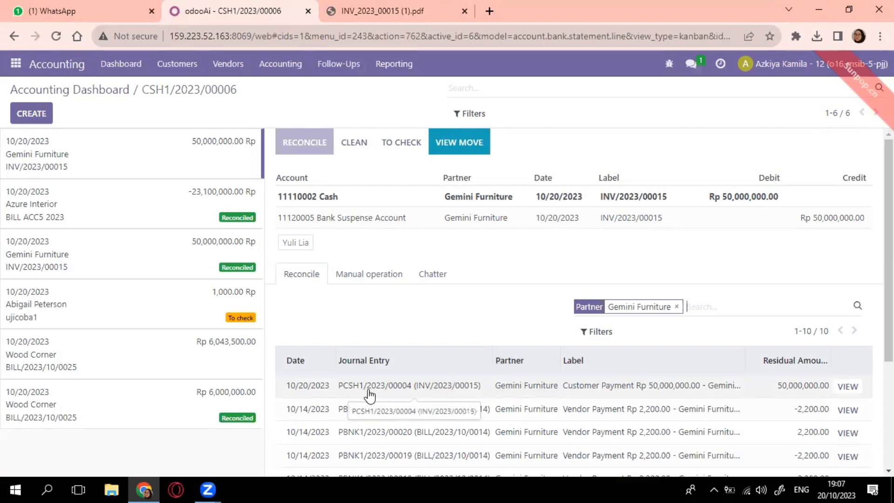
{"action": "left_click", "coordinate": [435, 393]}
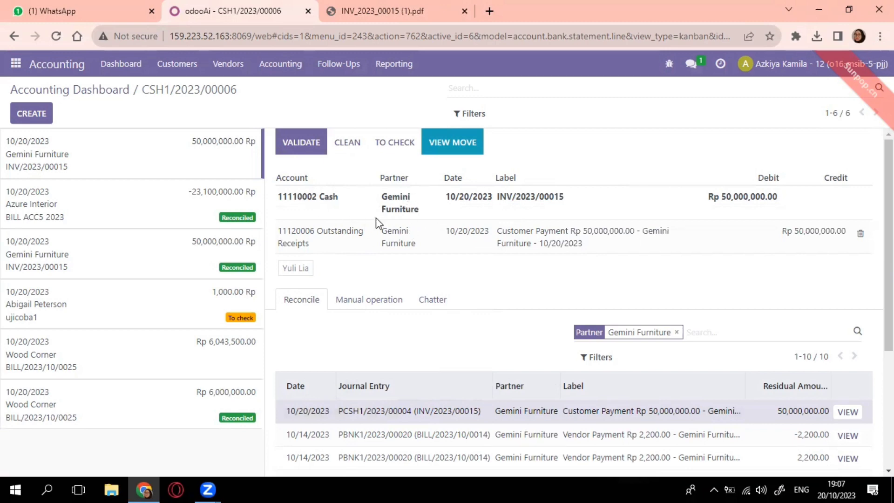
{"action": "left_click", "coordinate": [303, 143]}
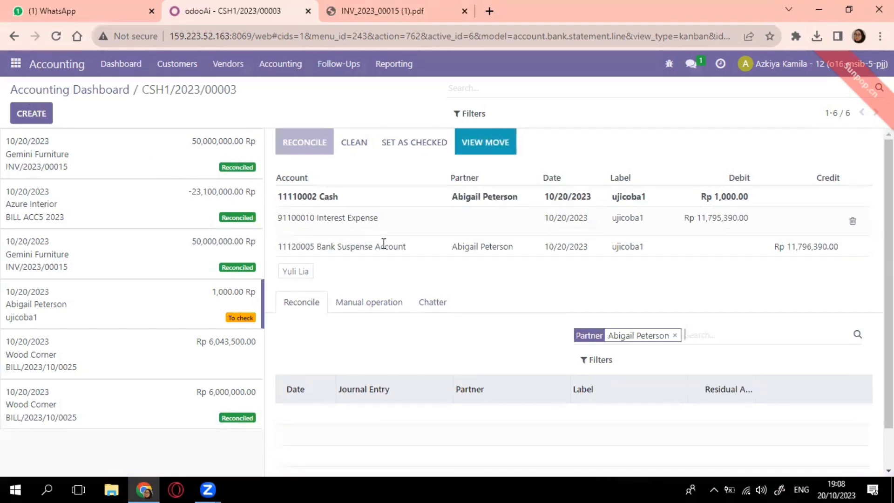
{"action": "left_click", "coordinate": [16, 64]}
Step: Post a screenshot with 'sudah saya rekonsiliasi, tolong di cek untuk dokumen tersebut' in the Discuss chat
{"action": "left_click", "coordinate": [27, 87]}
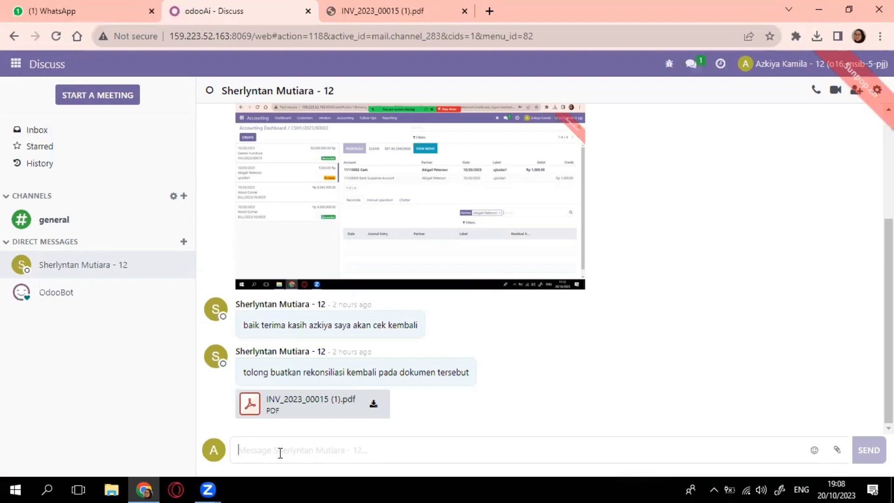
{"action": "key", "text": "ctrl+v"}
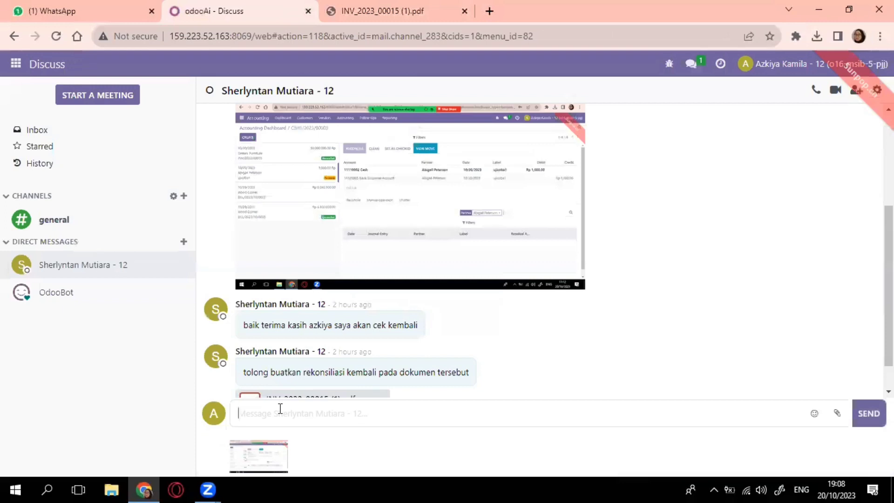
{"action": "type", "text": "sudah saya rekom"}
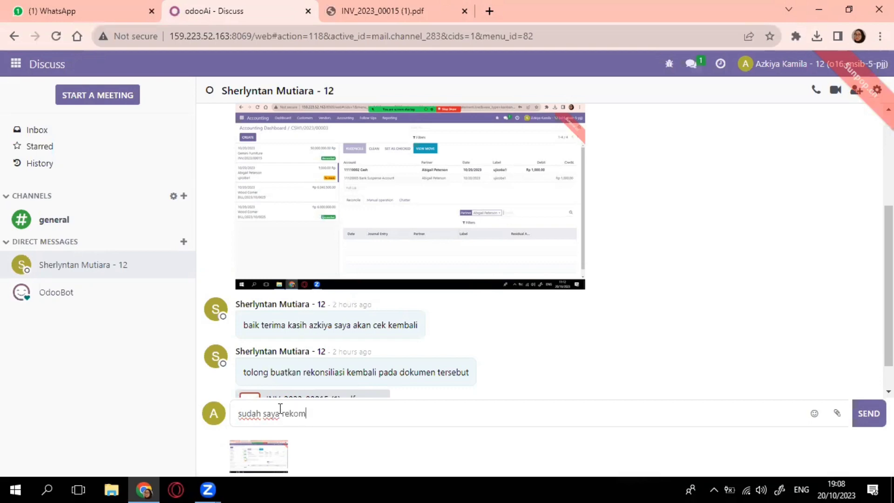
{"action": "key", "text": "BackSpace"}
{"action": "type", "text": "nsilias"}
{"action": "type", "text": "i, tolong"}
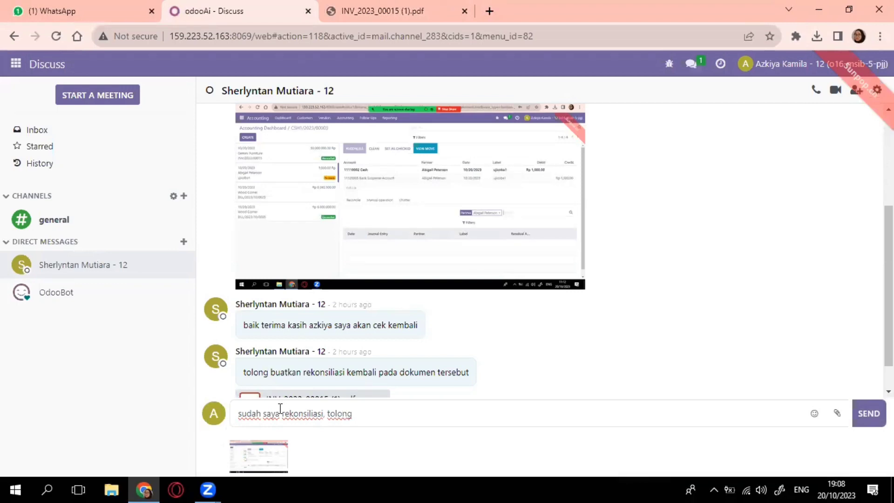
{"action": "type", "text": " di cek untuk dok"}
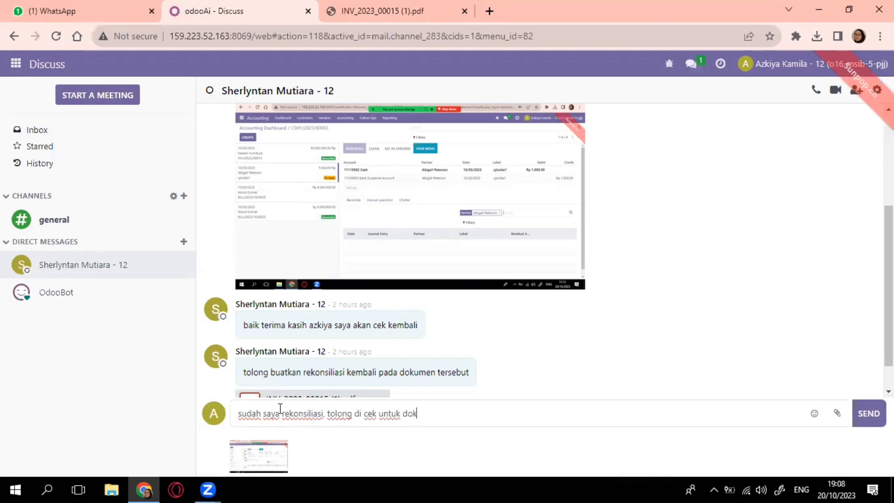
{"action": "type", "text": "umen tersebut"}
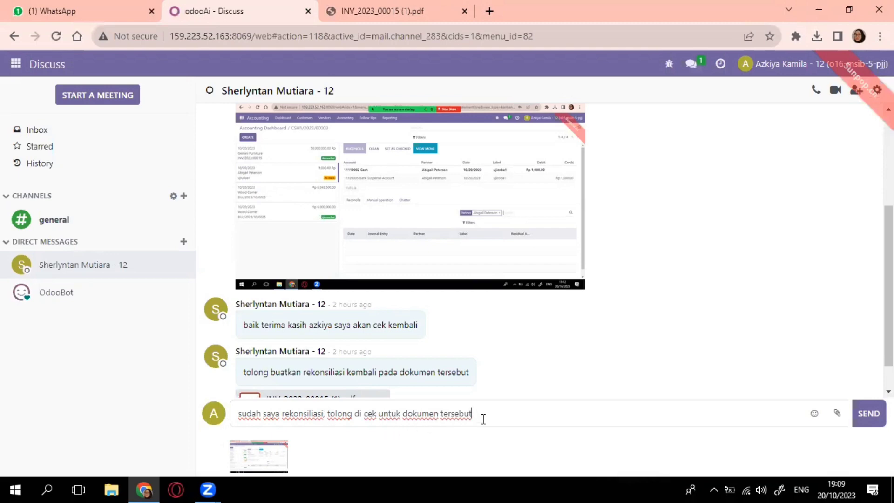
{"action": "key", "text": "Return"}
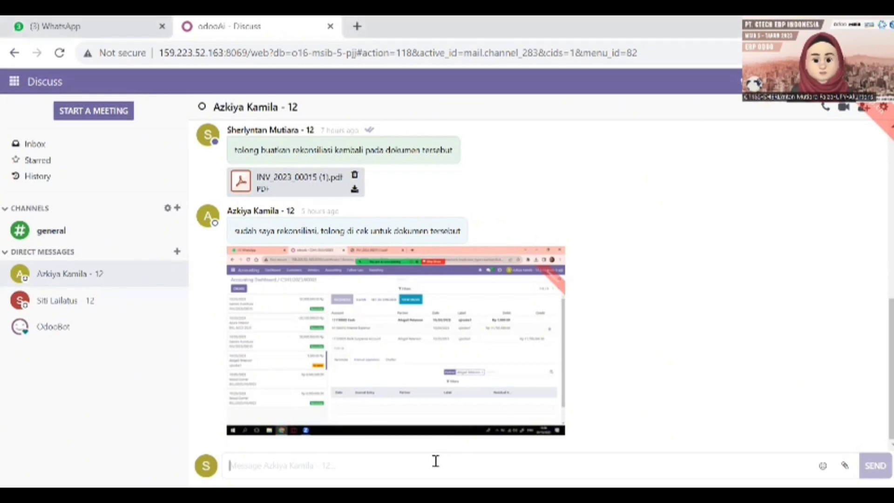
Step: Post the reply 'baik saya akan cek dokumen tersebut' in the Discuss conversation
{"action": "type", "text": "baik saya akan cek dokumen tersebut"}
{"action": "key", "text": "Return"}
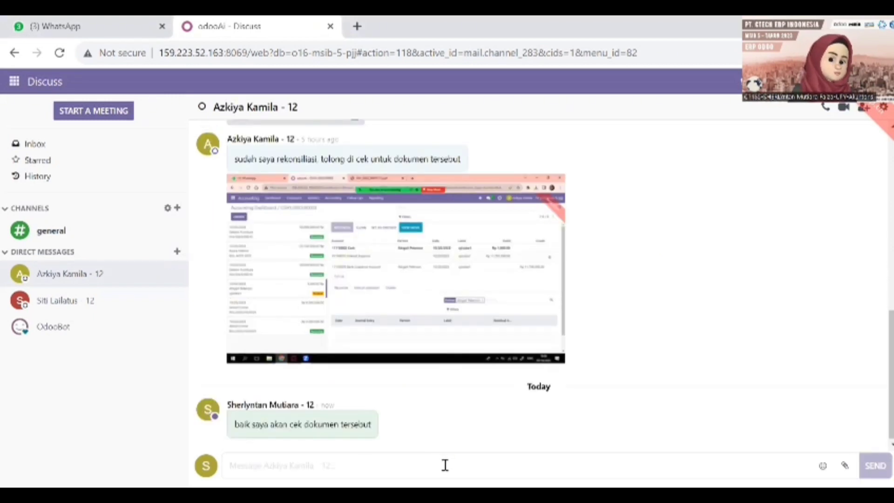
{"action": "mouse_move", "coordinate": [481, 423]}
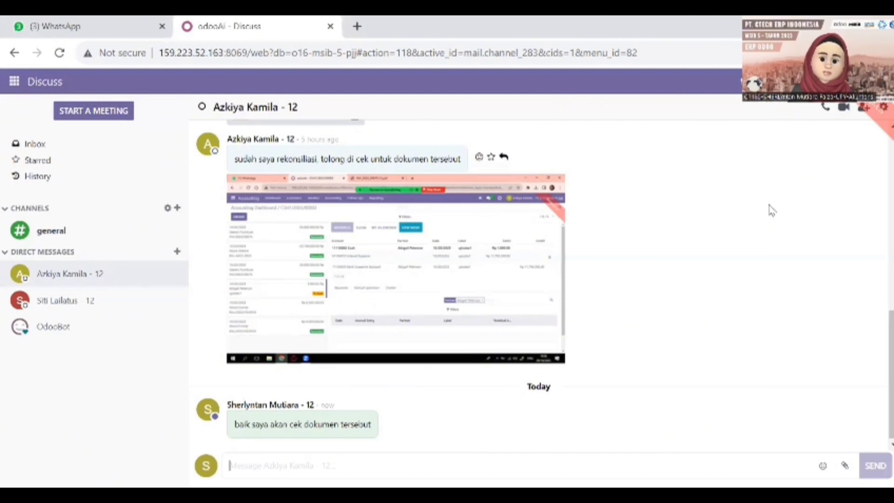
{"action": "left_click", "coordinate": [13, 83]}
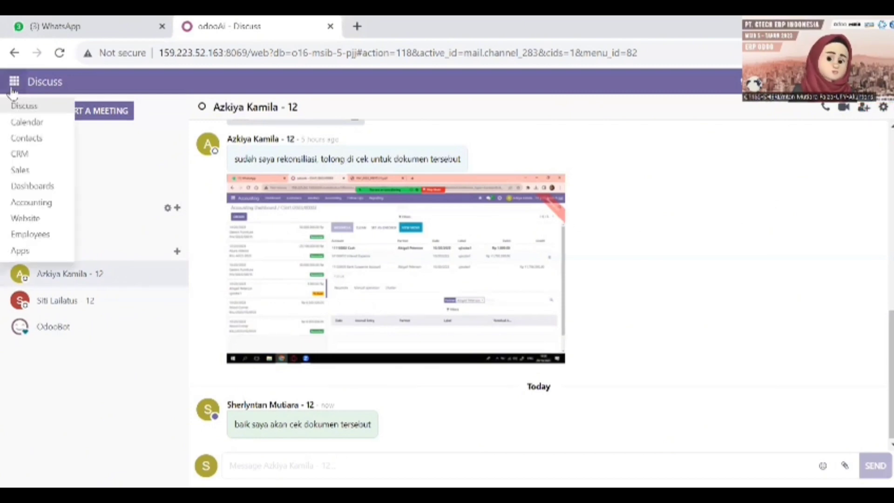
Step: Open Gemini Furniture's paid invoice INV/2023/00015 from the Accounting invoices list
{"action": "left_click", "coordinate": [22, 207]}
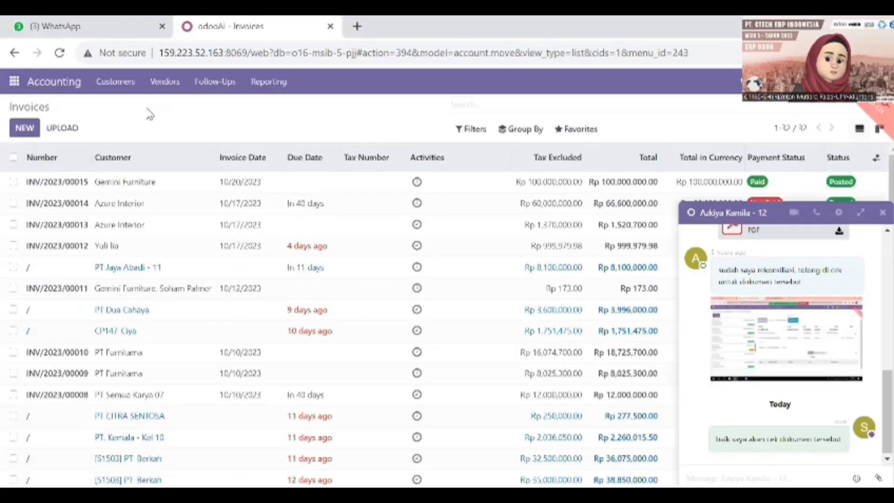
{"action": "left_click", "coordinate": [883, 213]}
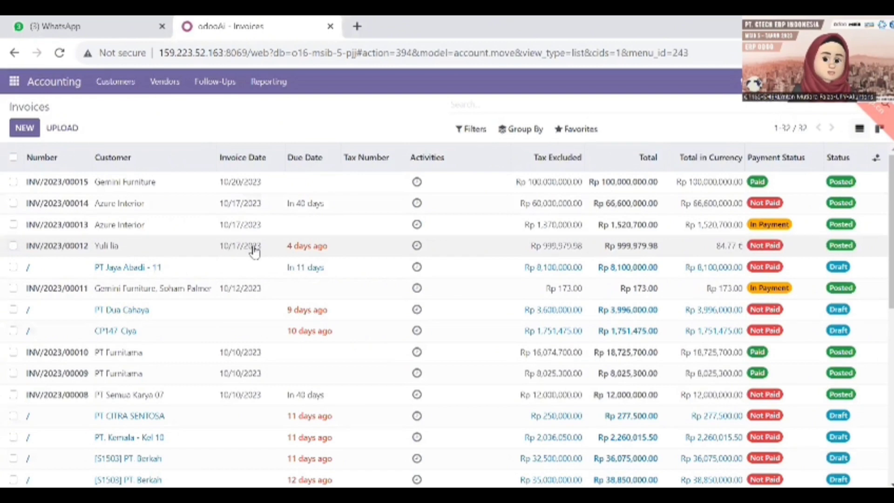
{"action": "double_click", "coordinate": [128, 184]}
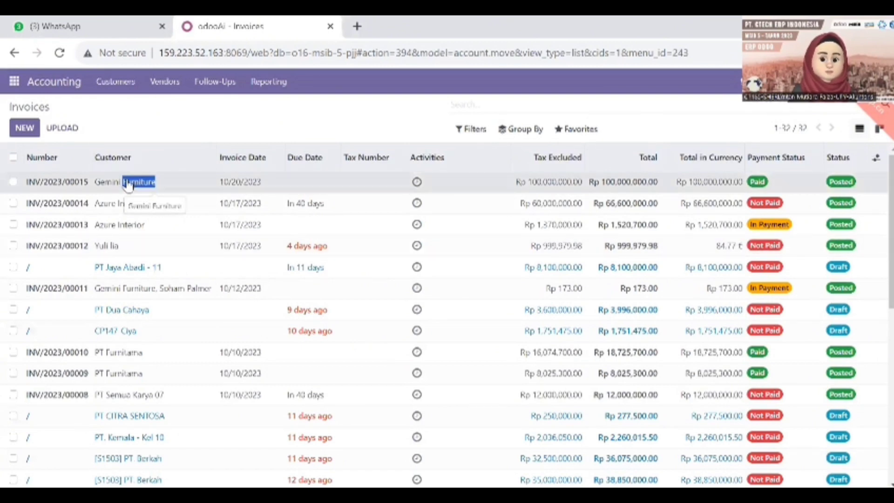
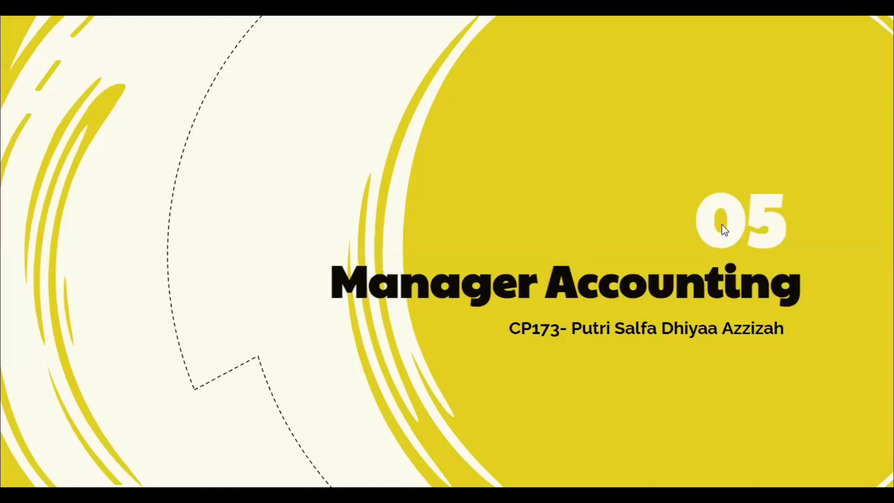
Step: Advance the slideshow from the Manager Accounting title slide to its login and role table
{"action": "left_click", "coordinate": [771, 303]}
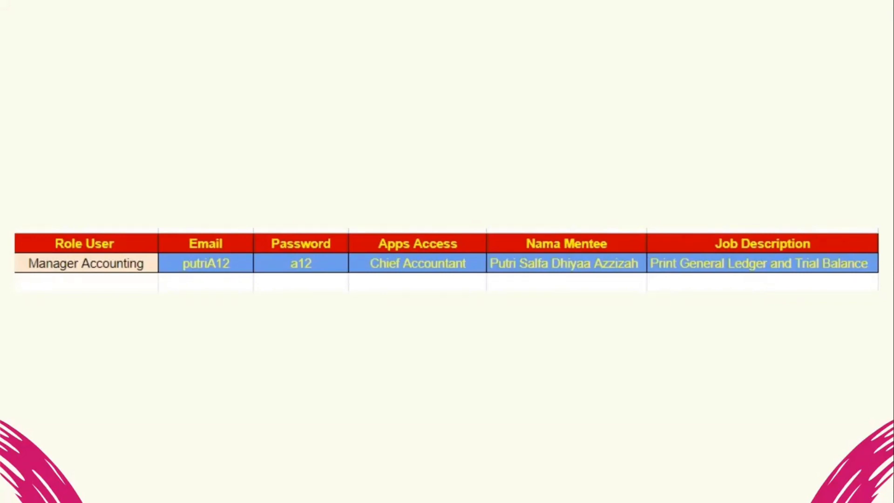
Step: Exit the slideshow and log in to Odoo with the saved manager email and password
{"action": "key", "text": "Escape"}
{"action": "left_click", "coordinate": [253, 24]}
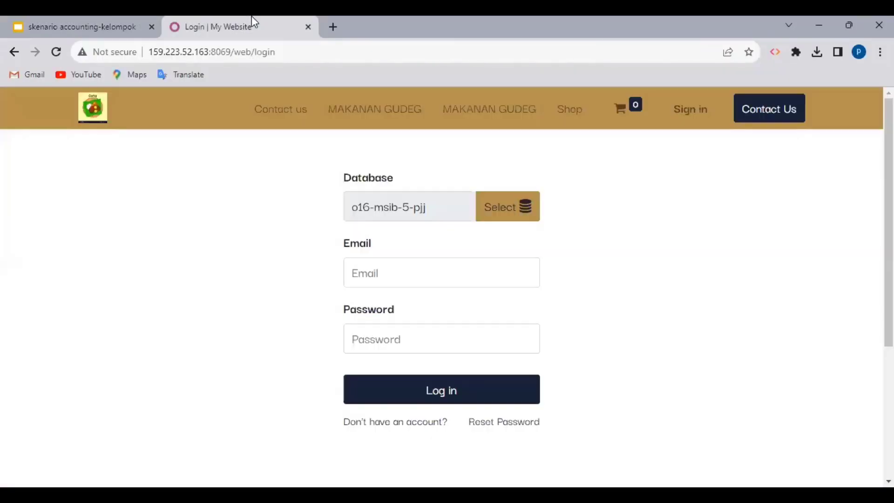
{"action": "left_click", "coordinate": [388, 268]}
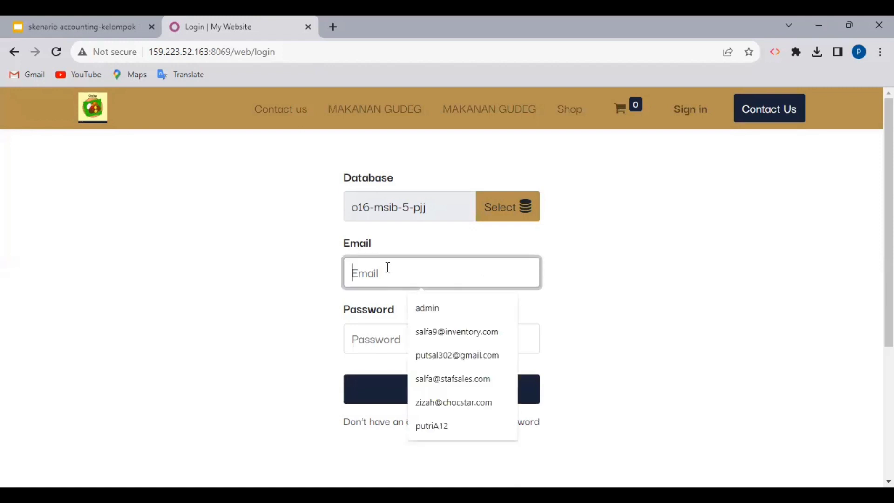
{"action": "left_click", "coordinate": [448, 428]}
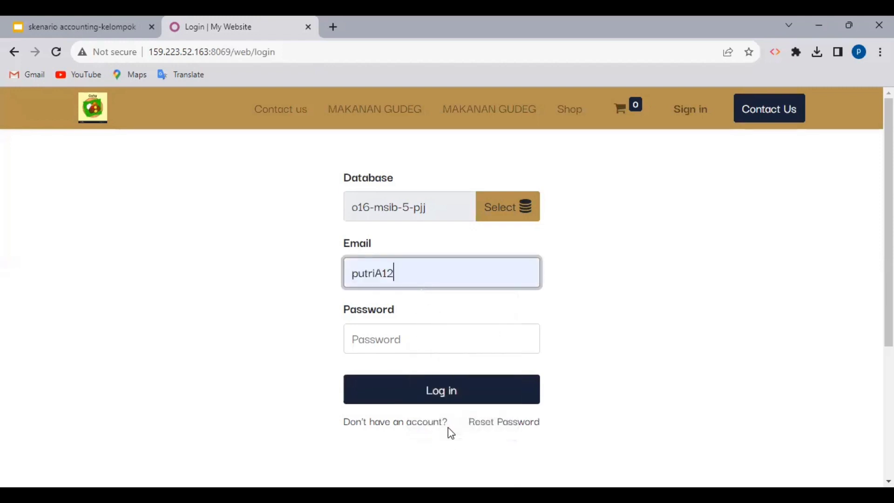
{"action": "left_click", "coordinate": [425, 338]}
{"action": "type", "text": "123"}
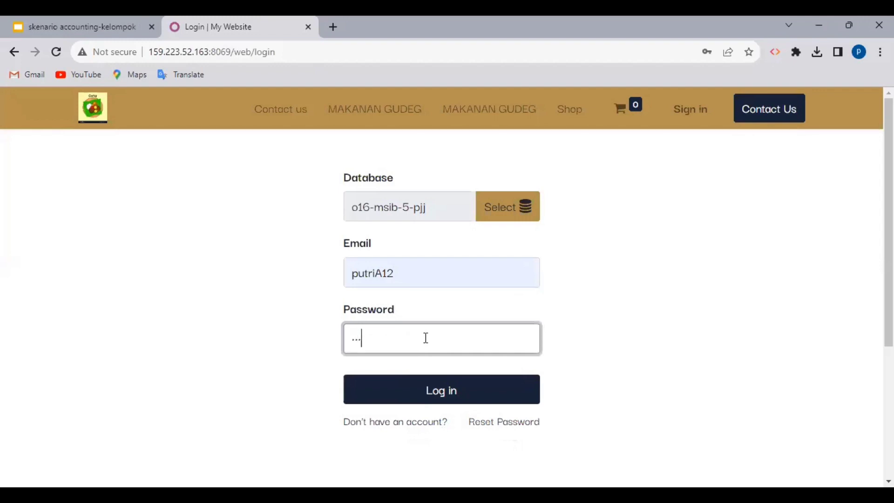
{"action": "key", "text": "Return"}
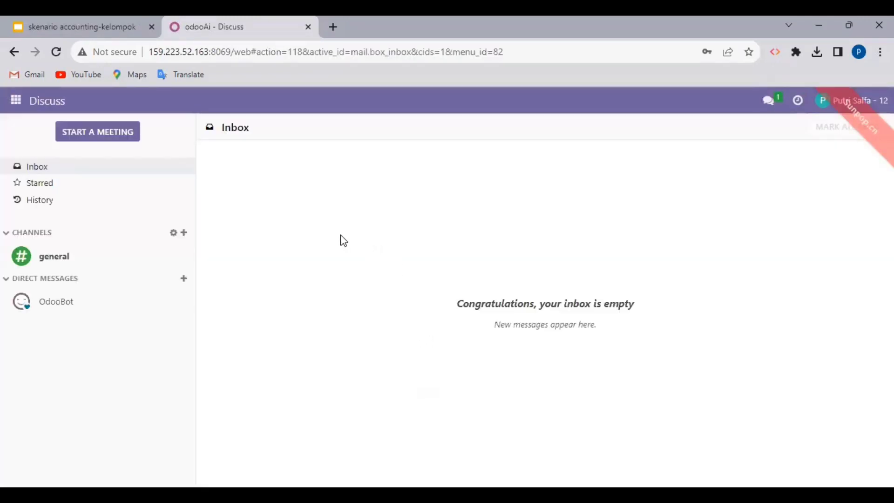
Step: Open Accounting's General Ledger report from Reporting > Dynamic Reports
{"action": "left_click", "coordinate": [17, 101]}
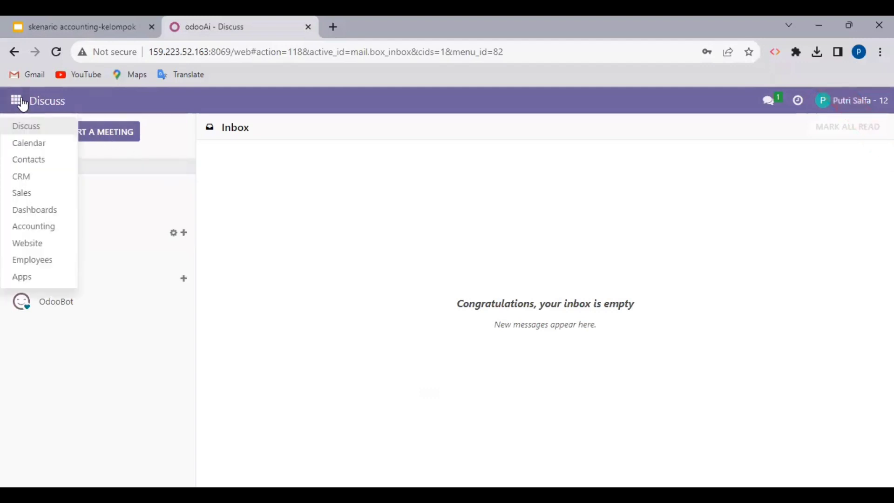
{"action": "left_click", "coordinate": [43, 226]}
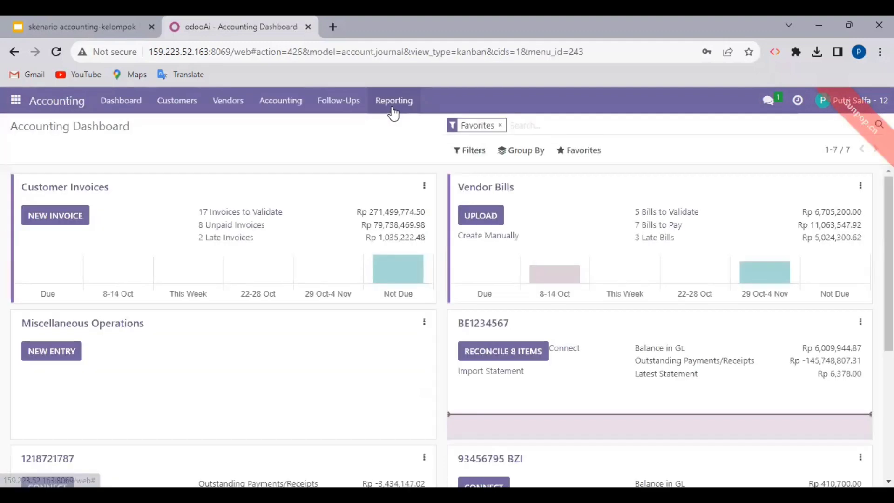
{"action": "left_click", "coordinate": [395, 101]}
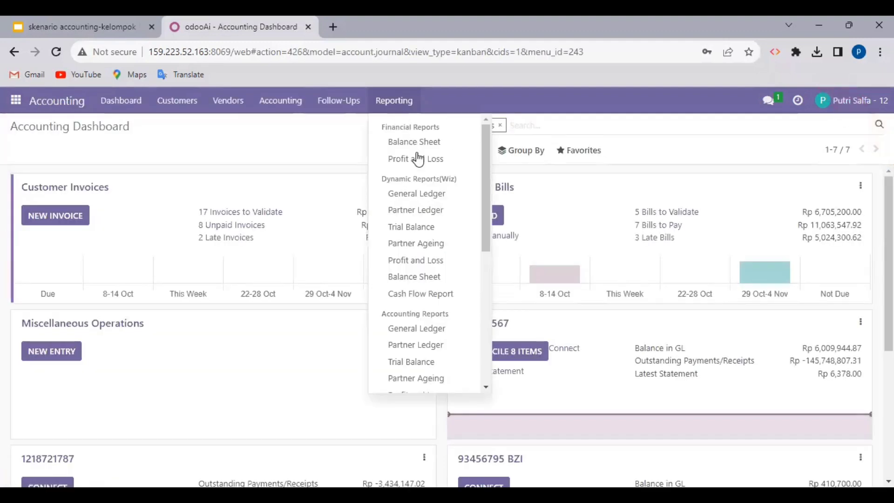
{"action": "left_click", "coordinate": [416, 328]}
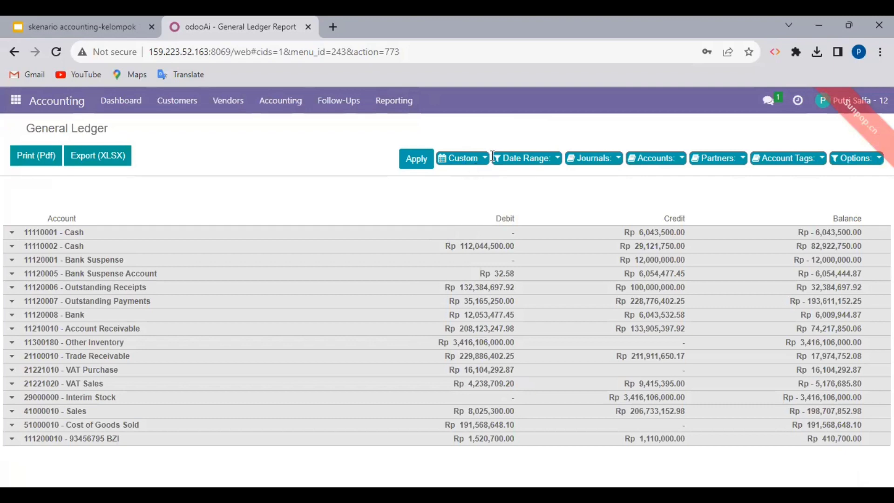
Step: Filter the General Ledger to 19-10-2023 through 21-10-2023 and print it to PDF
{"action": "left_click", "coordinate": [479, 162]}
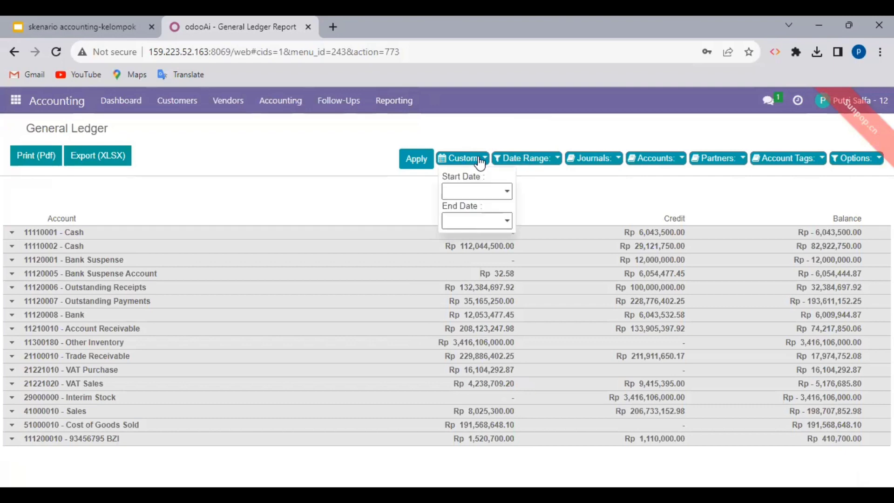
{"action": "left_click", "coordinate": [473, 189]}
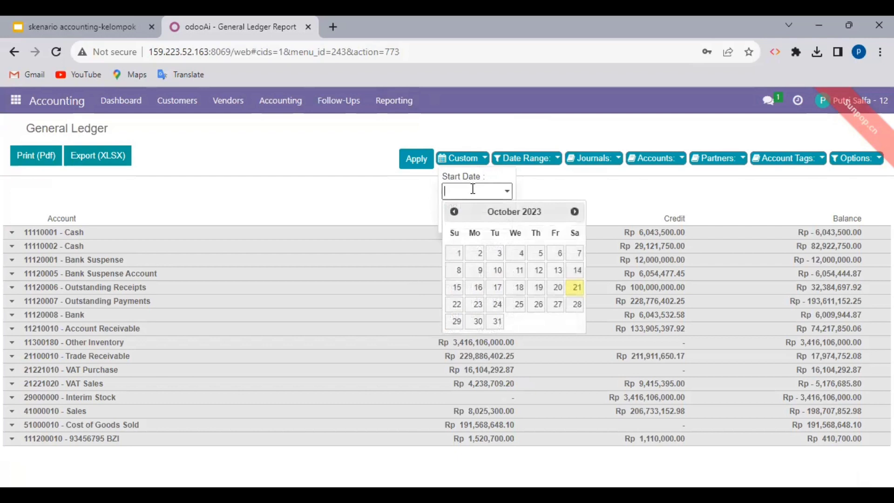
{"action": "left_click", "coordinate": [539, 290]}
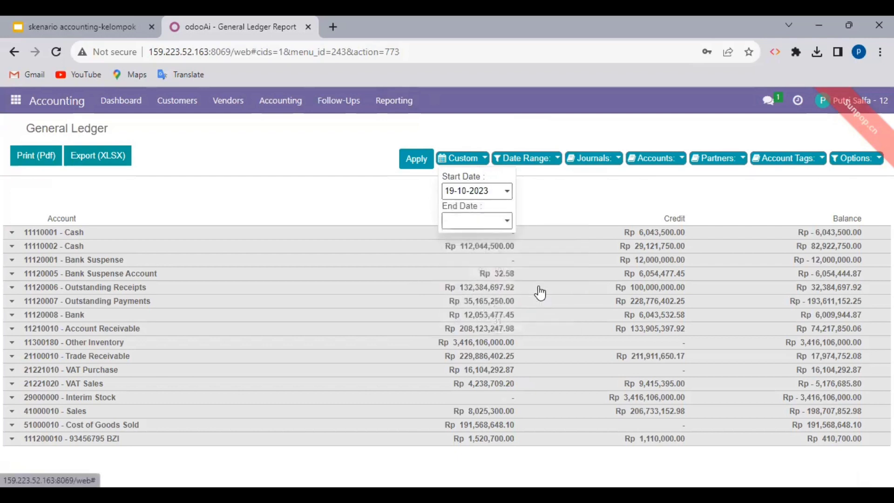
{"action": "left_click", "coordinate": [503, 221]}
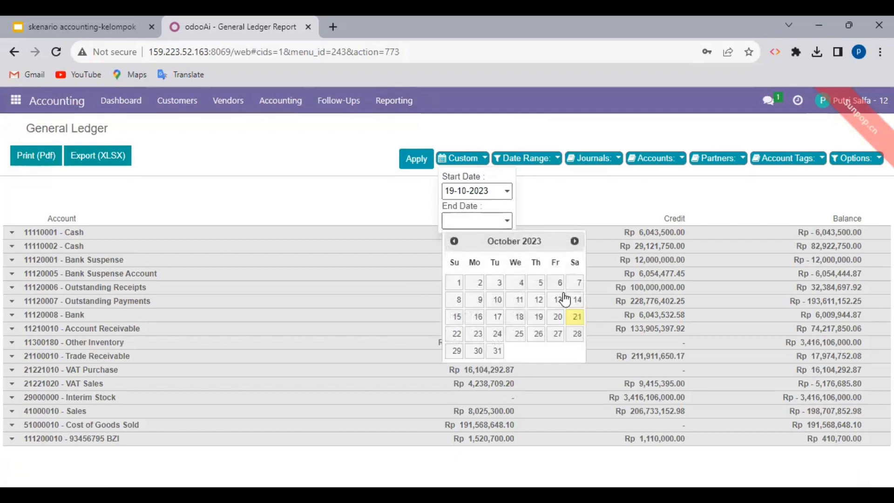
{"action": "left_click", "coordinate": [577, 317]}
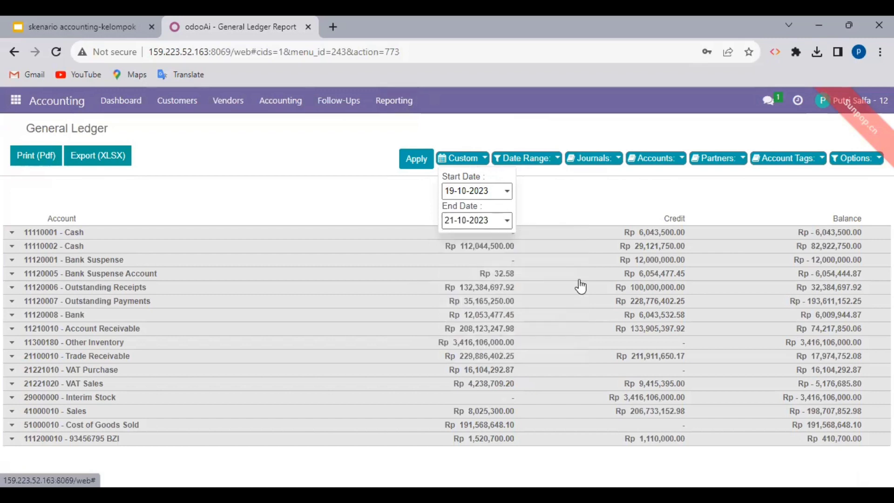
{"action": "left_click", "coordinate": [416, 167]}
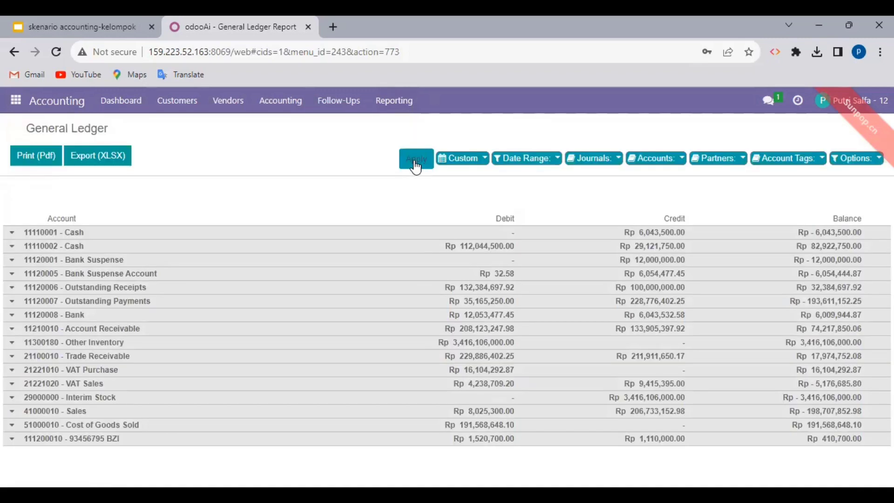
{"action": "left_click", "coordinate": [46, 163]}
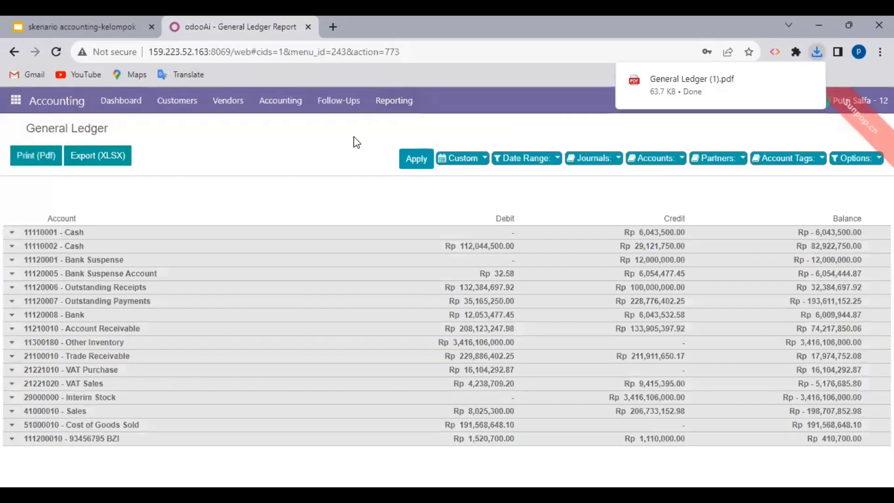
Step: Open General Ledger (1).pdf and read through all five pages to the end
{"action": "left_click", "coordinate": [673, 84]}
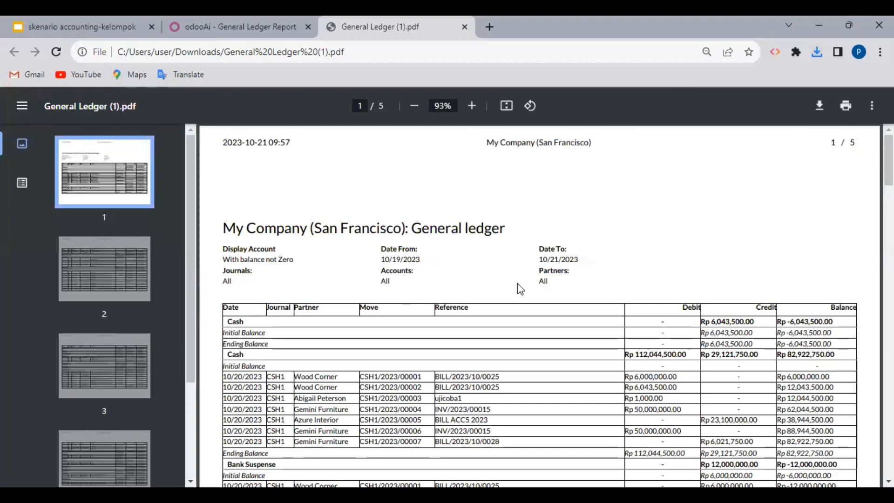
{"action": "scroll", "coordinate": [518, 284], "scroll_direction": "down", "scroll_amount": 1}
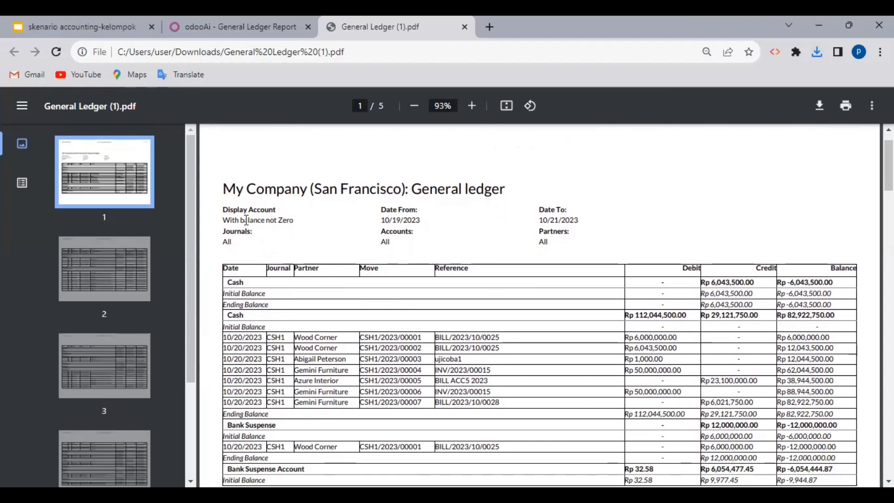
{"action": "scroll", "coordinate": [264, 220], "scroll_direction": "down", "scroll_amount": 5}
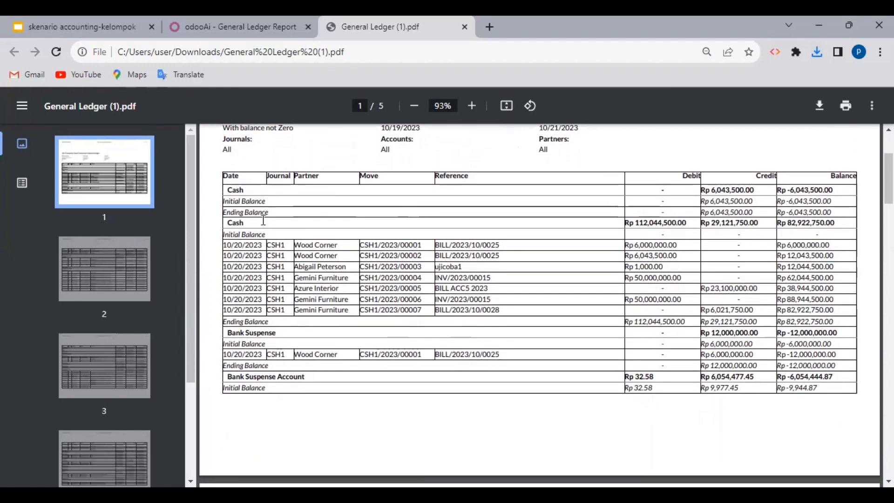
{"action": "scroll", "coordinate": [355, 203], "scroll_direction": "up", "scroll_amount": 3}
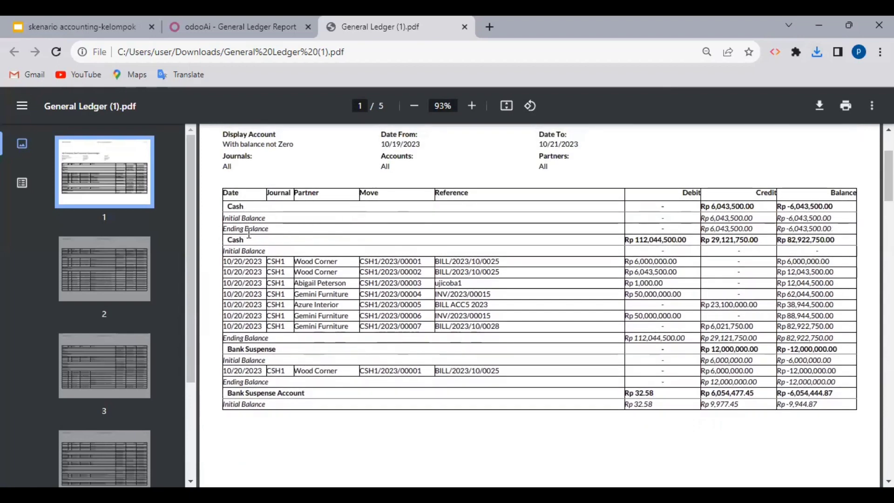
{"action": "scroll", "coordinate": [245, 236], "scroll_direction": "down", "scroll_amount": 1}
{"action": "scroll", "coordinate": [245, 236], "scroll_direction": "down", "scroll_amount": 2}
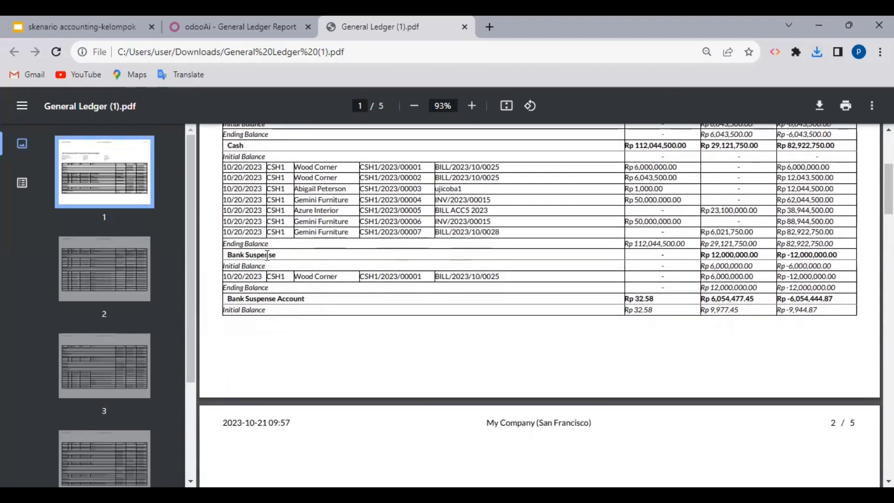
{"action": "scroll", "coordinate": [265, 255], "scroll_direction": "down", "scroll_amount": 1}
{"action": "scroll", "coordinate": [328, 255], "scroll_direction": "down", "scroll_amount": 5}
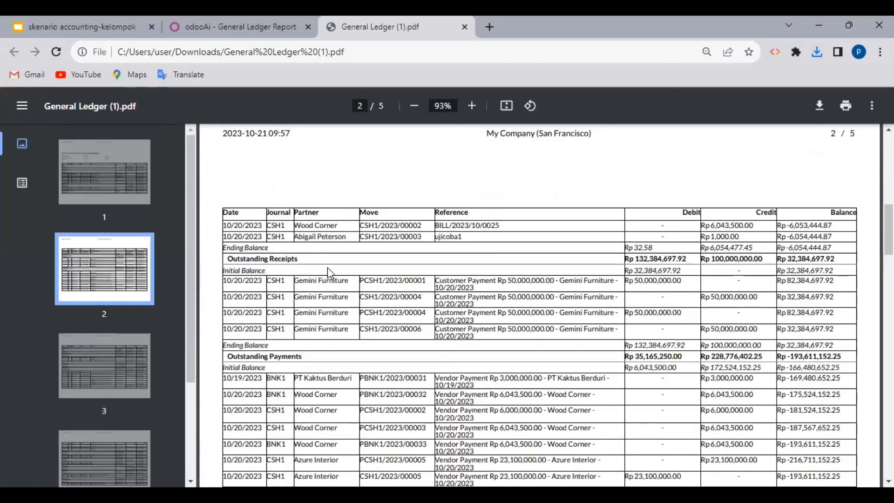
{"action": "scroll", "coordinate": [328, 268], "scroll_direction": "down", "scroll_amount": 2}
{"action": "scroll", "coordinate": [327, 273], "scroll_direction": "down", "scroll_amount": 6}
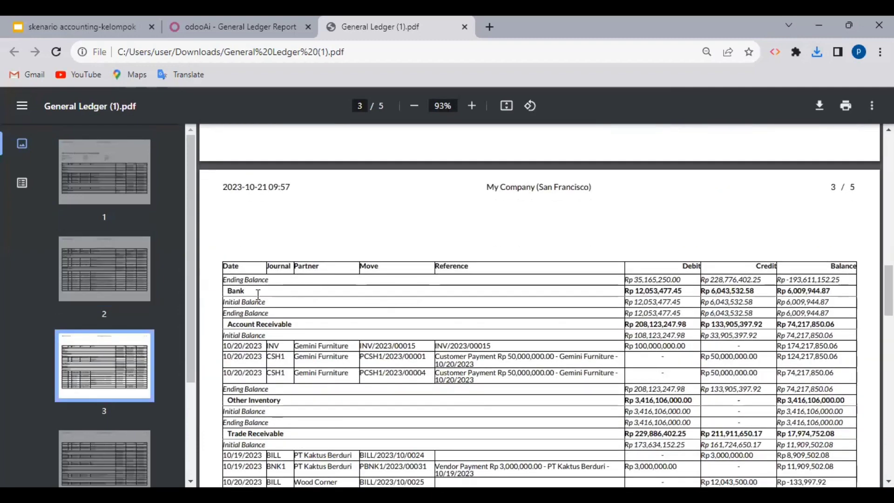
{"action": "scroll", "coordinate": [258, 294], "scroll_direction": "down", "scroll_amount": 2}
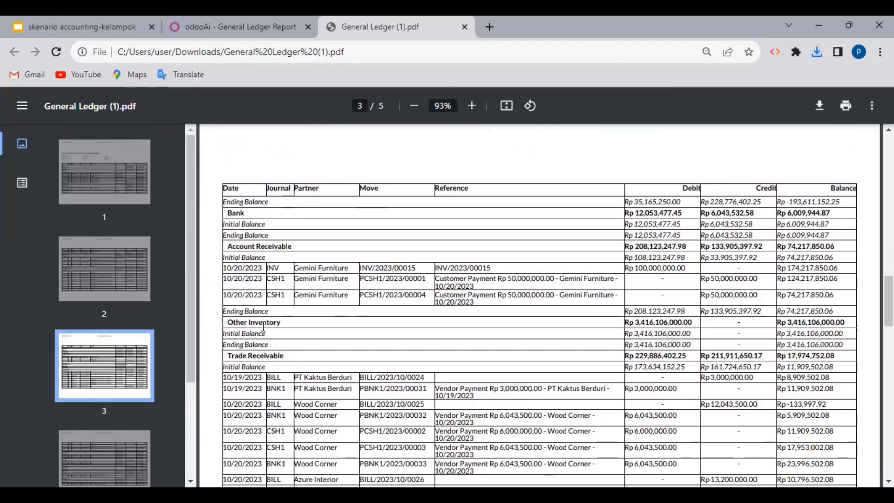
{"action": "scroll", "coordinate": [291, 326], "scroll_direction": "down", "scroll_amount": 1}
{"action": "scroll", "coordinate": [292, 326], "scroll_direction": "down", "scroll_amount": 1}
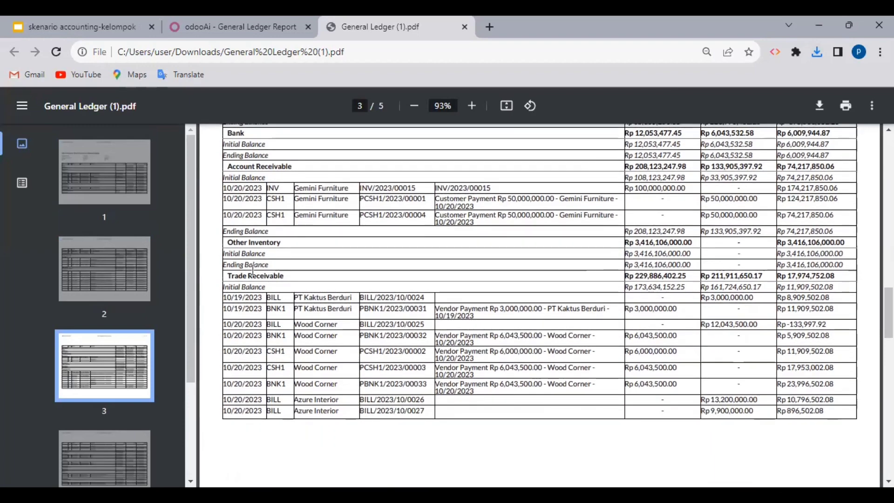
{"action": "scroll", "coordinate": [289, 279], "scroll_direction": "down", "scroll_amount": 5}
{"action": "scroll", "coordinate": [289, 280], "scroll_direction": "down", "scroll_amount": 4}
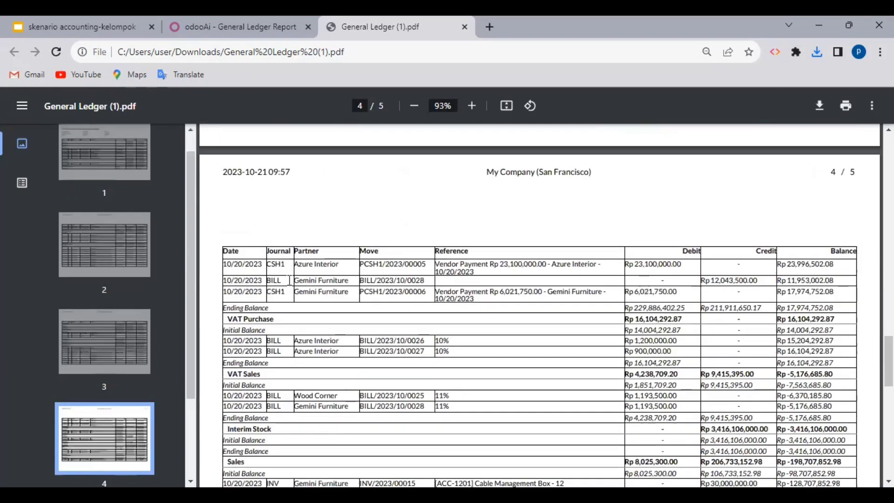
{"action": "scroll", "coordinate": [280, 331], "scroll_direction": "down", "scroll_amount": 2}
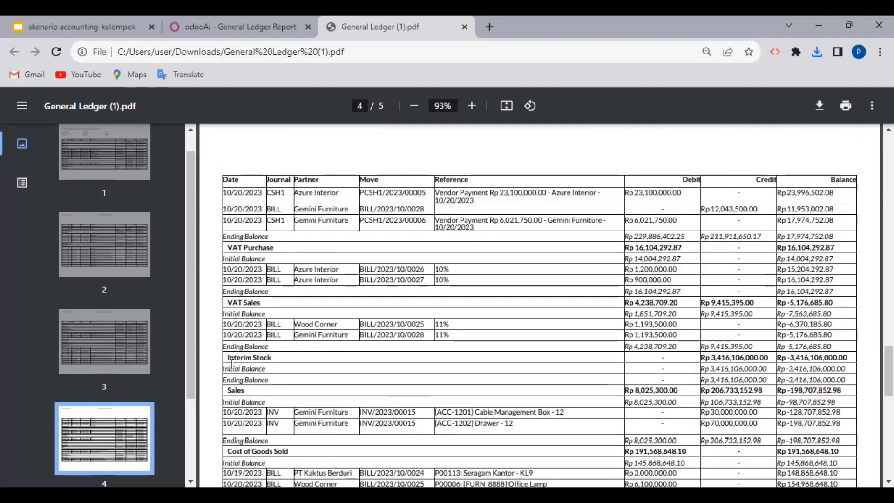
{"action": "scroll", "coordinate": [282, 364], "scroll_direction": "down", "scroll_amount": 2}
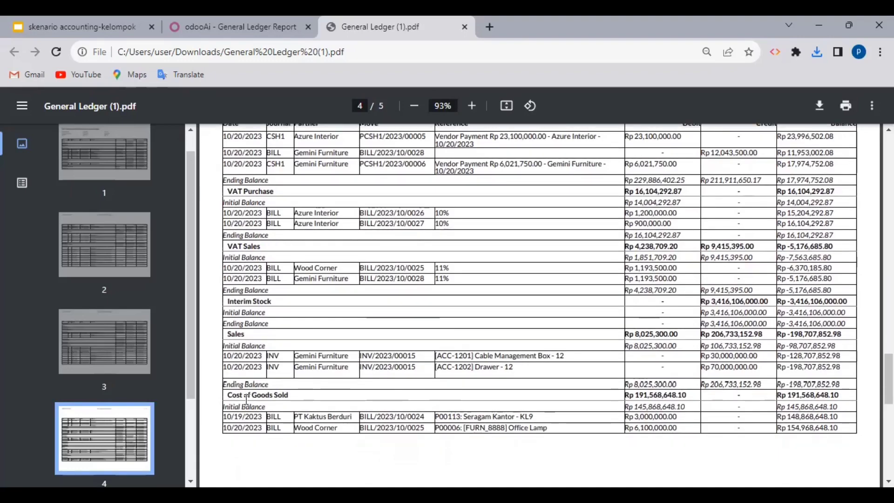
{"action": "scroll", "coordinate": [246, 399], "scroll_direction": "down", "scroll_amount": 10}
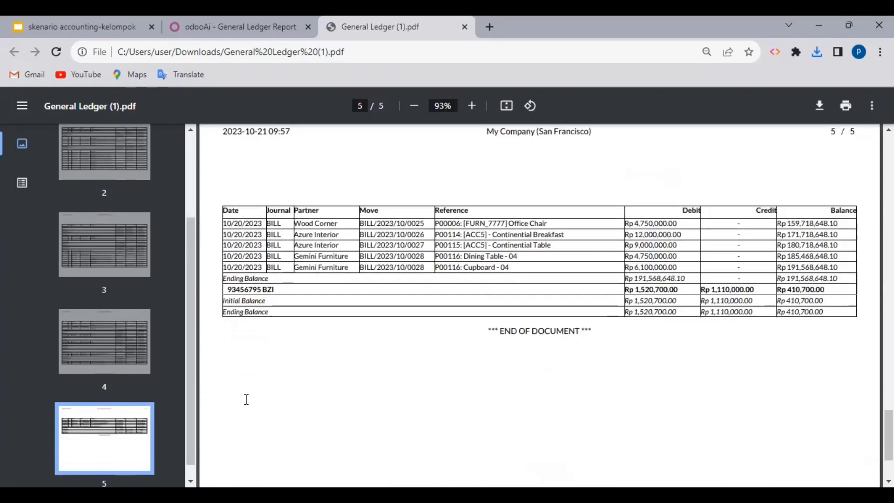
{"action": "scroll", "coordinate": [287, 254], "scroll_direction": "down", "scroll_amount": 3}
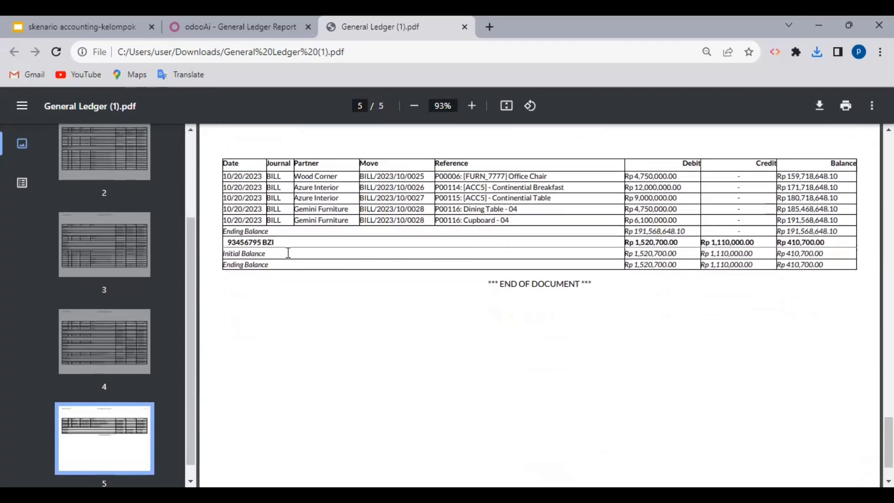
Step: Scroll the General Ledger PDF back up to page 1
{"action": "scroll", "coordinate": [539, 284], "scroll_direction": "up", "scroll_amount": 3}
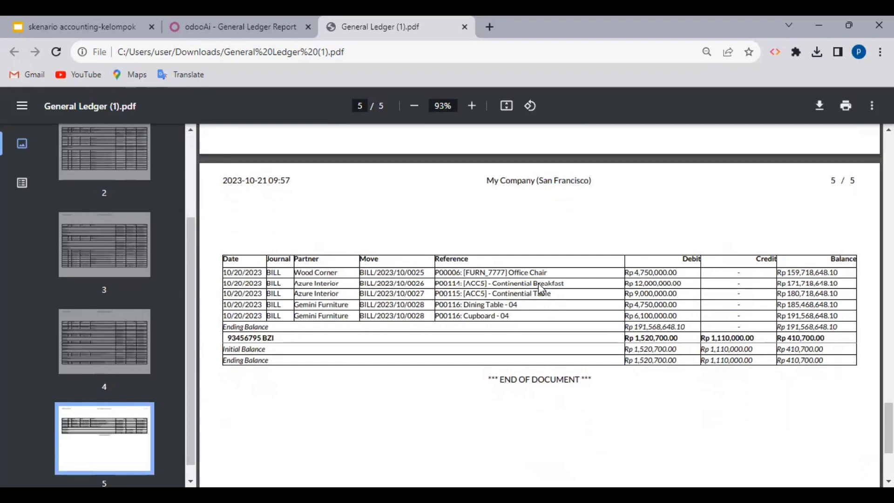
{"action": "scroll", "coordinate": [538, 283], "scroll_direction": "up", "scroll_amount": 6}
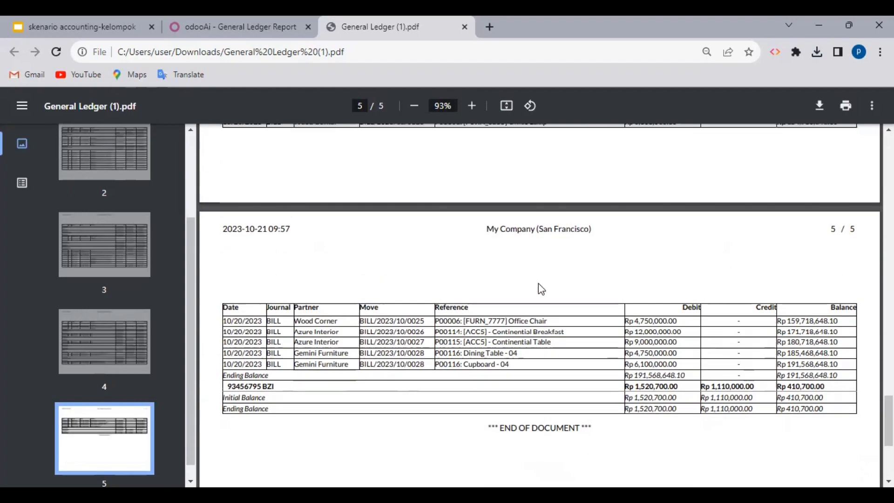
{"action": "scroll", "coordinate": [539, 285], "scroll_direction": "up", "scroll_amount": 4}
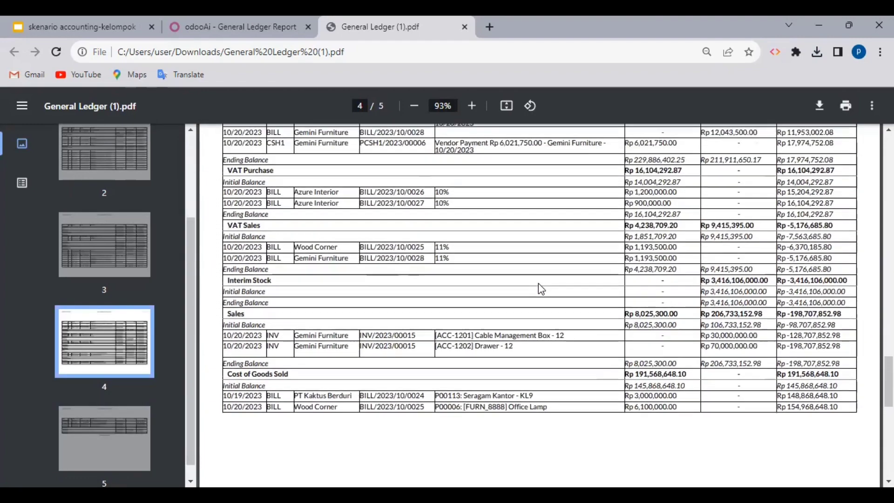
{"action": "scroll", "coordinate": [538, 284], "scroll_direction": "up", "scroll_amount": 10}
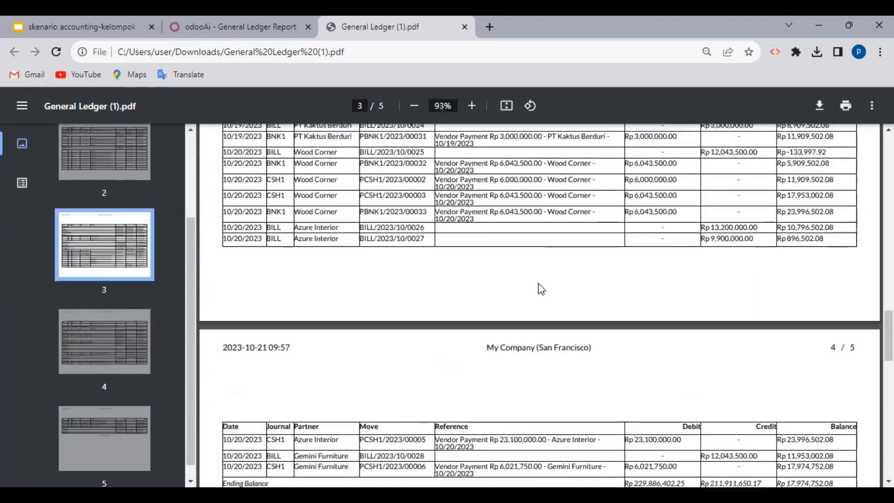
{"action": "scroll", "coordinate": [540, 285], "scroll_direction": "up", "scroll_amount": 12}
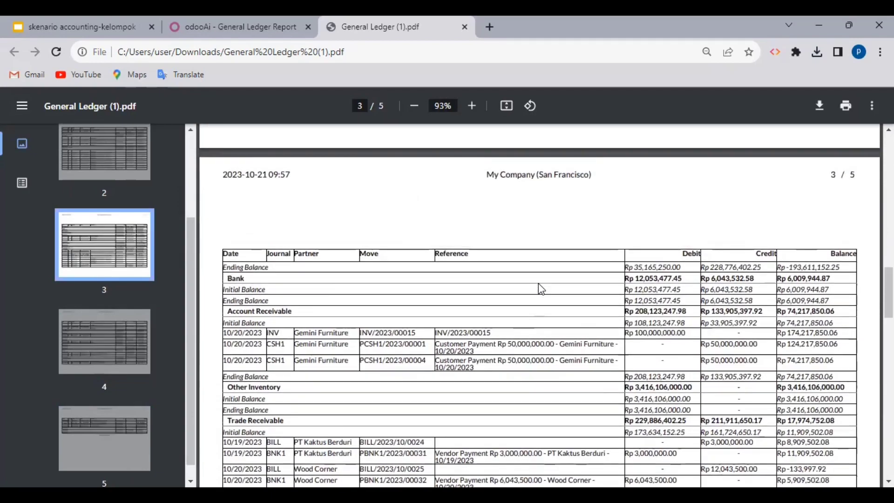
{"action": "scroll", "coordinate": [538, 283], "scroll_direction": "up", "scroll_amount": 8}
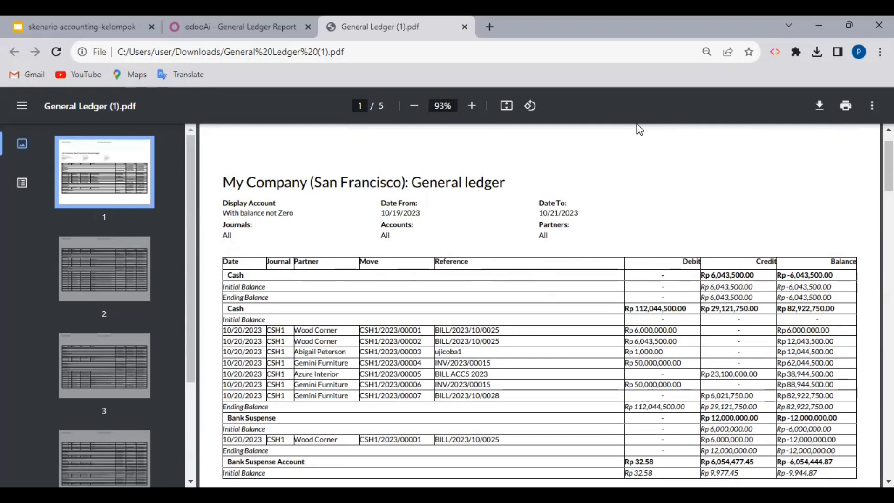
Step: Close the General Ledger PDF and open the Trial Balance report in Odoo
{"action": "left_click", "coordinate": [464, 27]}
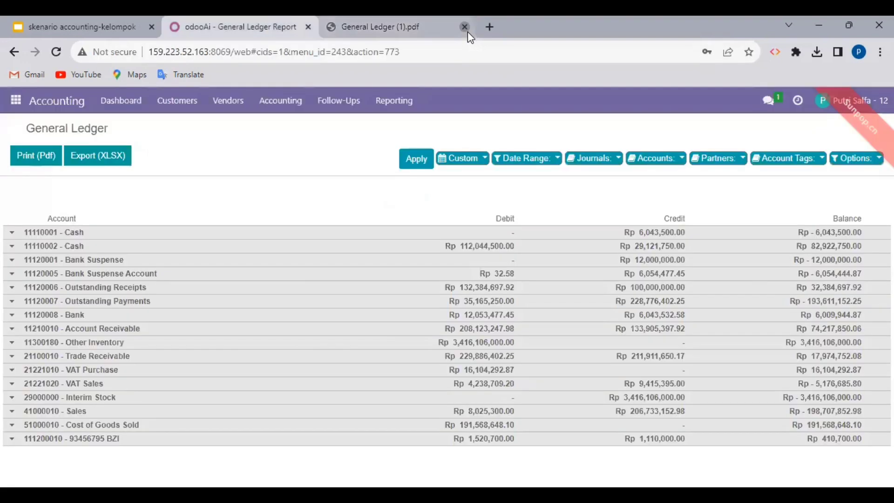
{"action": "left_click", "coordinate": [398, 104]}
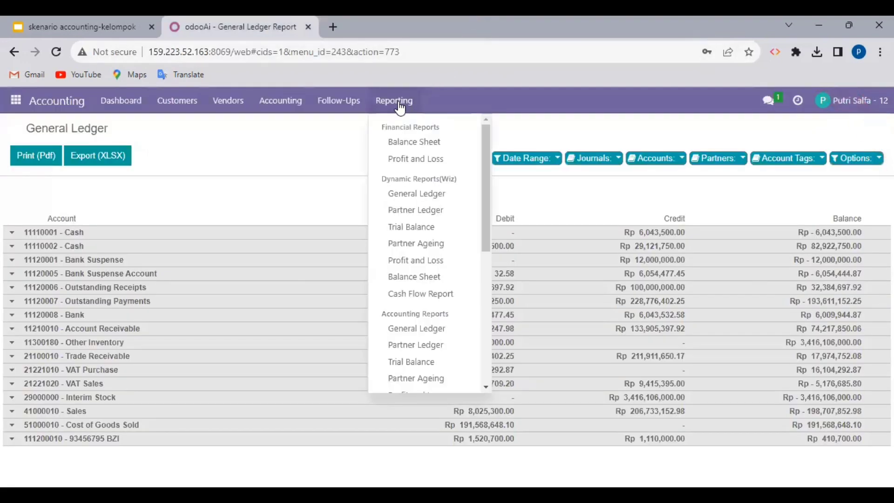
{"action": "left_click", "coordinate": [399, 363]}
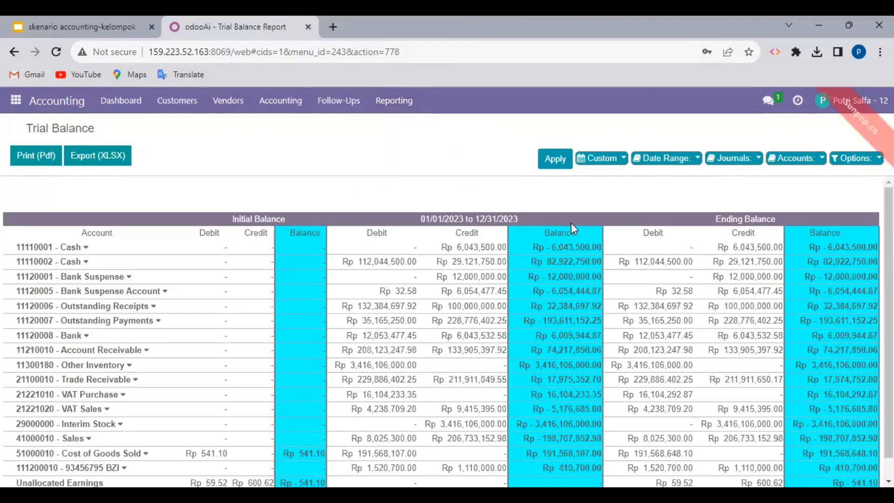
Step: Filter the Trial Balance to 19-10-2023 through 21-10-2023 and print it to PDF
{"action": "left_click", "coordinate": [607, 162]}
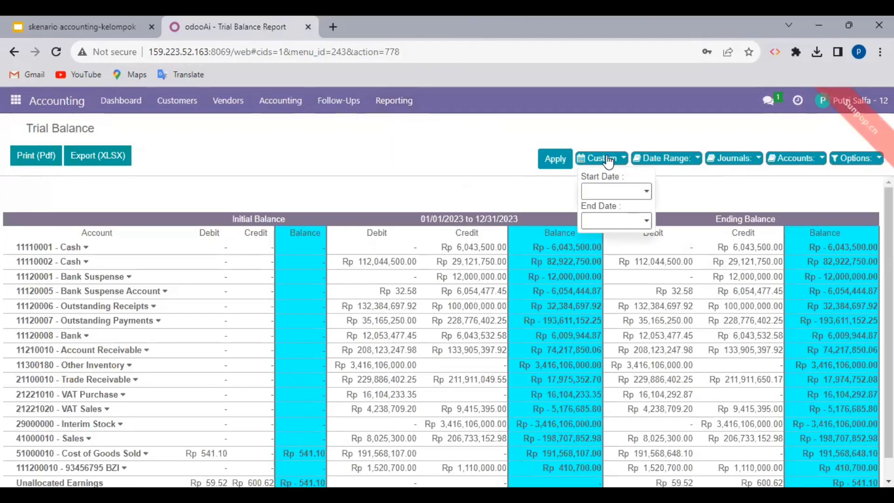
{"action": "left_click", "coordinate": [605, 191]}
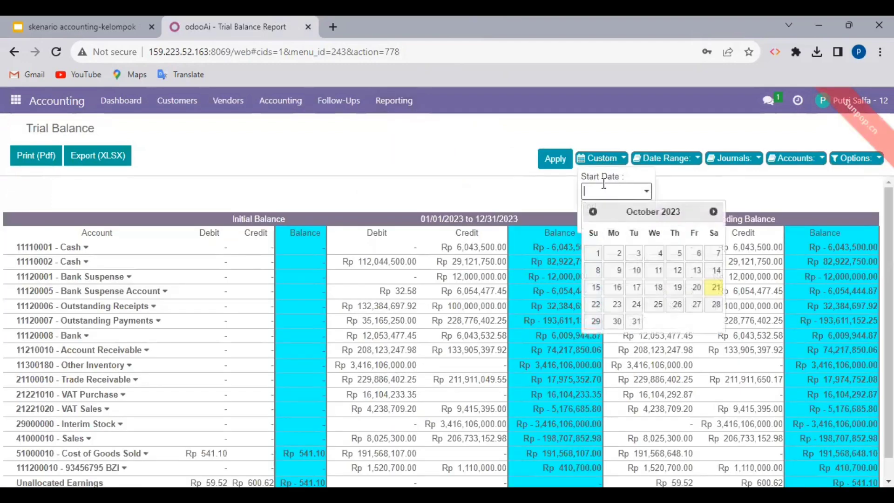
{"action": "left_click", "coordinate": [682, 292]}
{"action": "left_click", "coordinate": [620, 221]}
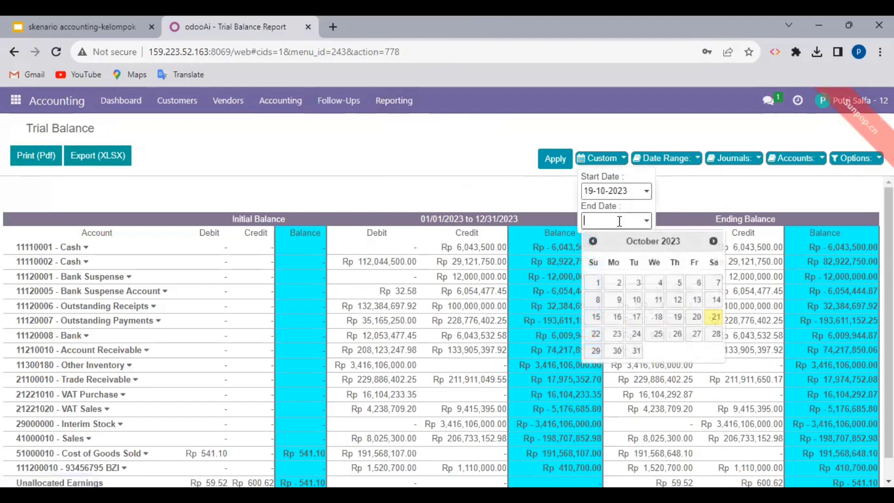
{"action": "left_click", "coordinate": [715, 320]}
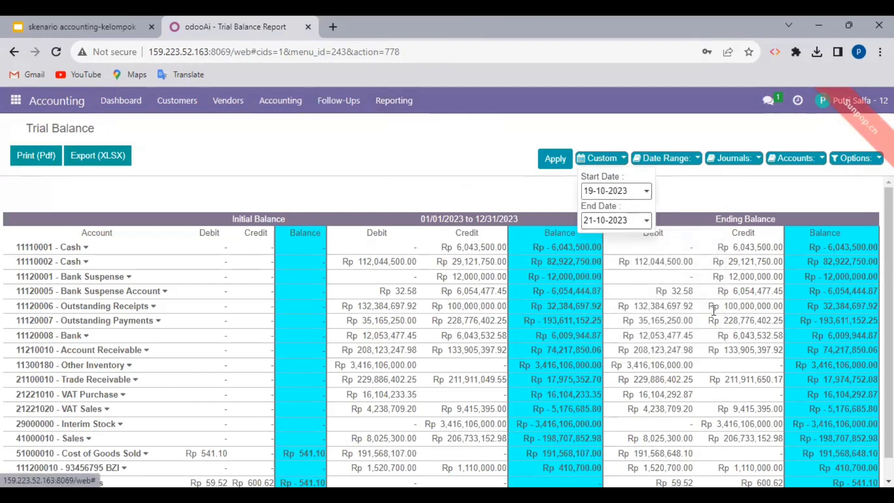
{"action": "left_click", "coordinate": [558, 164]}
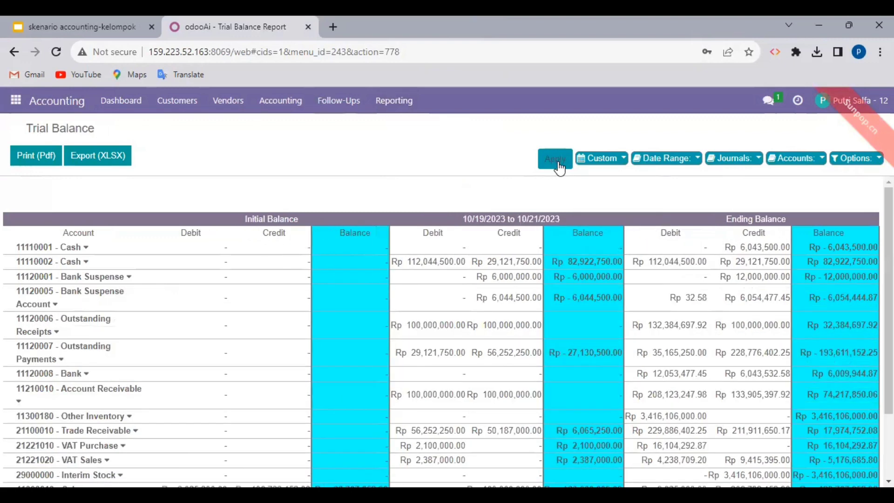
{"action": "left_click", "coordinate": [50, 165]}
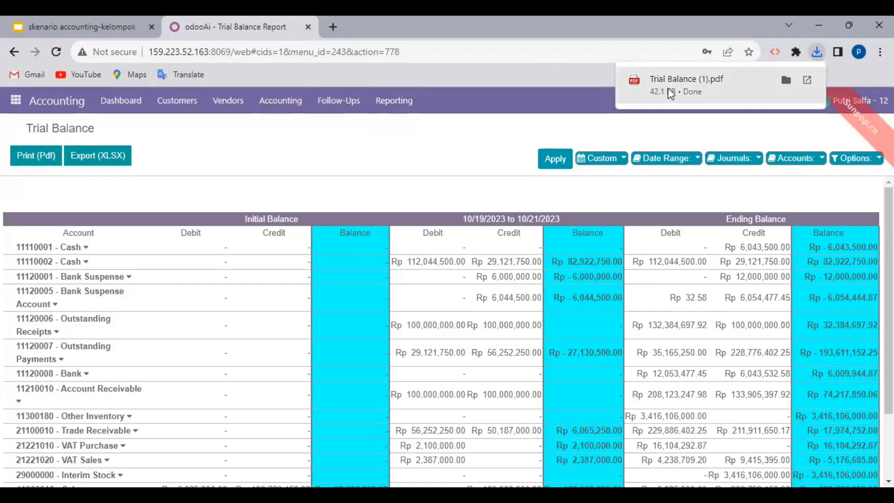
Step: Open Trial Balance (1).pdf and check its Total row of Rp 447,605,500.00
{"action": "left_click", "coordinate": [671, 88]}
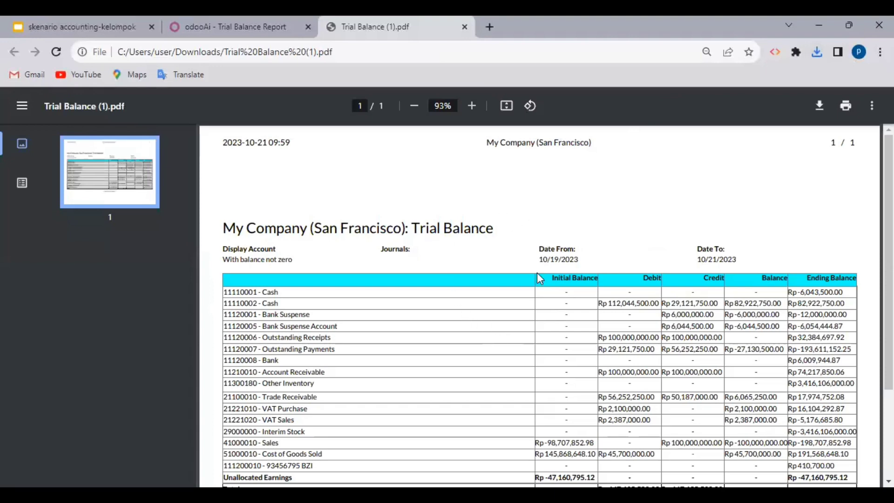
{"action": "scroll", "coordinate": [537, 272], "scroll_direction": "down", "scroll_amount": 3}
{"action": "scroll", "coordinate": [538, 273], "scroll_direction": "up", "scroll_amount": 3}
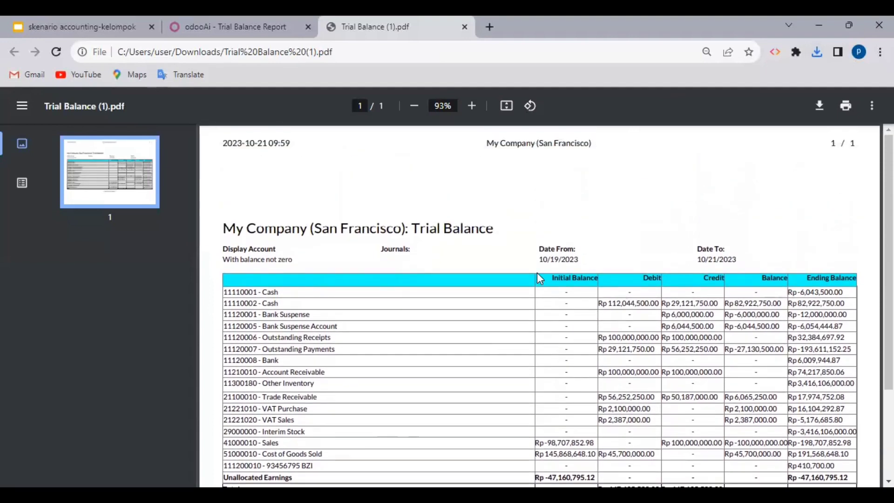
{"action": "scroll", "coordinate": [537, 274], "scroll_direction": "down", "scroll_amount": 3}
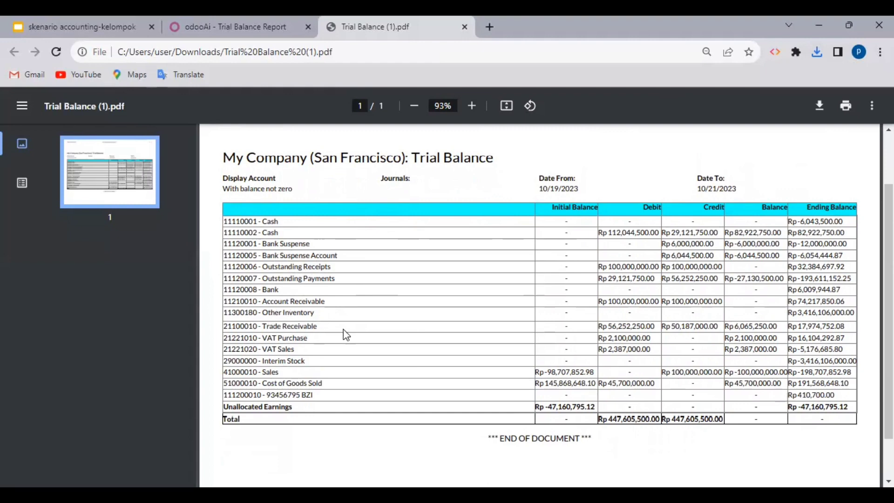
{"action": "scroll", "coordinate": [344, 331], "scroll_direction": "down", "scroll_amount": 1}
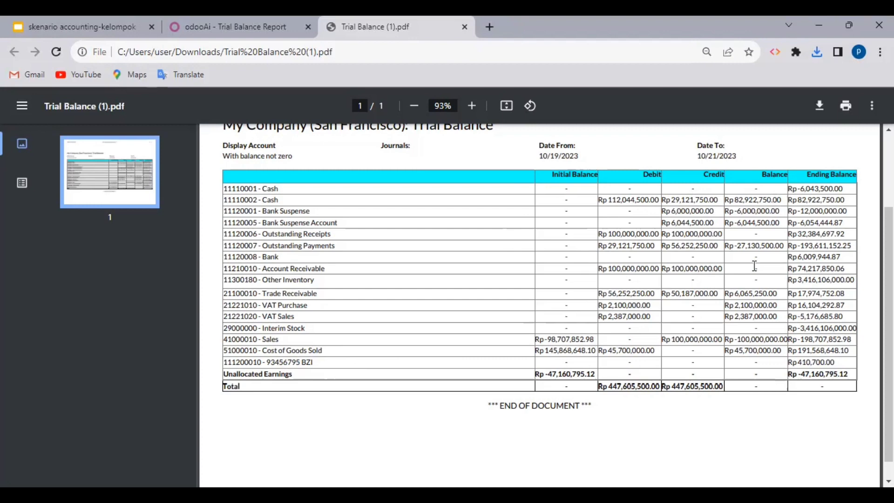
{"action": "scroll", "coordinate": [664, 169], "scroll_direction": "up", "scroll_amount": 3}
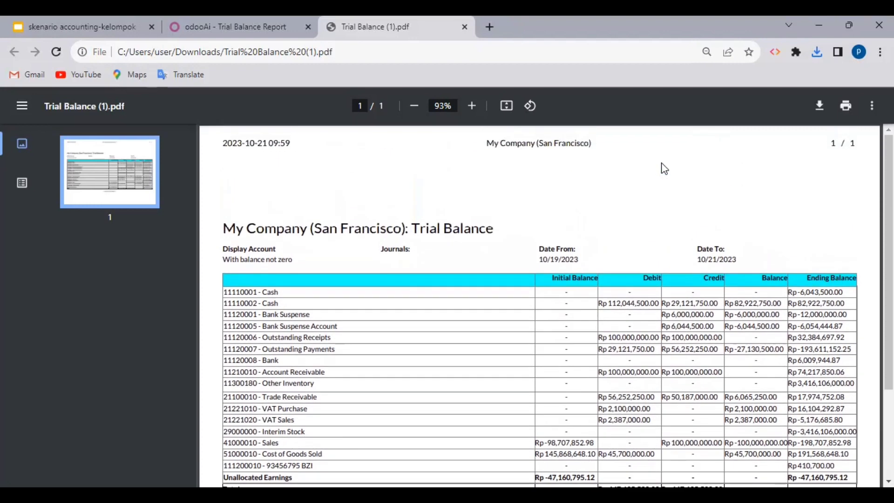
{"action": "scroll", "coordinate": [508, 307], "scroll_direction": "down", "scroll_amount": 4}
{"action": "scroll", "coordinate": [508, 307], "scroll_direction": "up", "scroll_amount": 4}
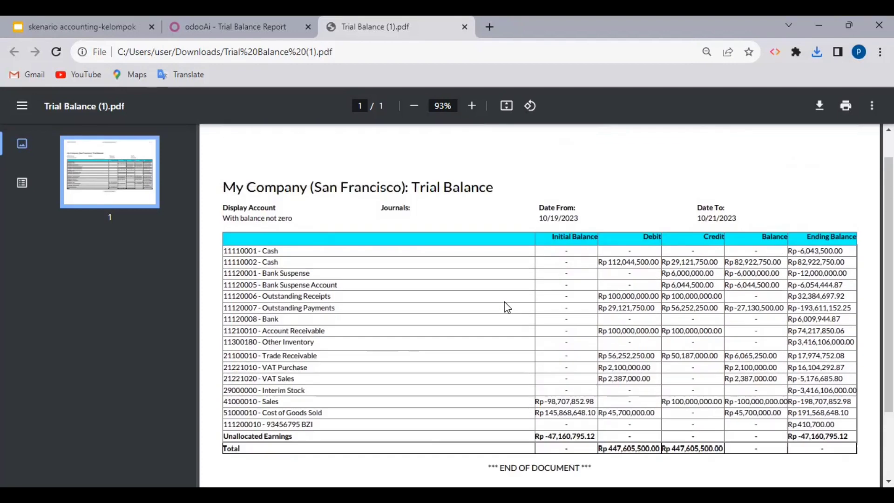